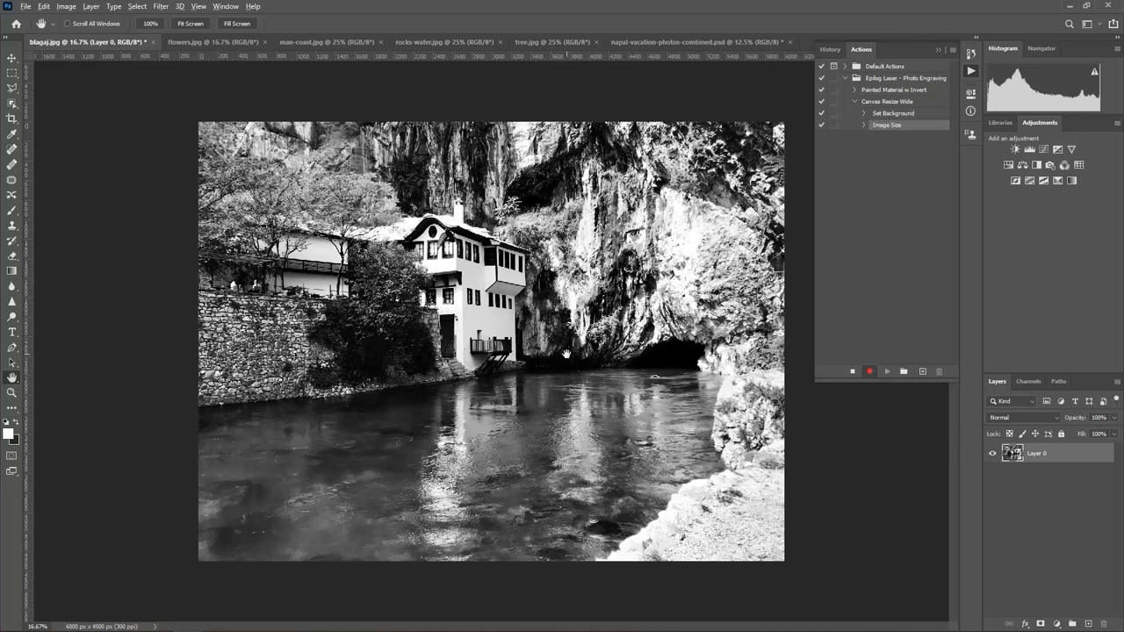
Set the canvas size of blagaj.jpg to 10 by 10 inches, accepting the cropping.
{"action": "left_click", "coordinate": [66, 6]}
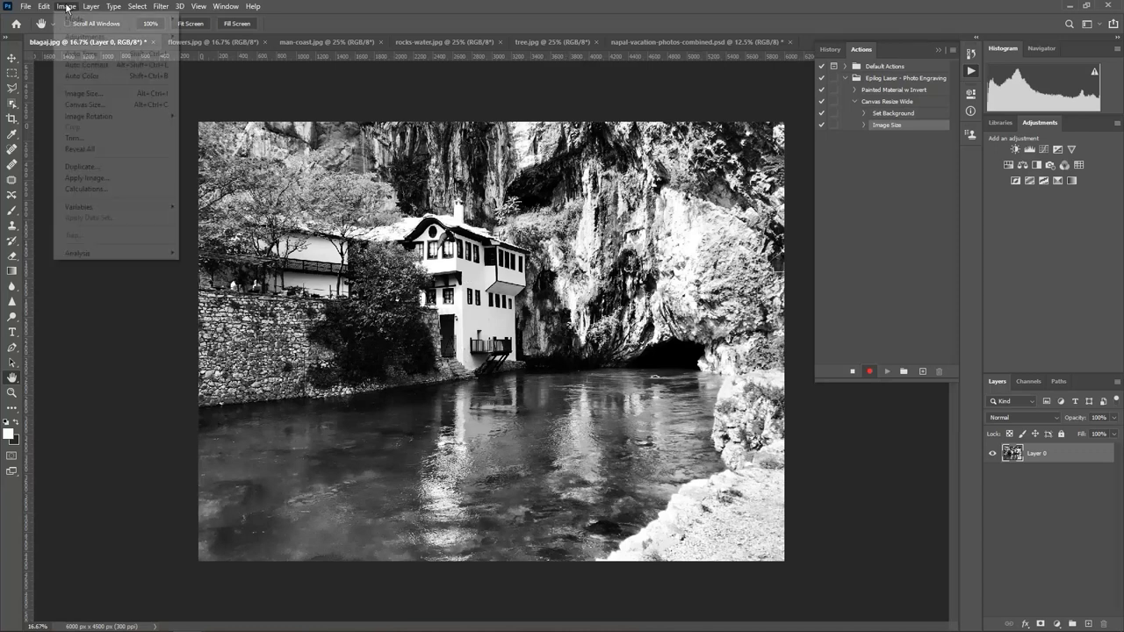
{"action": "left_click", "coordinate": [96, 107]}
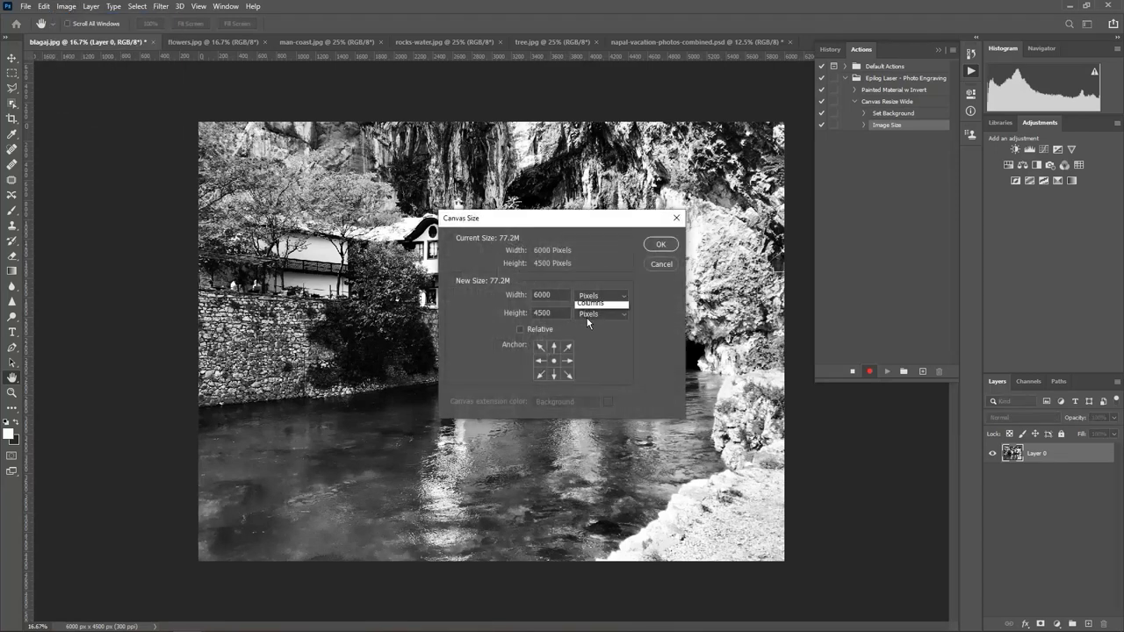
{"action": "left_click", "coordinate": [590, 307]}
{"action": "type", "text": "10"}
{"action": "key", "text": "Tab"}
{"action": "type", "text": "1"}
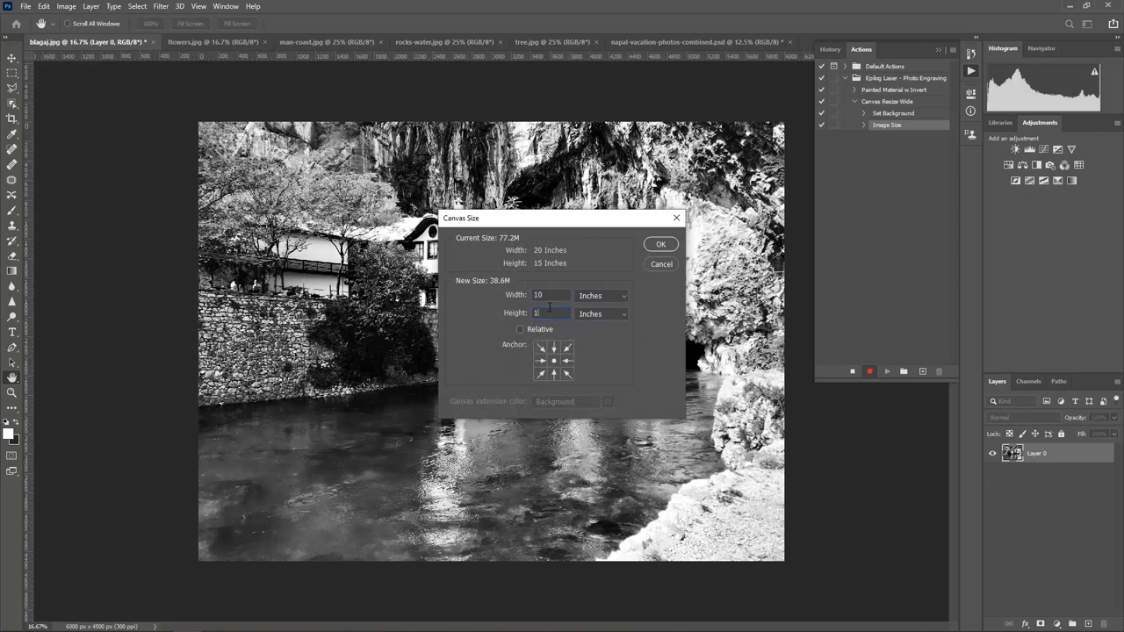
{"action": "key", "text": "Return"}
{"action": "left_click", "coordinate": [663, 244]}
Scale the photo layer to about 75.5% and reposition it to fill the square canvas with the house in view.
{"action": "key", "text": "v"}
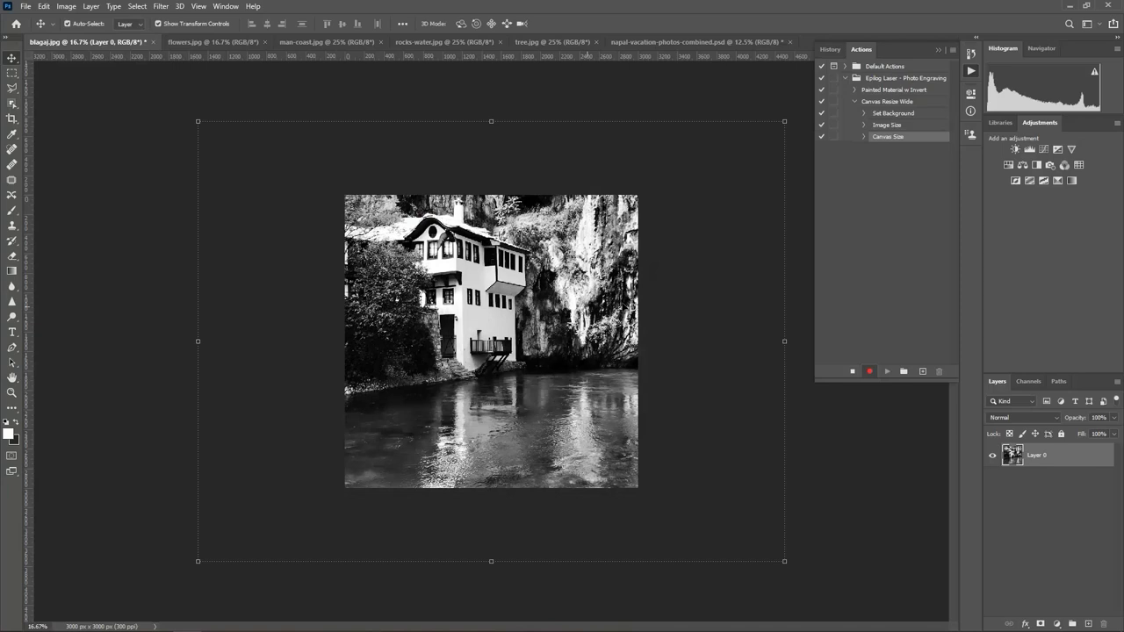
{"action": "left_click_drag", "start_coordinate": [784, 561], "coordinate": [706, 524]}
{"action": "left_click_drag", "start_coordinate": [557, 428], "coordinate": [573, 445]}
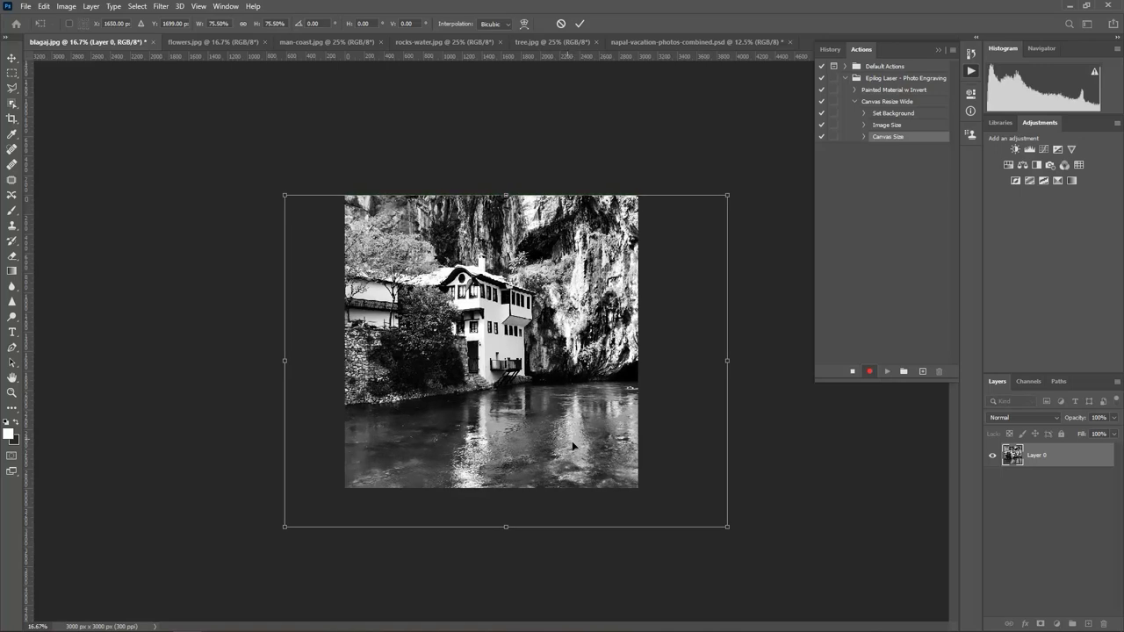
{"action": "key", "text": "Return"}
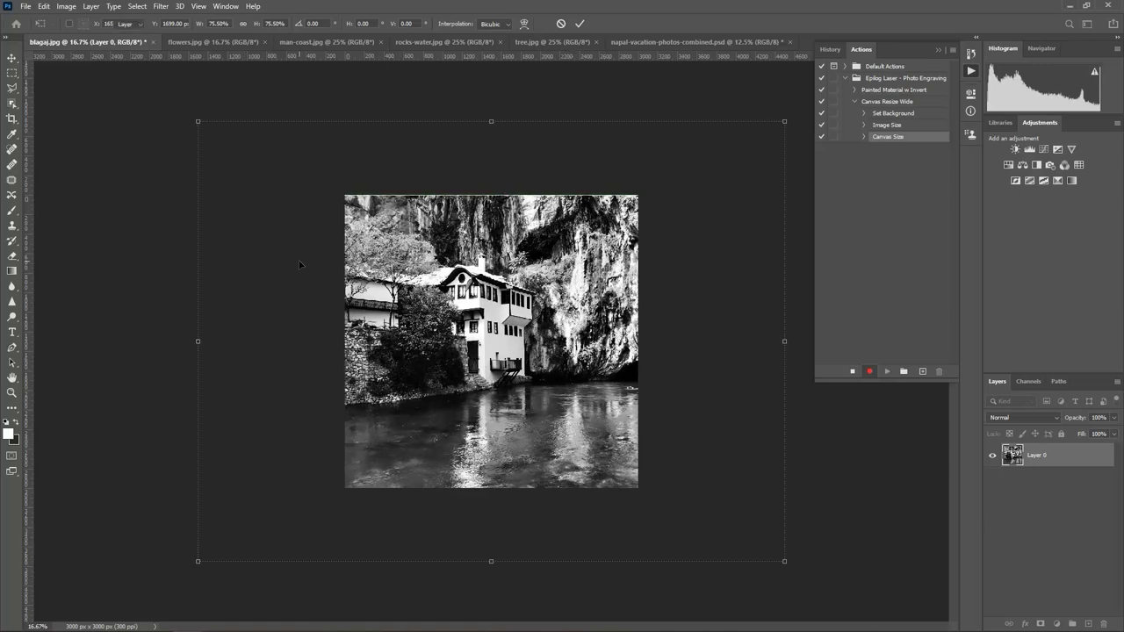
{"action": "key", "text": "Return"}
Finish recording Canvas Resize Wide and start recording a new action named "Painted Material w Invert" in the Epilog Laser - Photo Engraving set.
{"action": "left_click", "coordinate": [850, 457]}
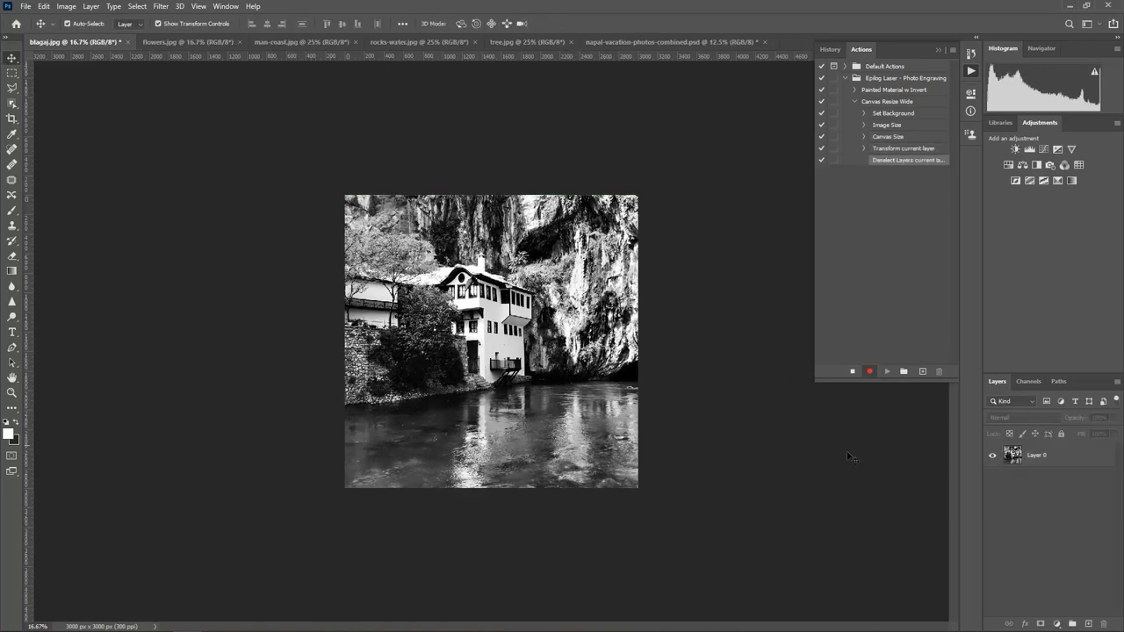
{"action": "left_click", "coordinate": [852, 373]}
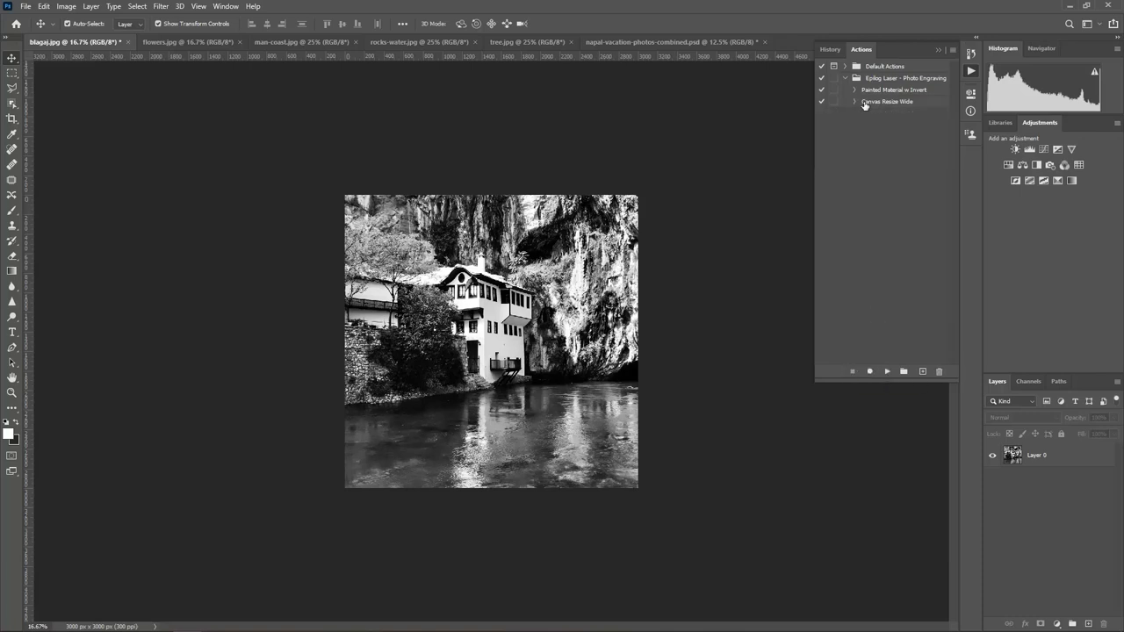
{"action": "left_click", "coordinate": [922, 372]}
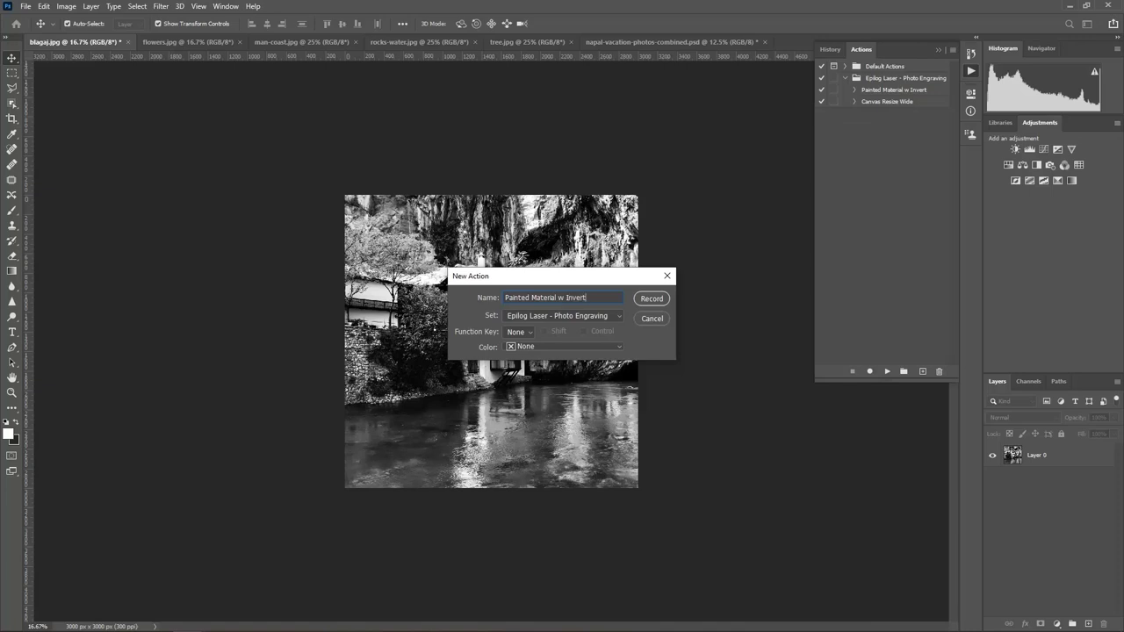
{"action": "left_click", "coordinate": [659, 300]}
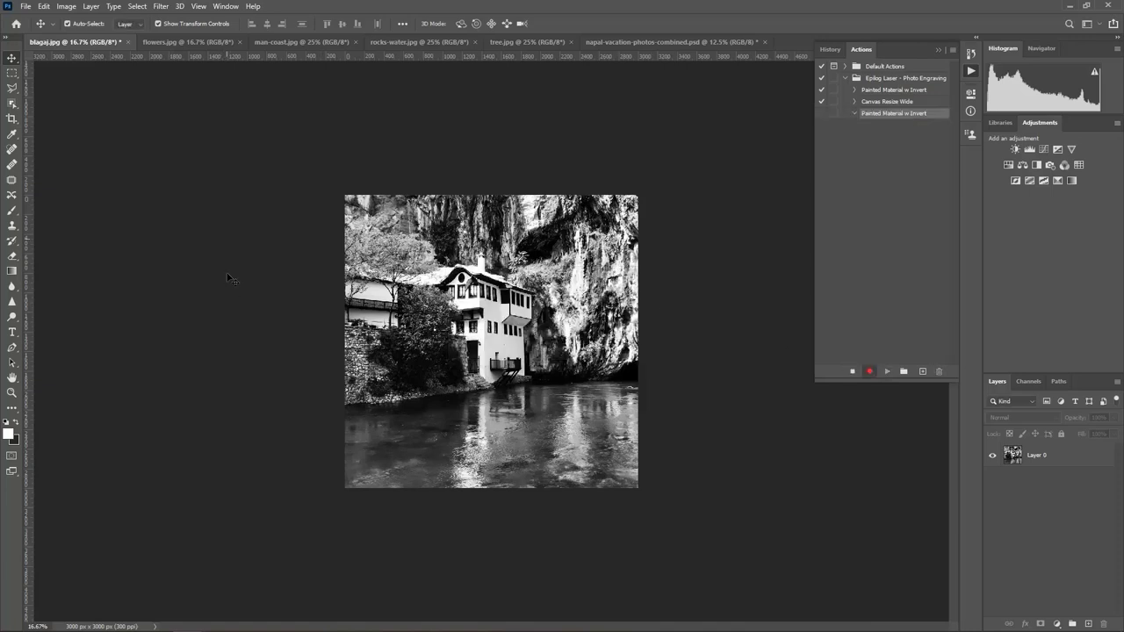
Apply an Exposure adjustment with gamma correction 2 to the photo layer and deselect the layer.
{"action": "left_click", "coordinate": [66, 7]}
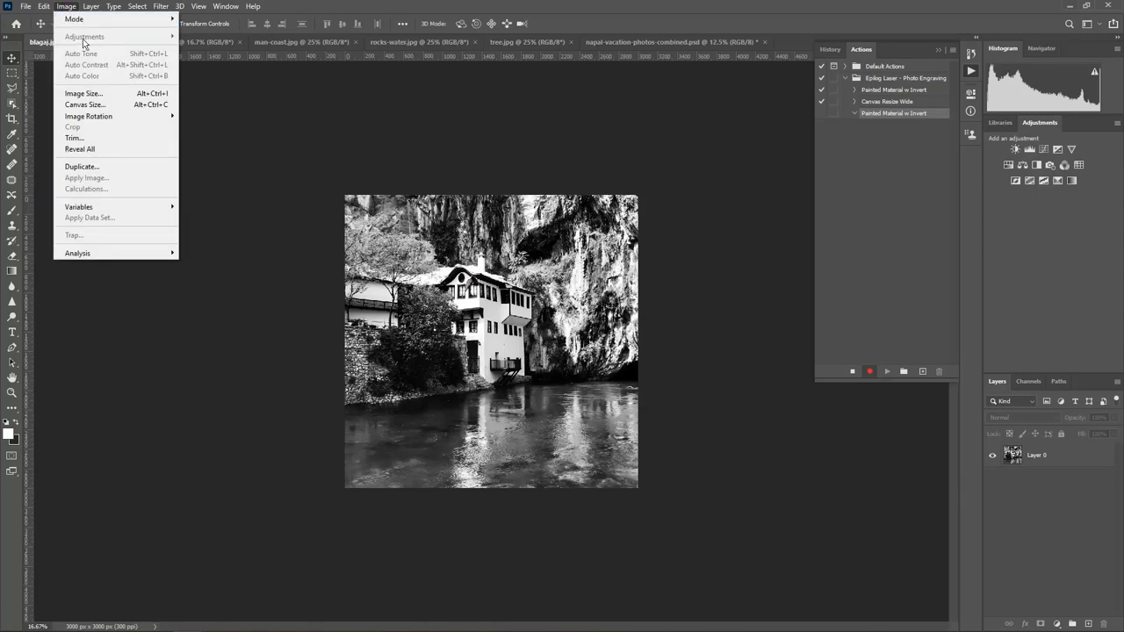
{"action": "left_click", "coordinate": [441, 237]}
{"action": "left_click", "coordinate": [66, 6]}
{"action": "mouse_move", "coordinate": [94, 41]}
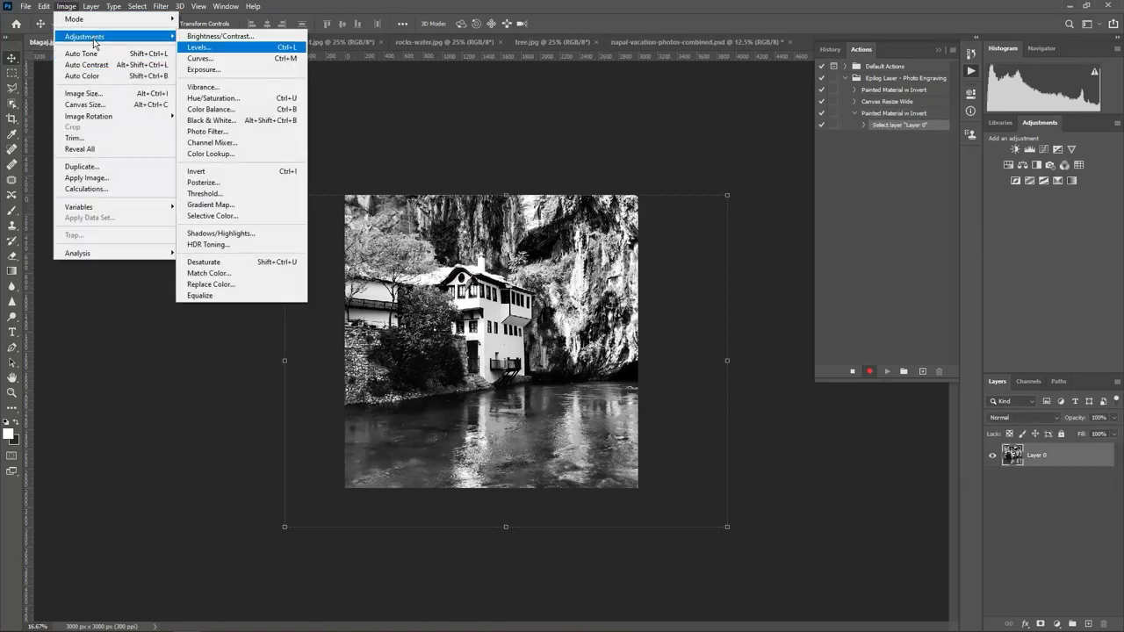
{"action": "left_click", "coordinate": [204, 69]}
{"action": "double_click", "coordinate": [597, 352]}
{"action": "type", "text": "2"}
{"action": "left_click", "coordinate": [653, 285]}
{"action": "key", "text": "v"}
{"action": "left_click", "coordinate": [708, 341]}
{"action": "key", "text": "ctrl+0"}
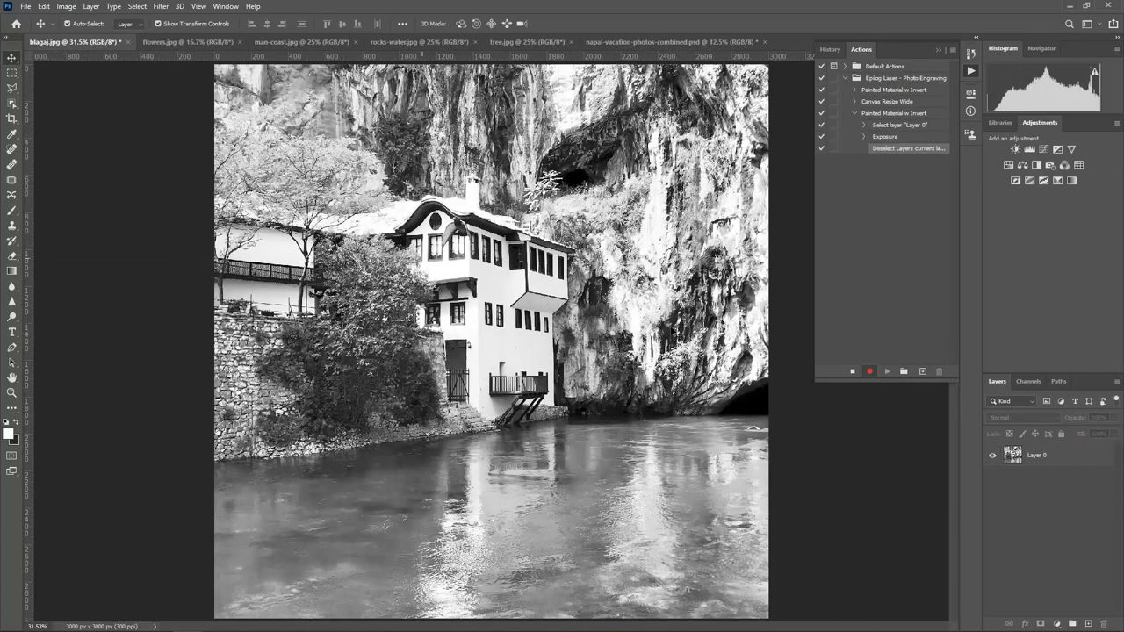
Apply an Unsharp Mask to Layer 0 with amount 500%, radius 6.0 pixels and threshold 1.
{"action": "left_click", "coordinate": [162, 6]}
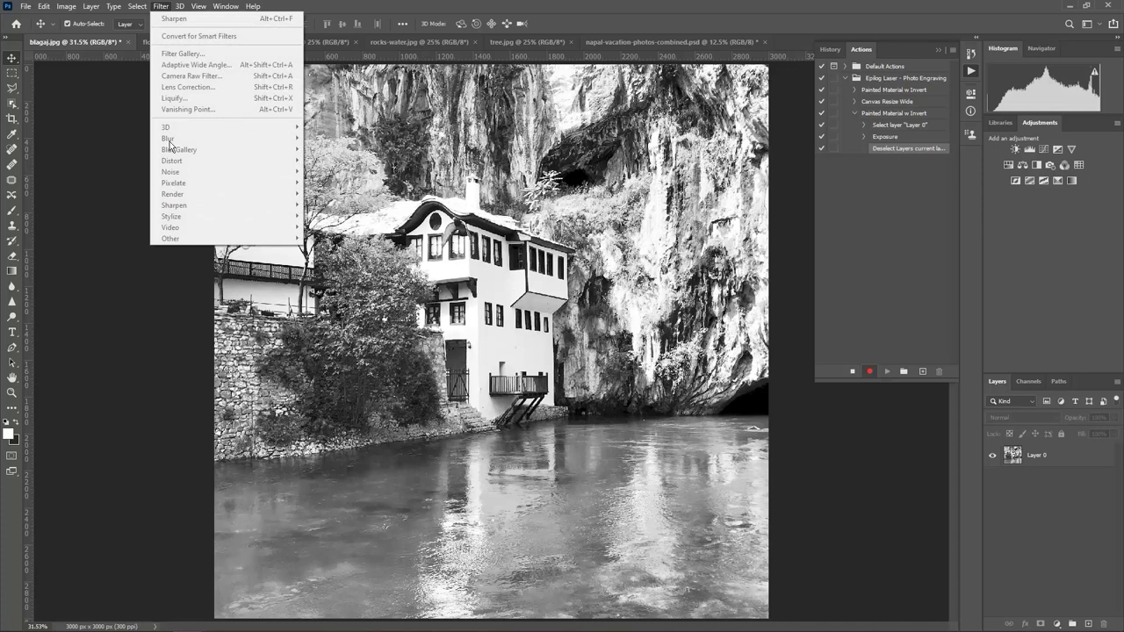
{"action": "left_click", "coordinate": [358, 289]}
{"action": "left_click", "coordinate": [375, 275]}
{"action": "left_click", "coordinate": [161, 6]}
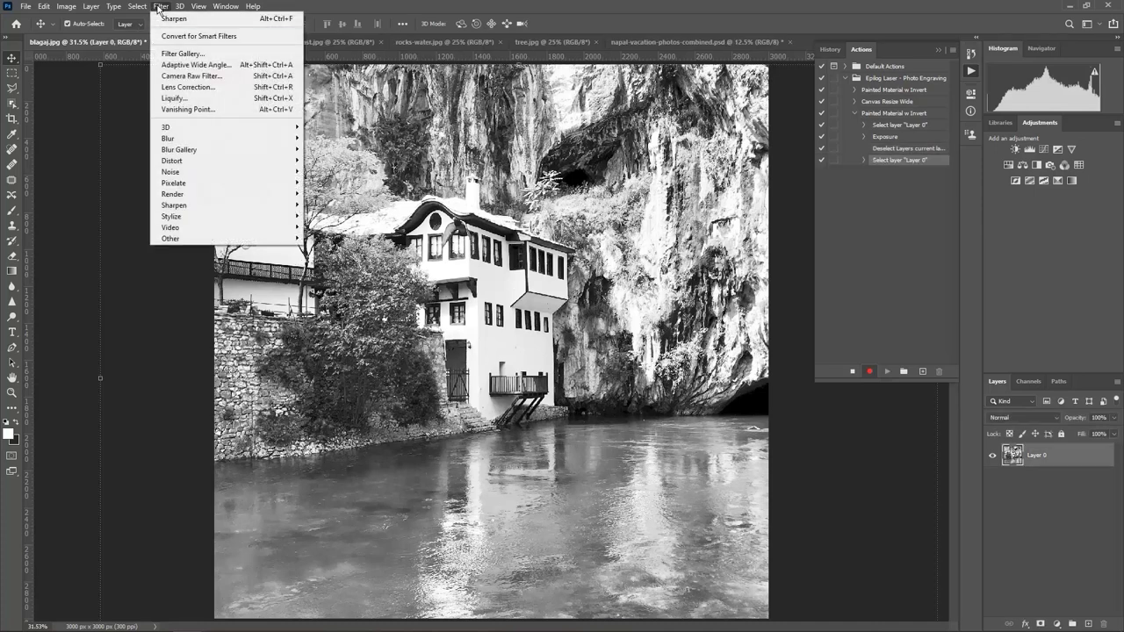
{"action": "mouse_move", "coordinate": [185, 207]}
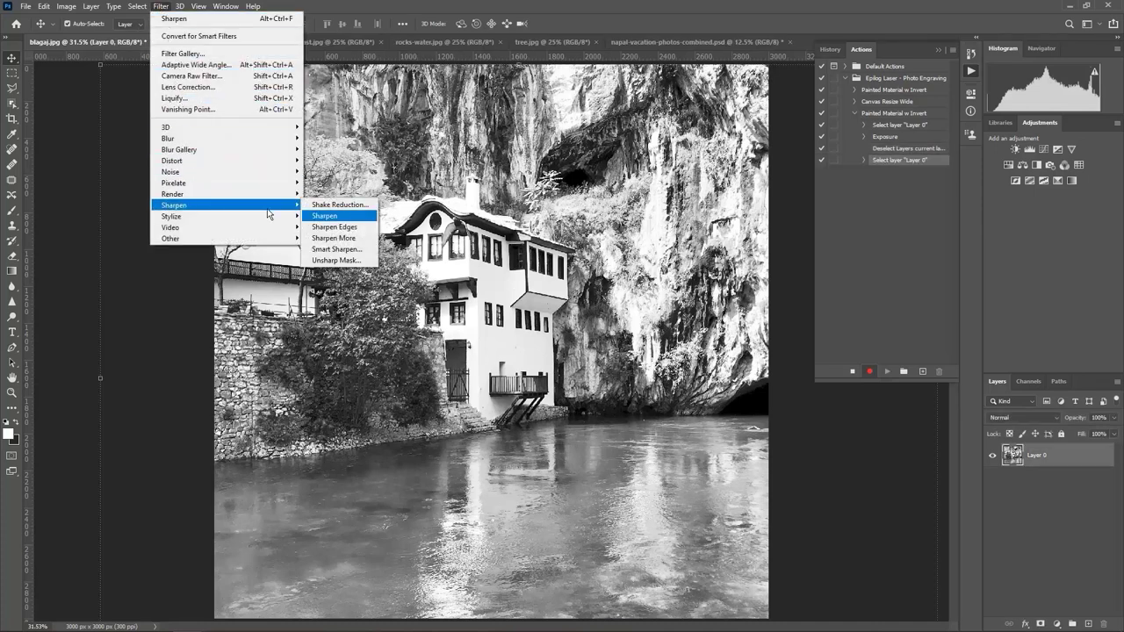
{"action": "left_click", "coordinate": [350, 261]}
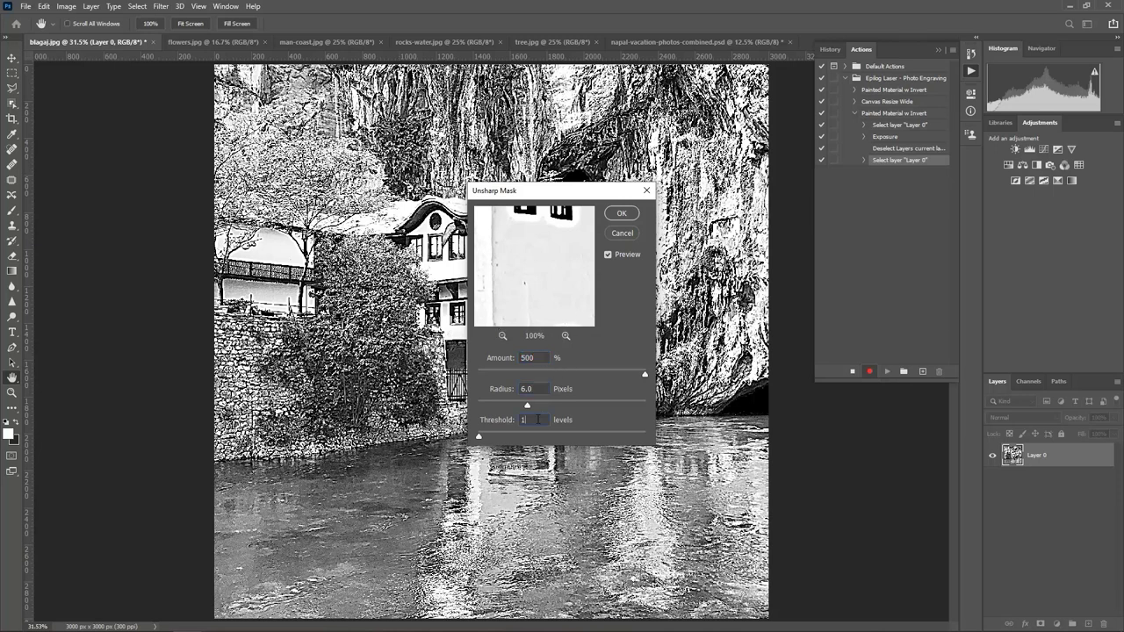
{"action": "left_click", "coordinate": [621, 213]}
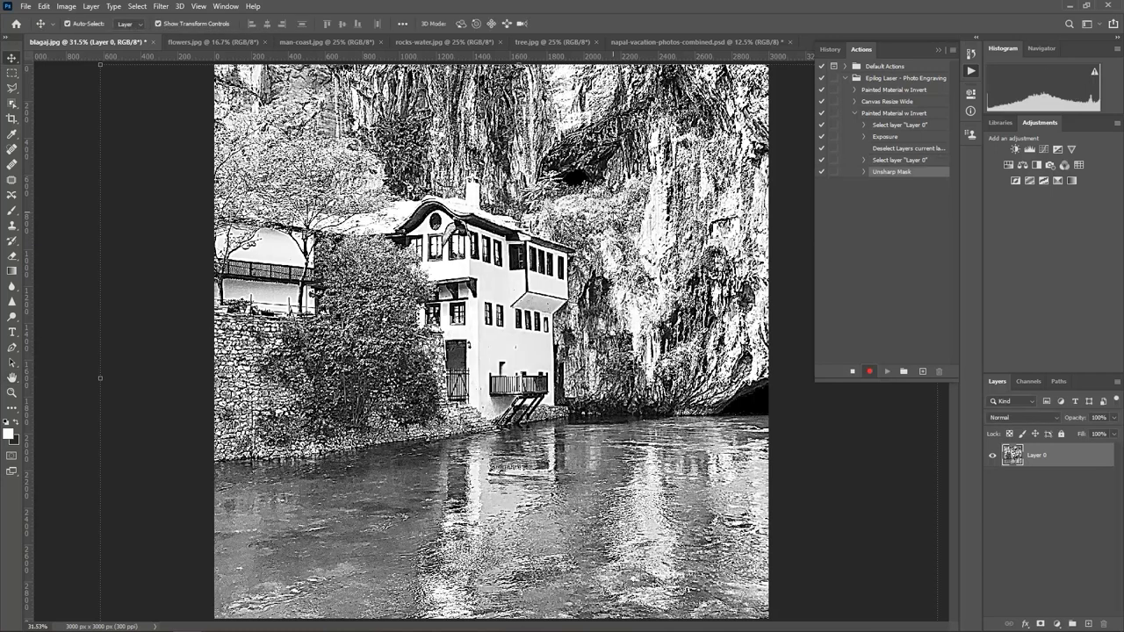
Apply the basic Sharpen filter to the photo layer.
{"action": "left_click", "coordinate": [161, 6]}
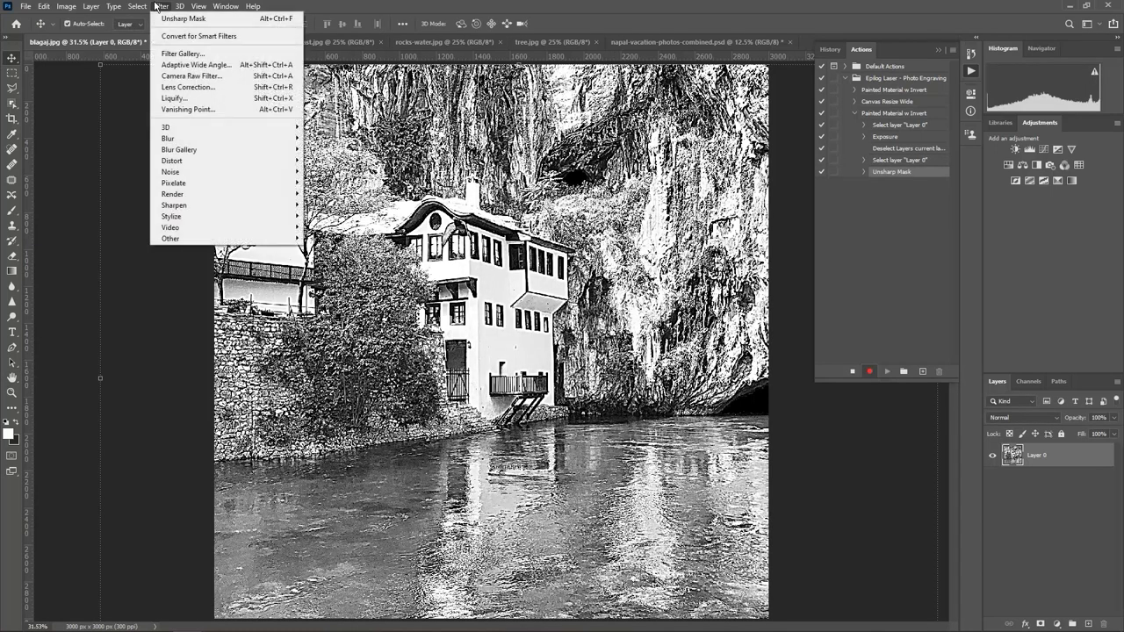
{"action": "mouse_move", "coordinate": [173, 207]}
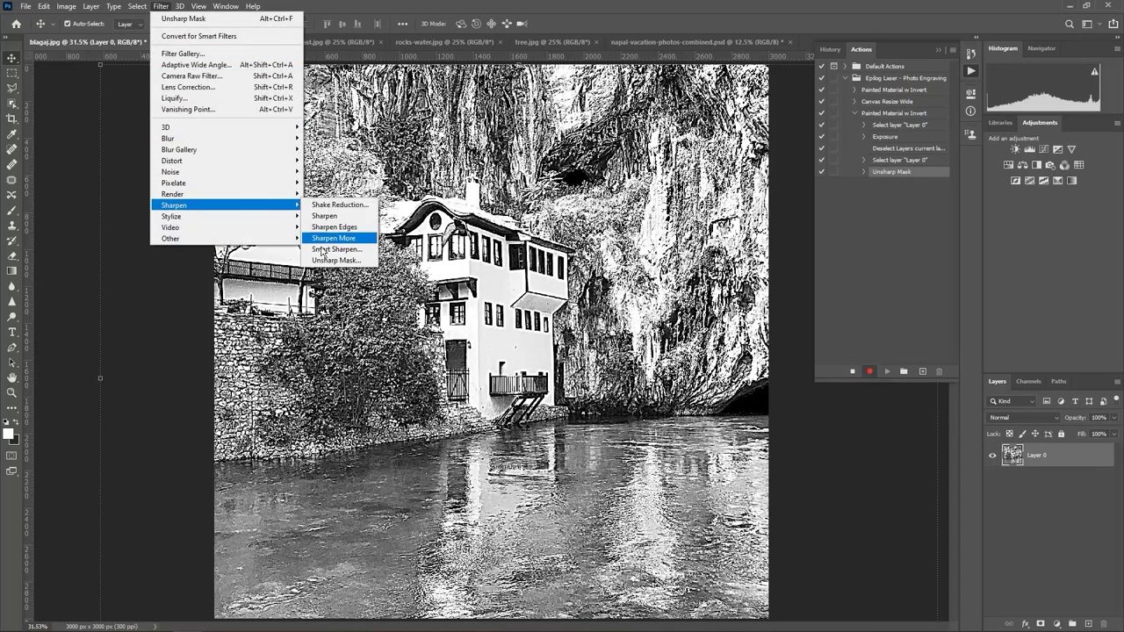
{"action": "left_click", "coordinate": [329, 217]}
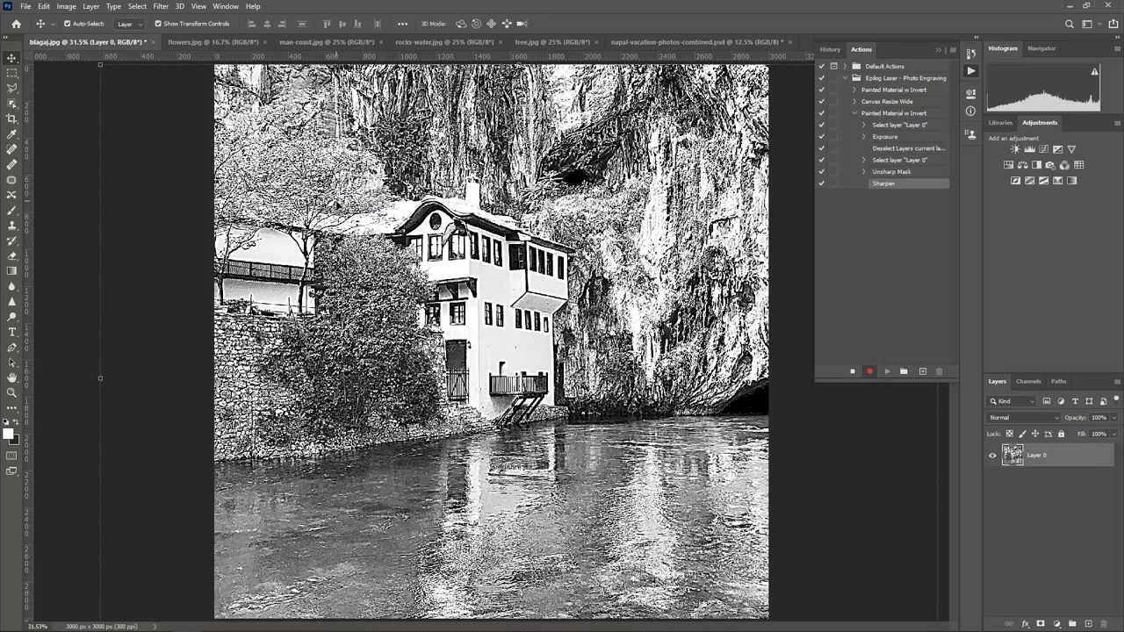
Convert the image's color mode to Grayscale, discarding the color information.
{"action": "left_click", "coordinate": [67, 6]}
{"action": "mouse_move", "coordinate": [83, 21]}
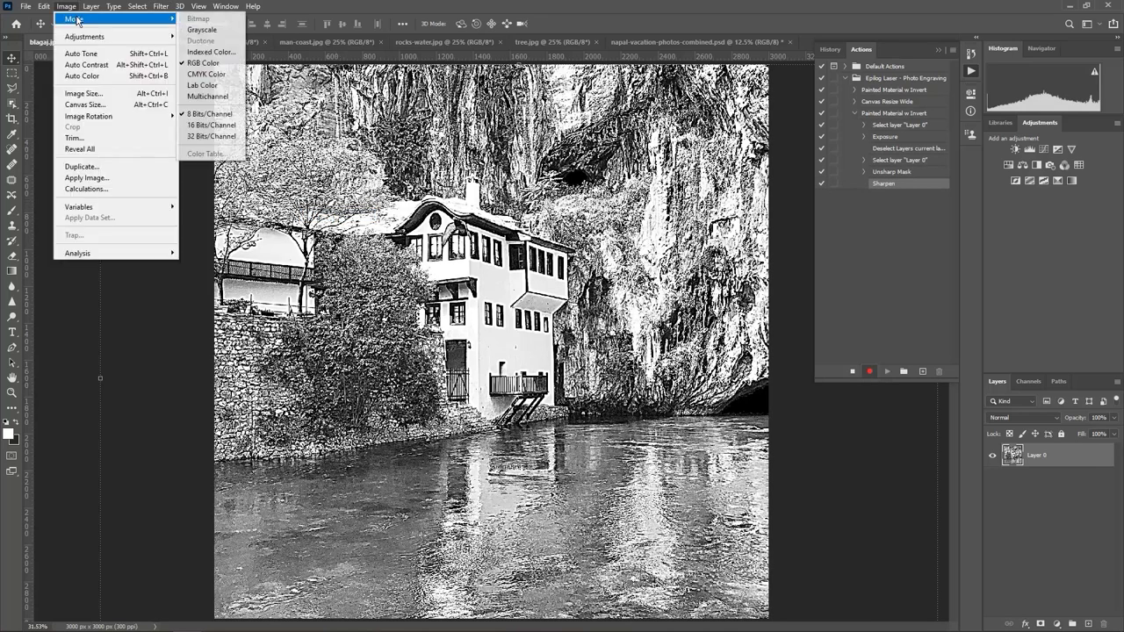
{"action": "left_click", "coordinate": [204, 31]}
{"action": "left_click", "coordinate": [466, 250]}
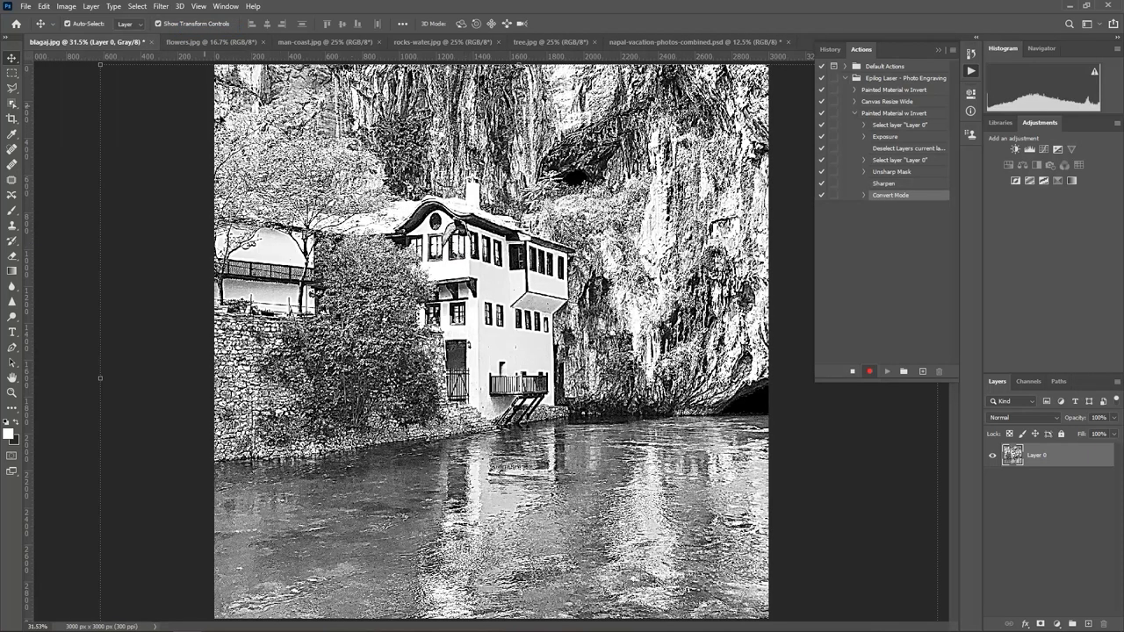
Flatten and convert the image to Bitmap mode at 300 pixels/inch using the Diffusion Dither method.
{"action": "left_click", "coordinate": [66, 6]}
{"action": "mouse_move", "coordinate": [130, 21]}
{"action": "left_click", "coordinate": [201, 18]}
{"action": "left_click", "coordinate": [466, 234]}
{"action": "left_click", "coordinate": [582, 341]}
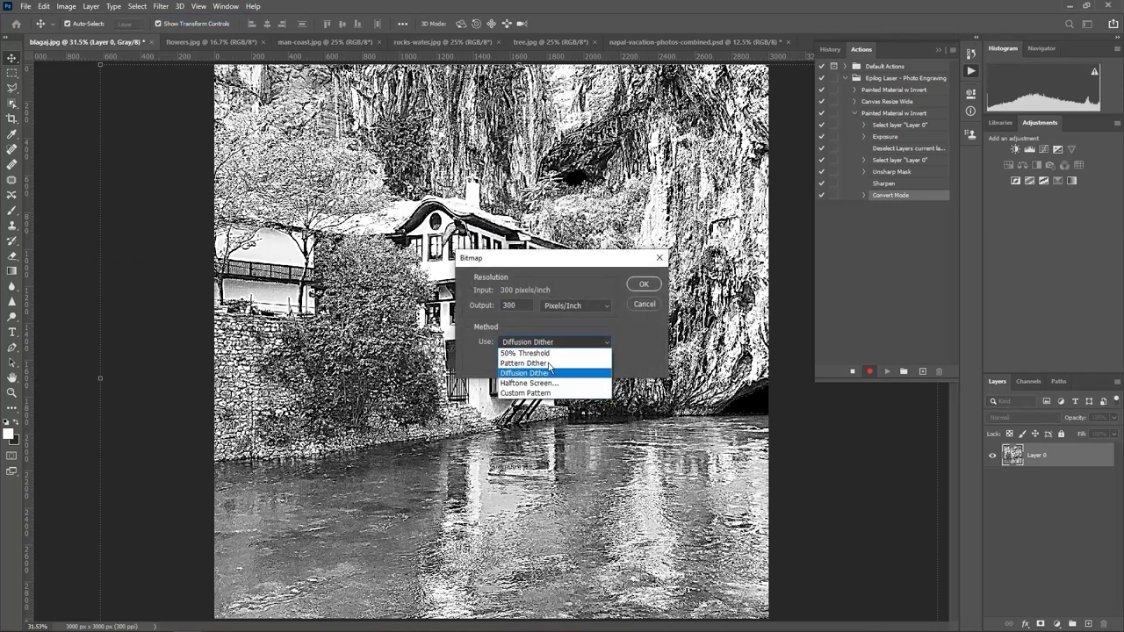
{"action": "key", "text": "Down"}
{"action": "key", "text": "Down"}
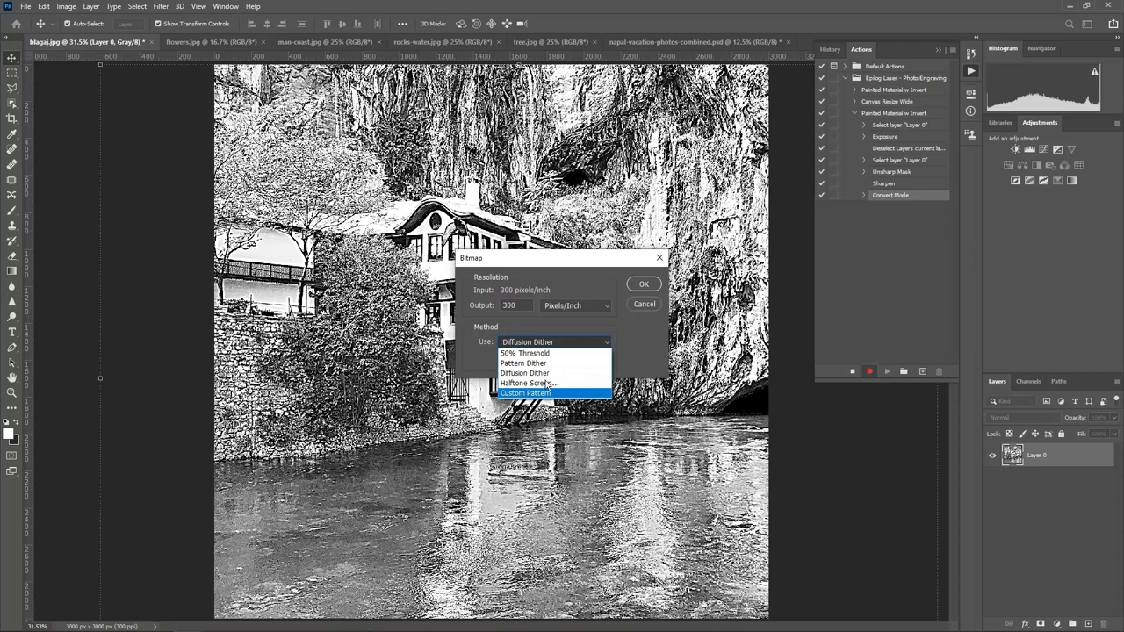
{"action": "key", "text": "Up"}
{"action": "key", "text": "Return"}
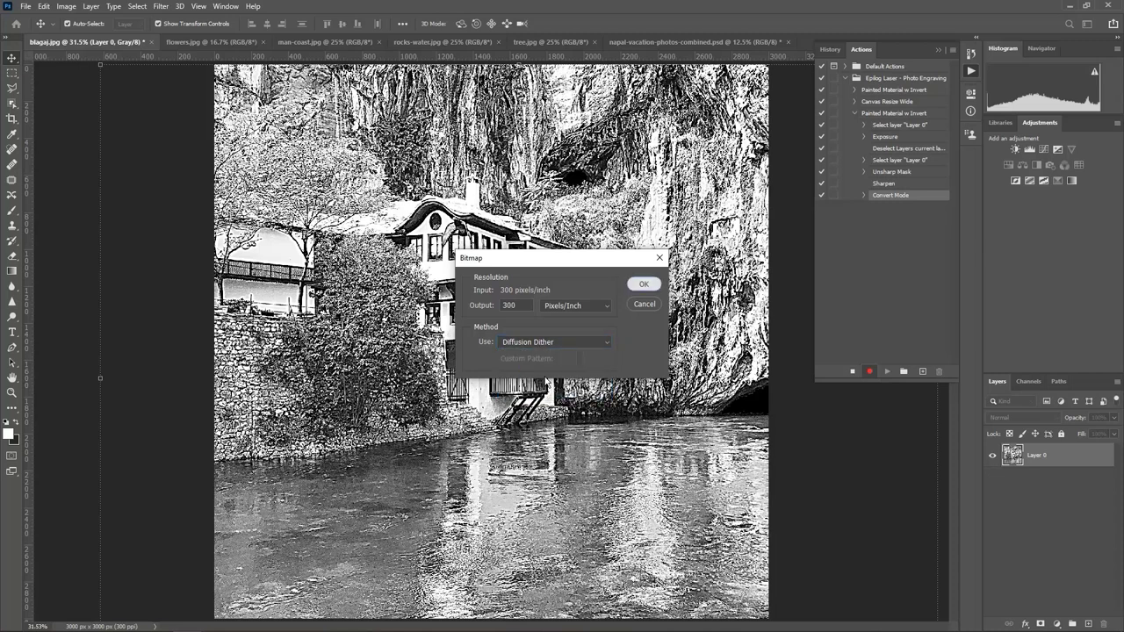
{"action": "left_click", "coordinate": [646, 286]}
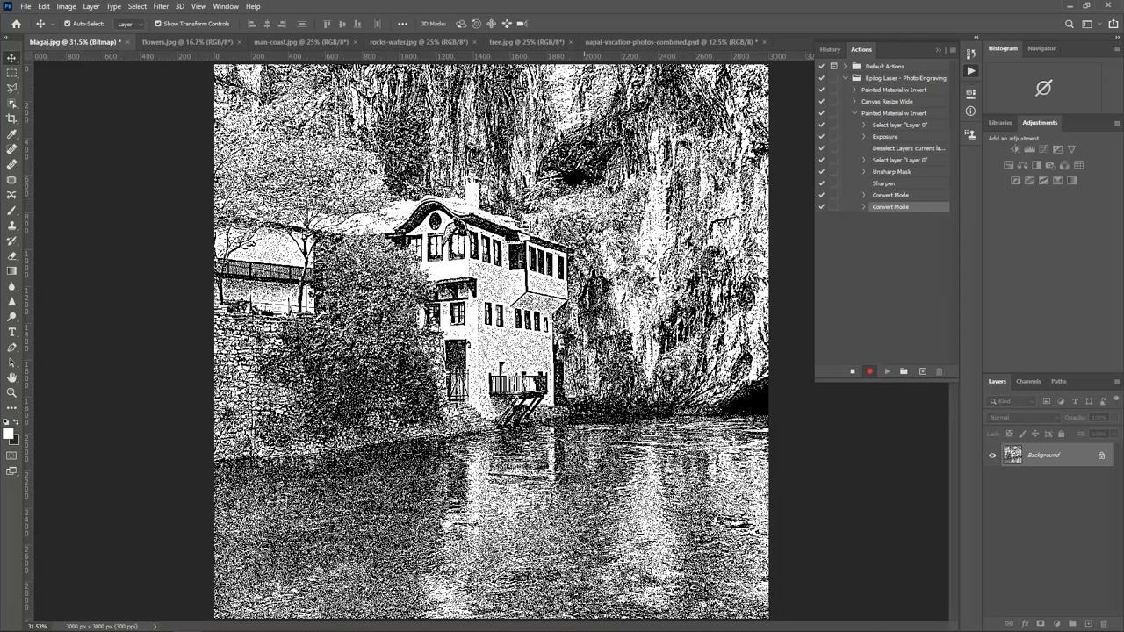
Invert the dithered bitmap image, stop recording the action and collapse its list of recorded steps.
{"action": "left_click", "coordinate": [66, 6]}
{"action": "mouse_move", "coordinate": [74, 19]}
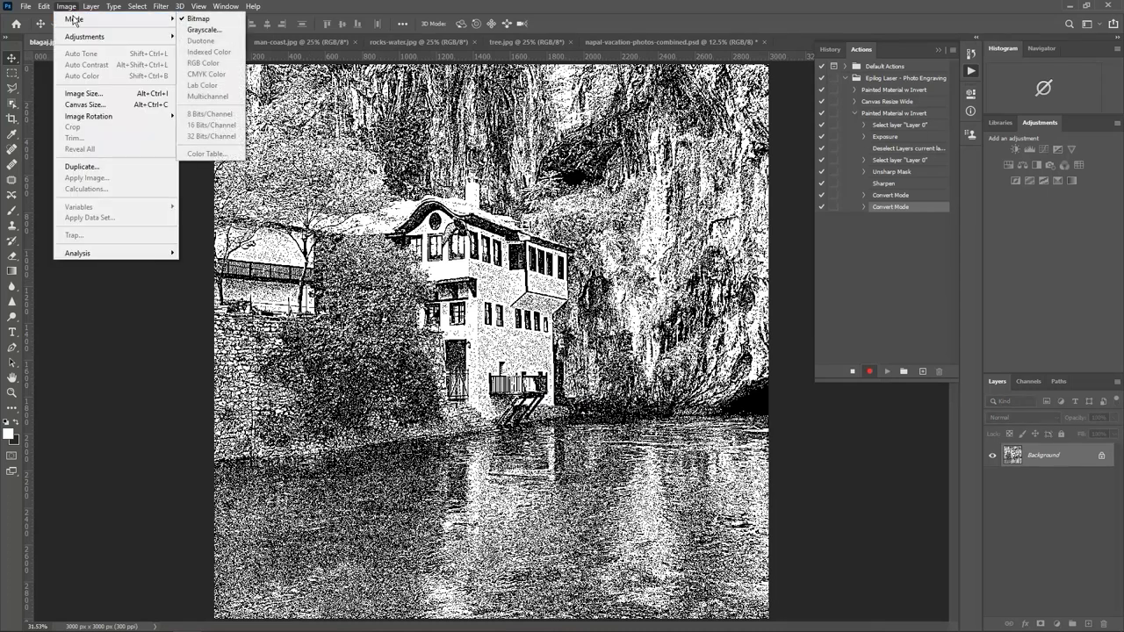
{"action": "mouse_move", "coordinate": [88, 37]}
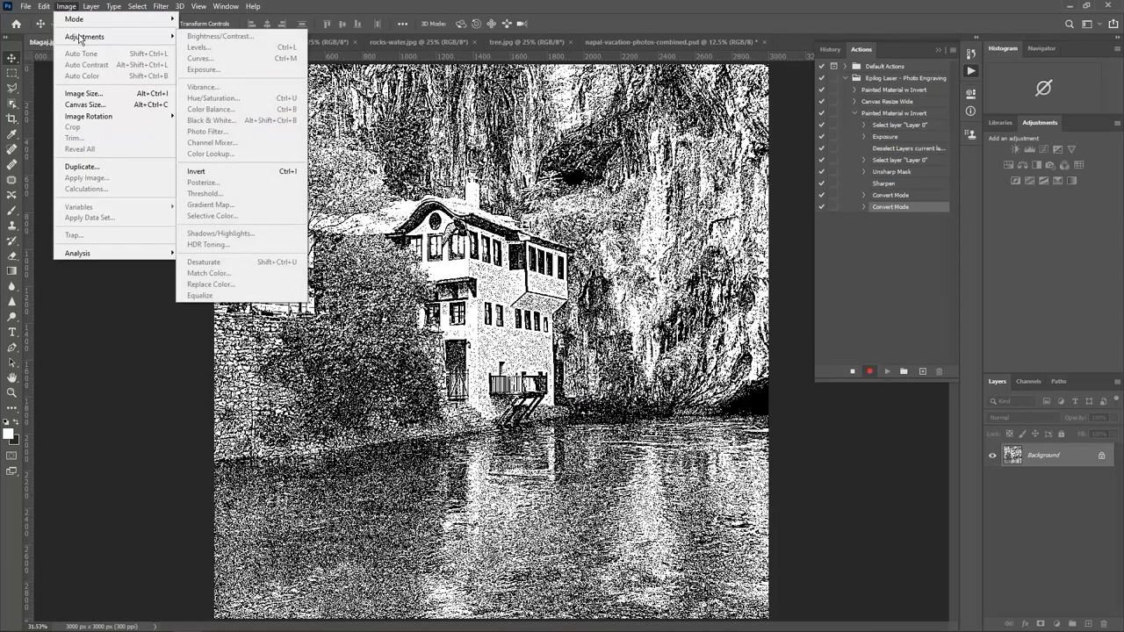
{"action": "left_click", "coordinate": [211, 173]}
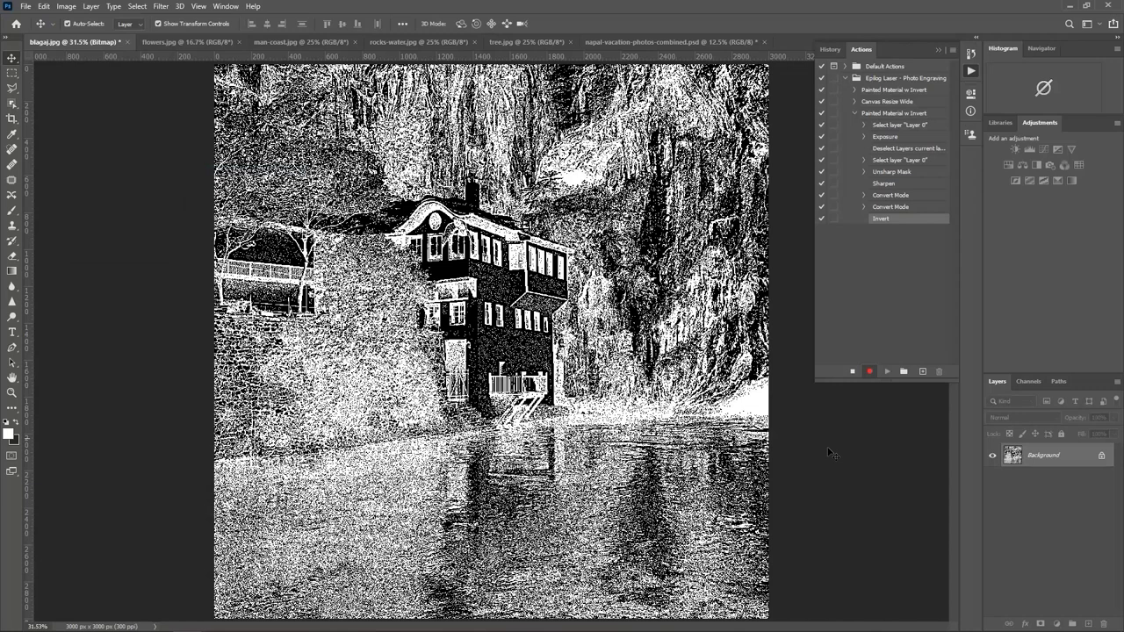
{"action": "left_click", "coordinate": [852, 372]}
{"action": "left_click", "coordinate": [857, 114]}
{"action": "left_click", "coordinate": [889, 115]}
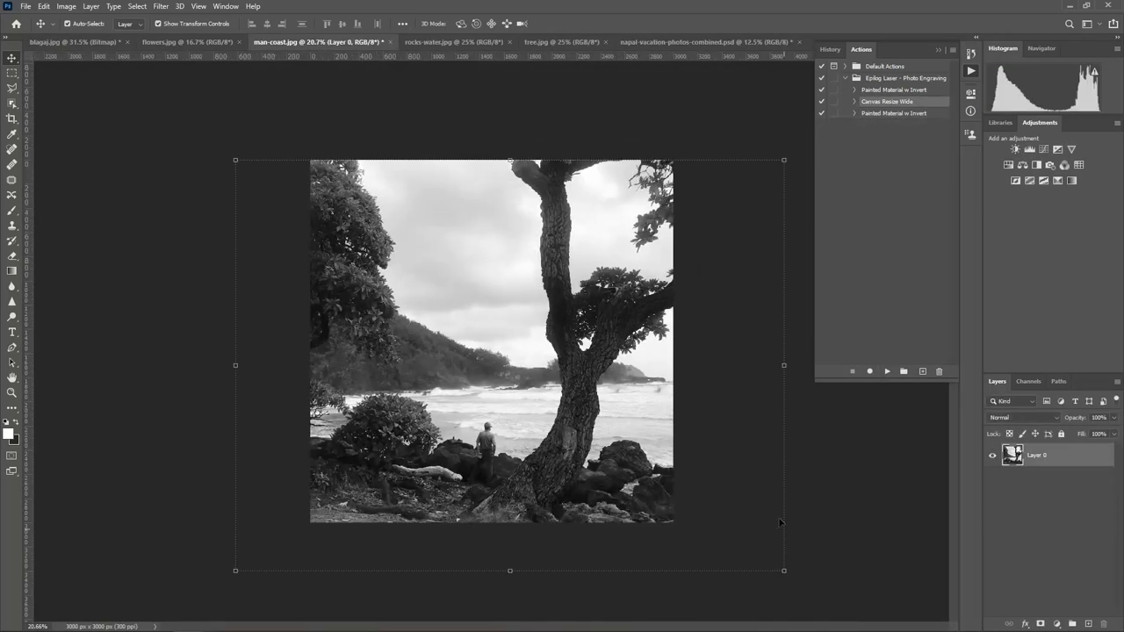
Scale down and reposition the man-coast.jpg photo on its square canvas, and run the first Painted Material w Invert action on it.
{"action": "left_click_drag", "start_coordinate": [784, 570], "coordinate": [772, 562]}
{"action": "left_click_drag", "start_coordinate": [556, 477], "coordinate": [485, 485]}
{"action": "key", "text": "Return"}
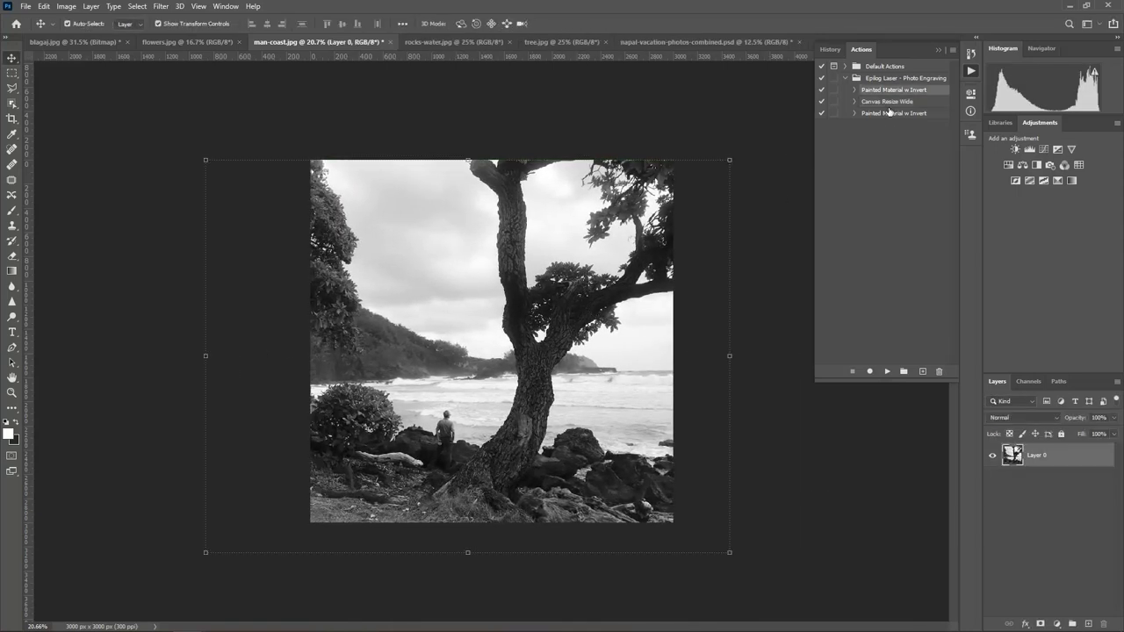
{"action": "left_click", "coordinate": [887, 371]}
Switch to the rocks-water.jpg document and run the Canvas Resize Wide action on it.
{"action": "left_click", "coordinate": [428, 41]}
{"action": "left_click", "coordinate": [887, 101]}
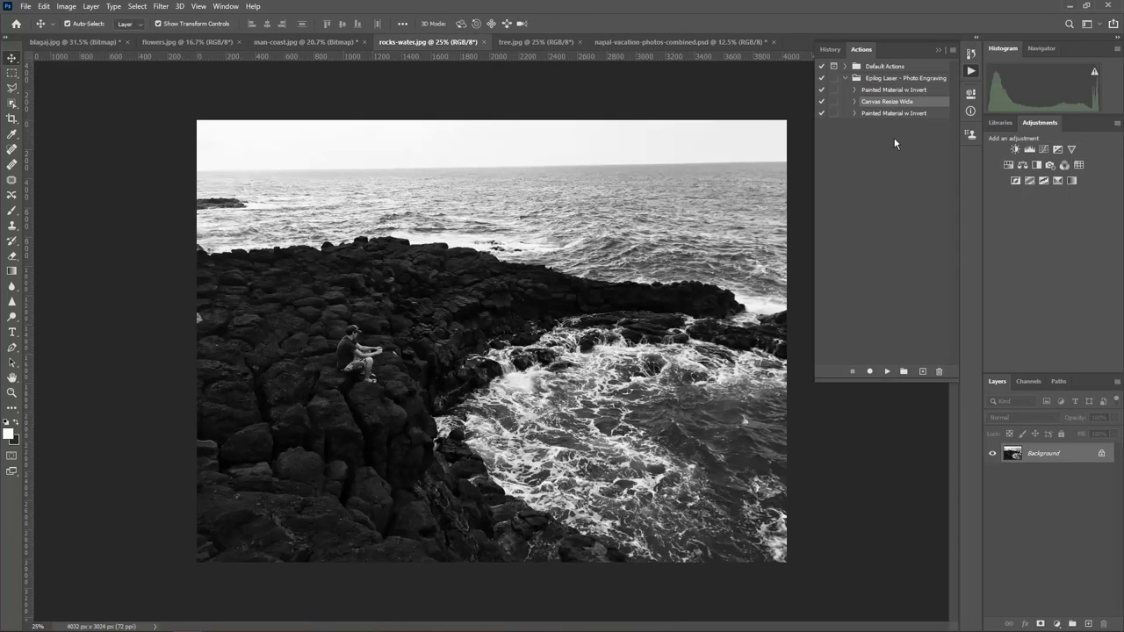
{"action": "left_click", "coordinate": [887, 372]}
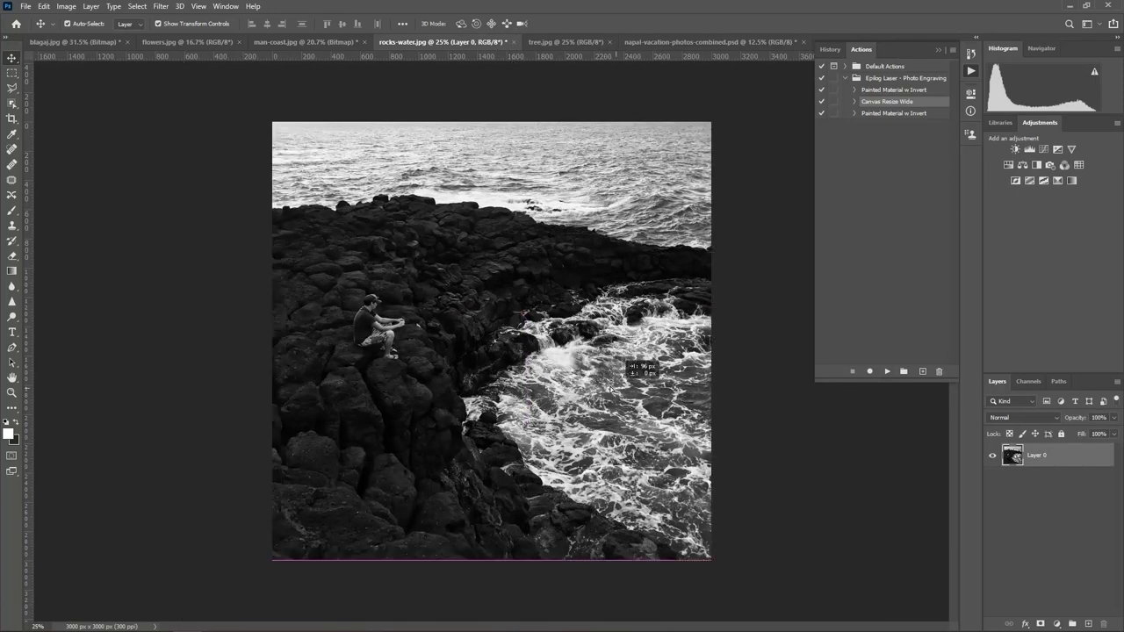
Run the first Painted Material w Invert action on the rocks-water photo, and the Canvas Resize Wide action on tree.jpg.
{"action": "left_click", "coordinate": [893, 90]}
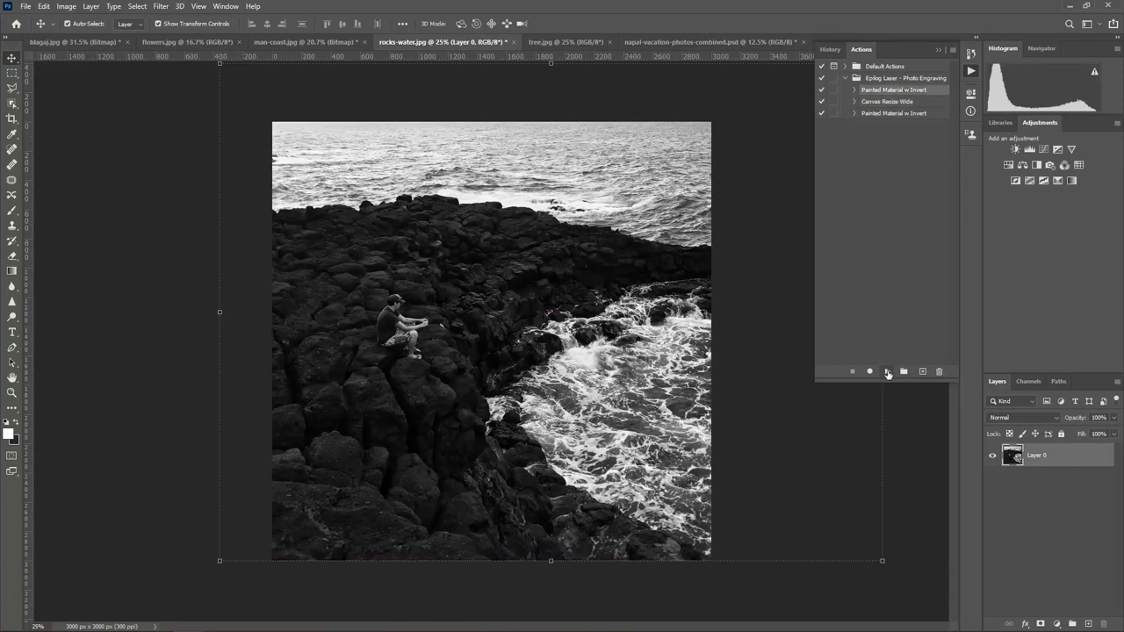
{"action": "left_click", "coordinate": [887, 371]}
{"action": "left_click", "coordinate": [540, 41]}
{"action": "left_click", "coordinate": [887, 101]}
{"action": "left_click", "coordinate": [887, 372]}
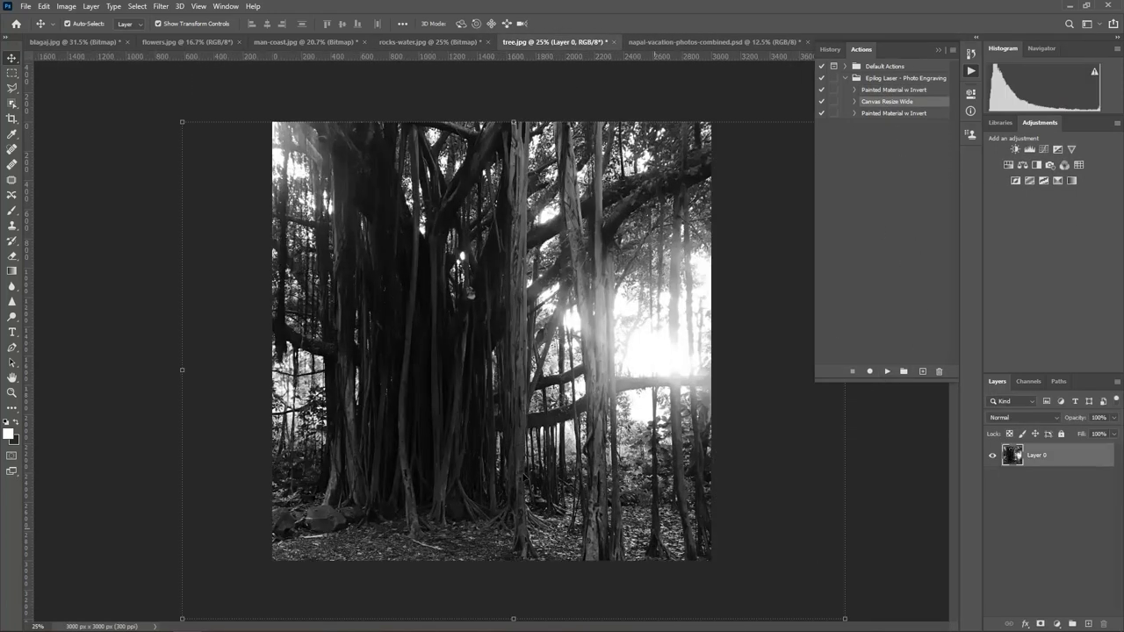
Scale and reposition the tree photo on its square canvas, and apply the transformation.
{"action": "left_click_drag", "start_coordinate": [808, 585], "coordinate": [812, 589]}
{"action": "left_click_drag", "start_coordinate": [540, 484], "coordinate": [575, 479]}
{"action": "key", "text": "Return"}
{"action": "key", "text": "Return"}
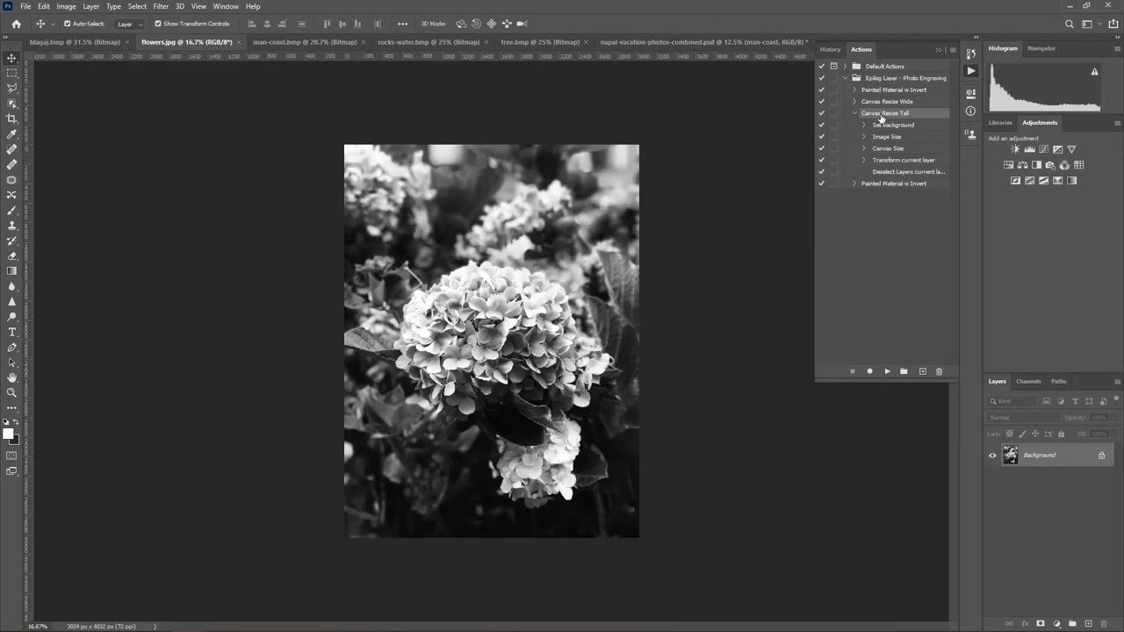
Run the Canvas Resize Tall action on flowers.jpg, followed by the last Painted Material w Invert action.
{"action": "left_click", "coordinate": [887, 372]}
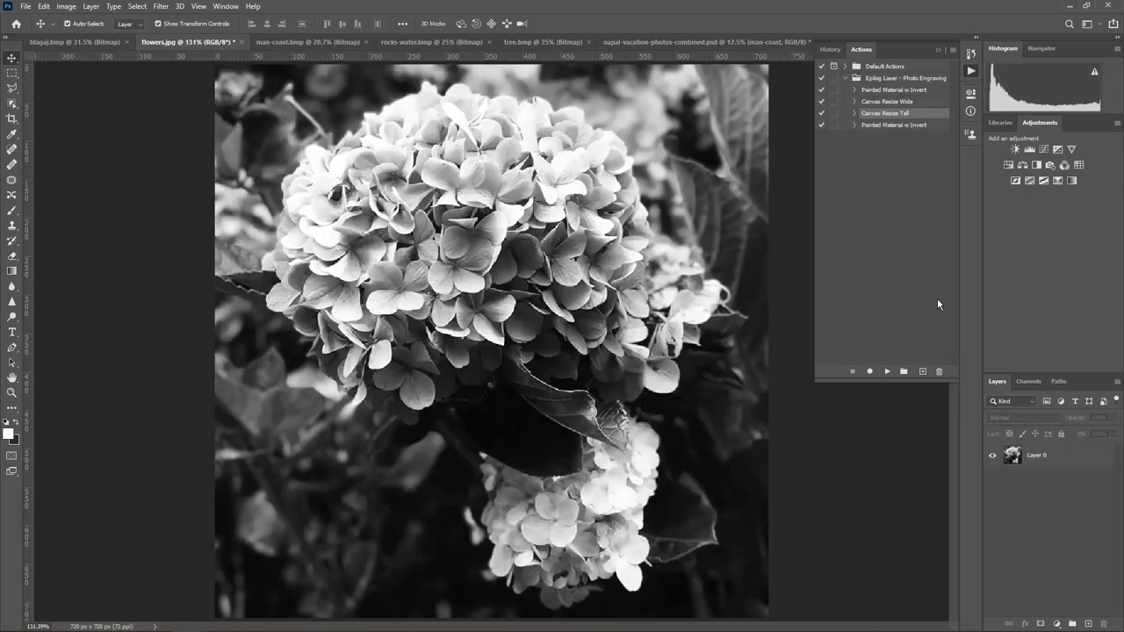
{"action": "left_click", "coordinate": [884, 125]}
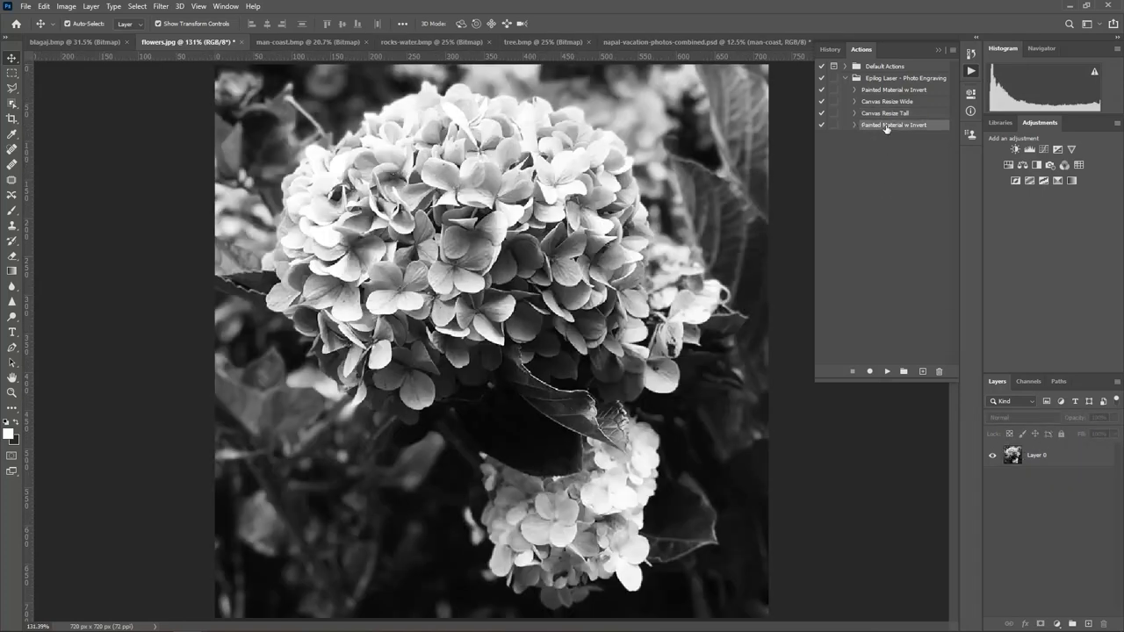
{"action": "left_click", "coordinate": [887, 372]}
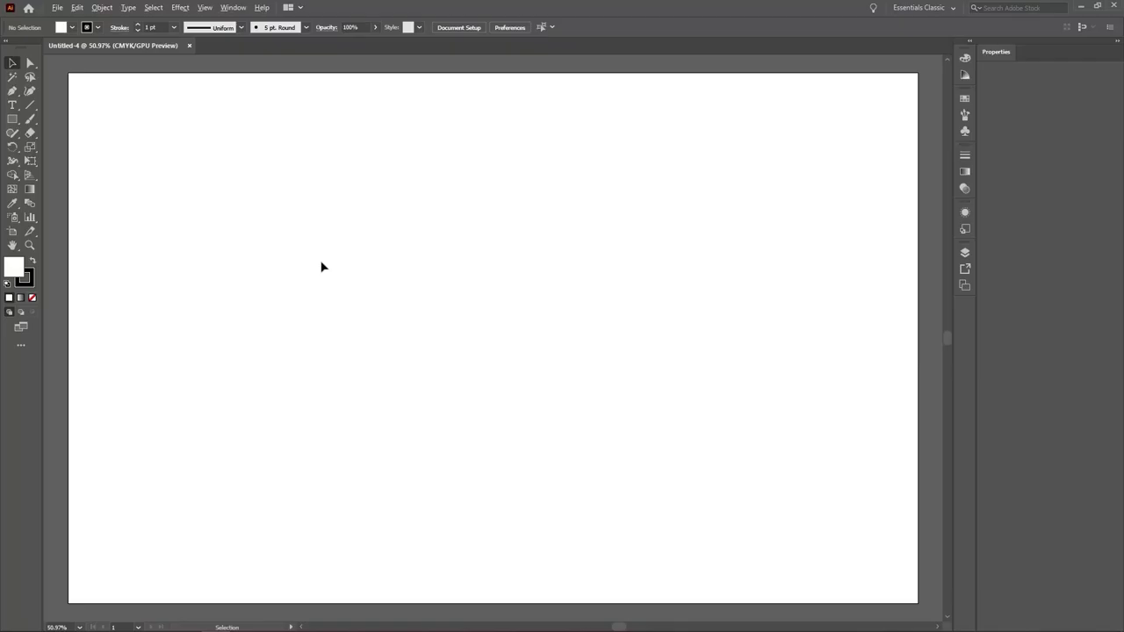
Switch to Illustrator and place the dithered blagaj, flowers, rocks-water and tree images on the artboard.
{"action": "left_click", "coordinate": [62, 8]}
{"action": "left_click", "coordinate": [100, 211]}
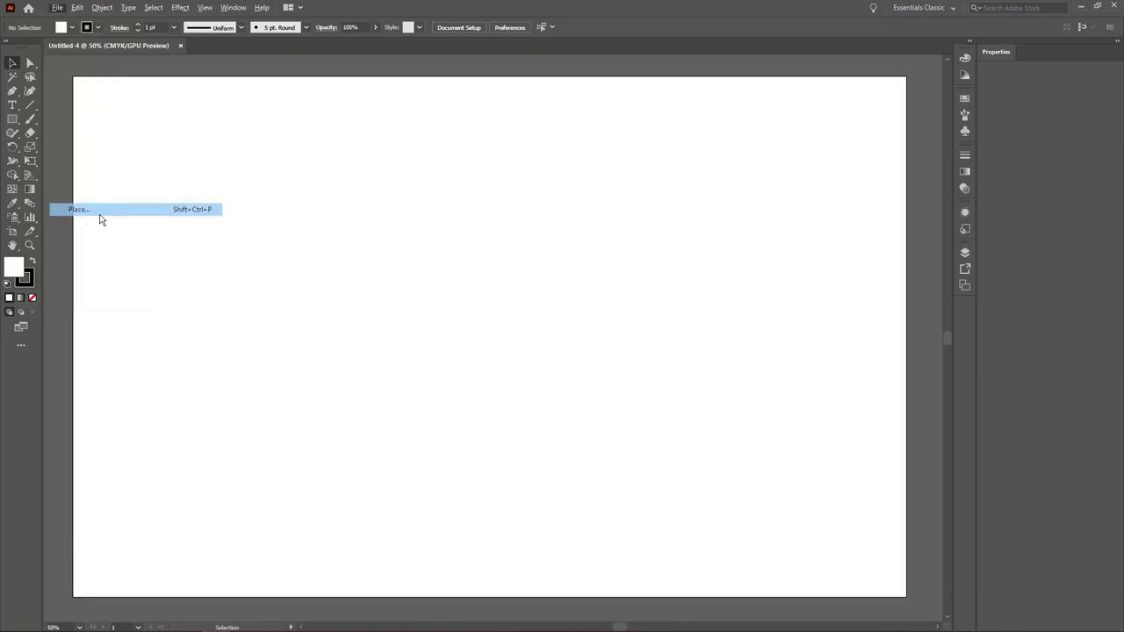
{"action": "left_click", "coordinate": [202, 93]}
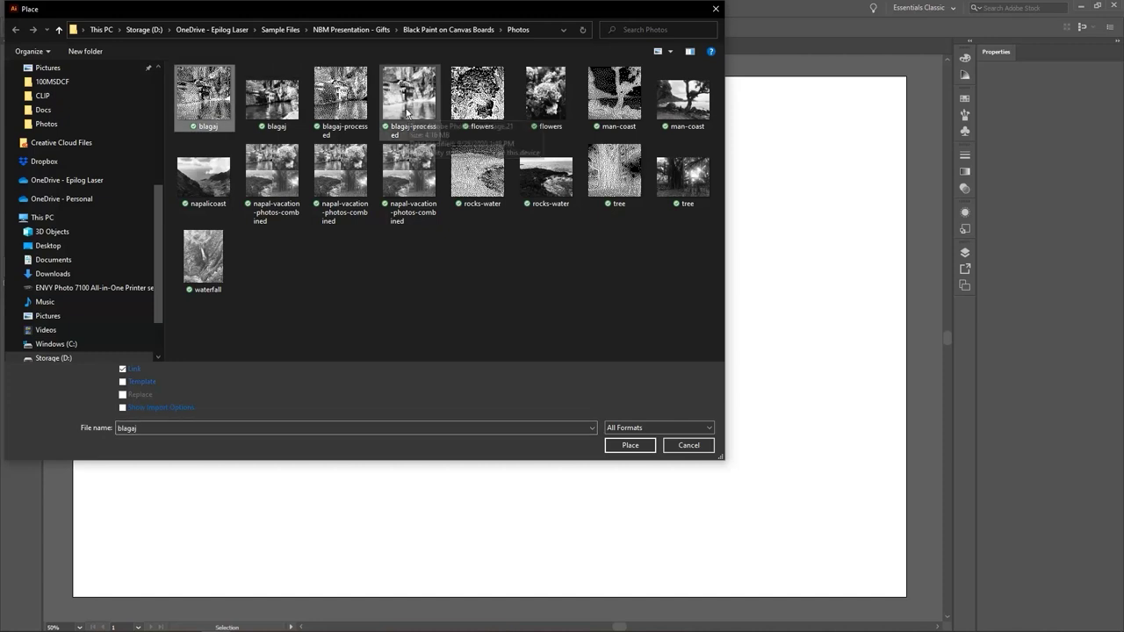
{"action": "left_click", "coordinate": [477, 95], "text": "ctrl"}
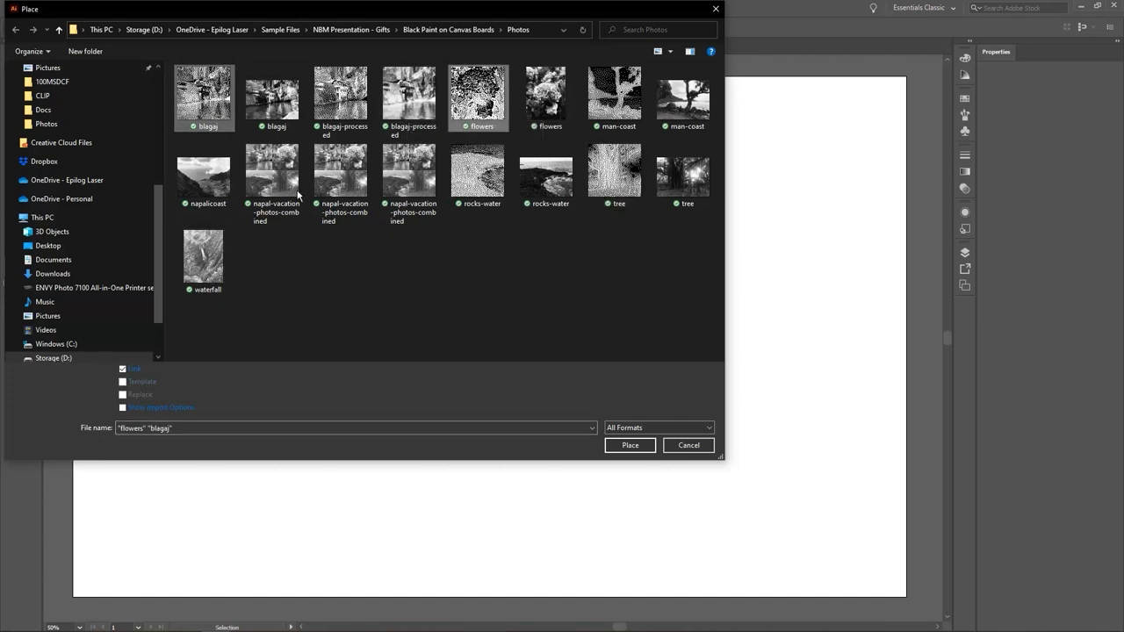
{"action": "left_click", "coordinate": [543, 180], "text": "ctrl"}
{"action": "left_click", "coordinate": [615, 175], "text": "ctrl"}
{"action": "left_click", "coordinate": [630, 445]}
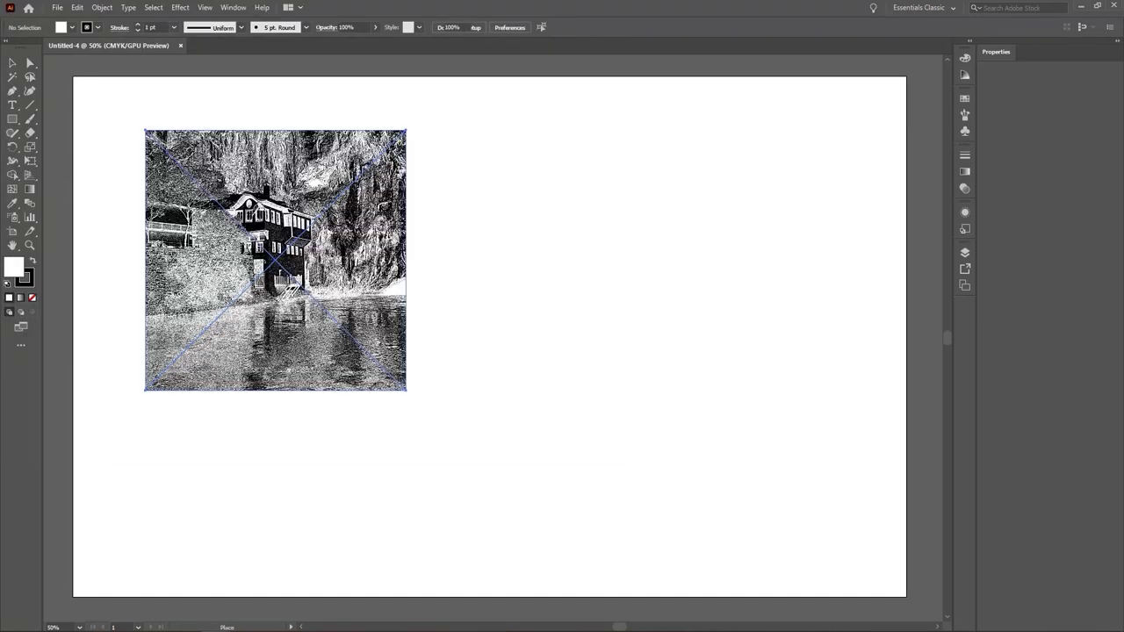
{"action": "left_click", "coordinate": [462, 103]}
{"action": "left_click", "coordinate": [149, 416]}
{"action": "left_click", "coordinate": [432, 422]}
Align the blagaj image to the artboard's top-left corner and arrange the other three images edge to edge in a two-by-two grid.
{"action": "left_click", "coordinate": [389, 318]}
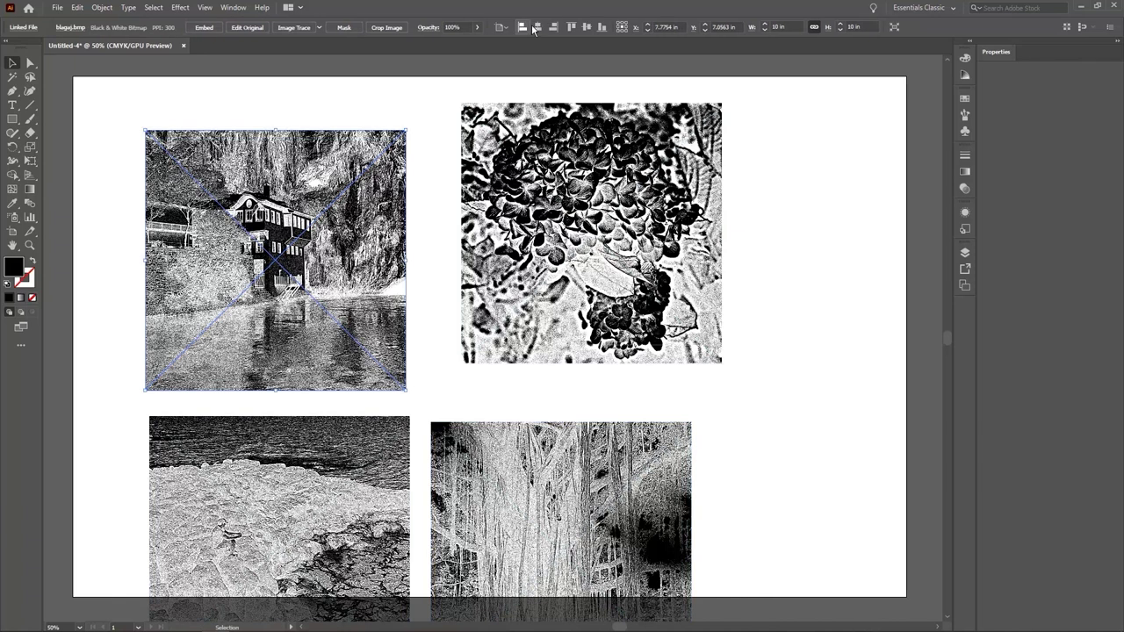
{"action": "left_click", "coordinate": [525, 27]}
{"action": "left_click", "coordinate": [574, 27]}
{"action": "left_click", "coordinate": [562, 176]}
{"action": "left_click_drag", "start_coordinate": [567, 165], "coordinate": [439, 137]}
{"action": "left_click_drag", "start_coordinate": [369, 431], "coordinate": [292, 351]}
{"action": "left_click_drag", "start_coordinate": [500, 477], "coordinate": [401, 391]}
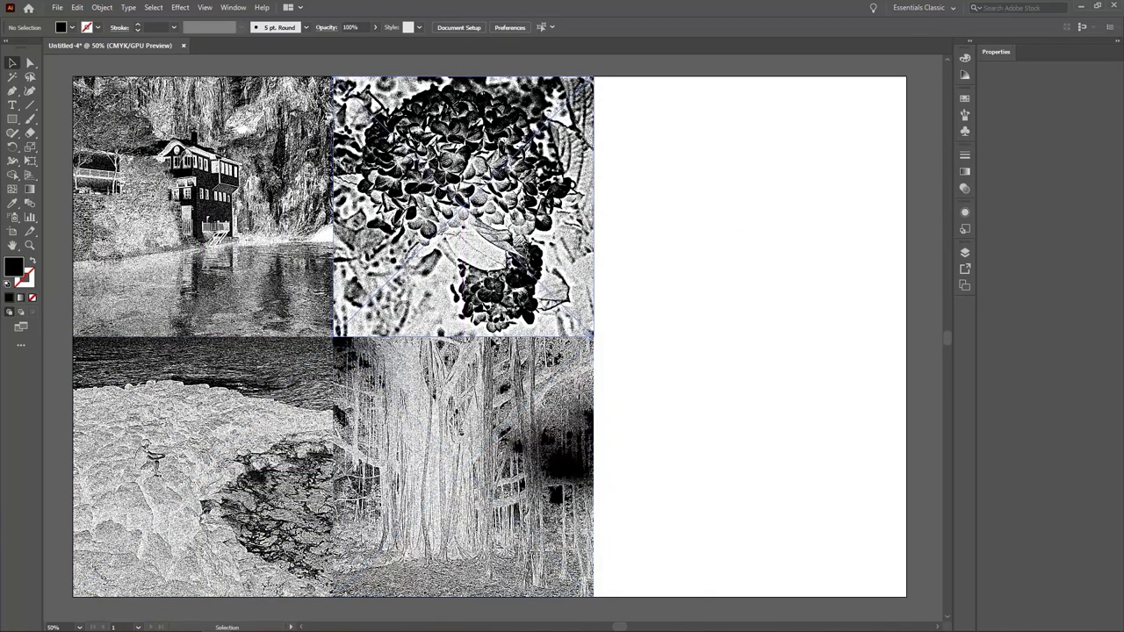
Group the four images and center the group horizontally on the artboard.
{"action": "left_click_drag", "start_coordinate": [644, 382], "coordinate": [192, 224]}
{"action": "right_click", "coordinate": [192, 225]}
{"action": "left_click", "coordinate": [221, 282]}
{"action": "left_click", "coordinate": [436, 27]}
{"action": "left_click", "coordinate": [444, 41]}
{"action": "left_click", "coordinate": [472, 27]}
{"action": "left_click", "coordinate": [769, 249]}
Print the layout to the Epilog Engraver printer with a custom media size of 32 x 20 in.
{"action": "key", "text": "ctrl+p"}
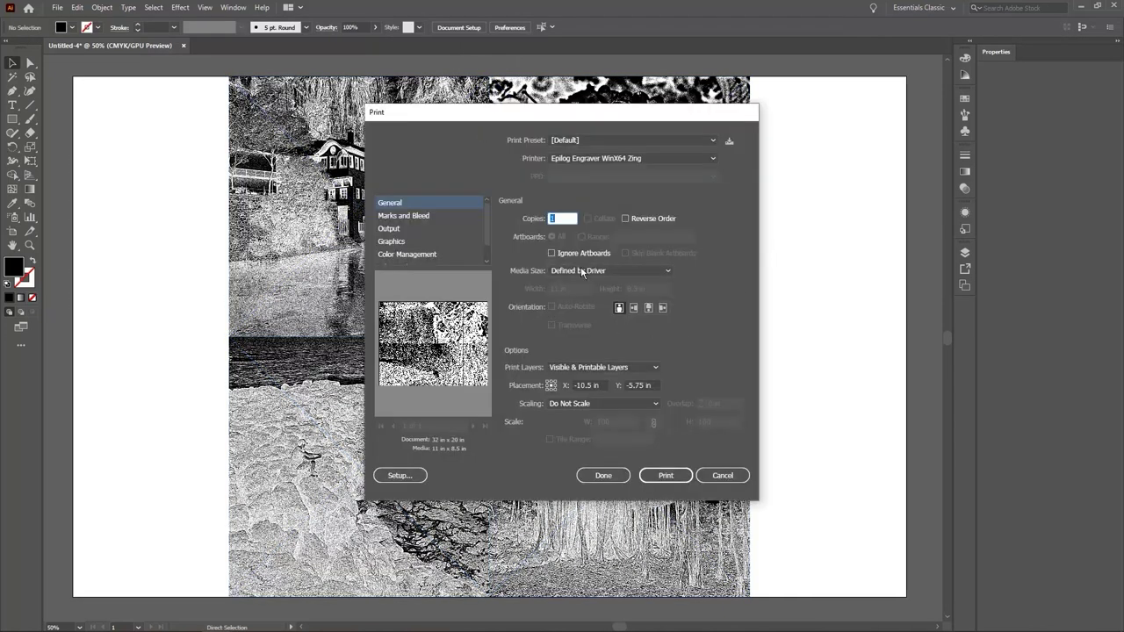
{"action": "left_click", "coordinate": [602, 159]}
{"action": "scroll", "coordinate": [606, 182], "scroll_direction": "down", "scroll_amount": 3}
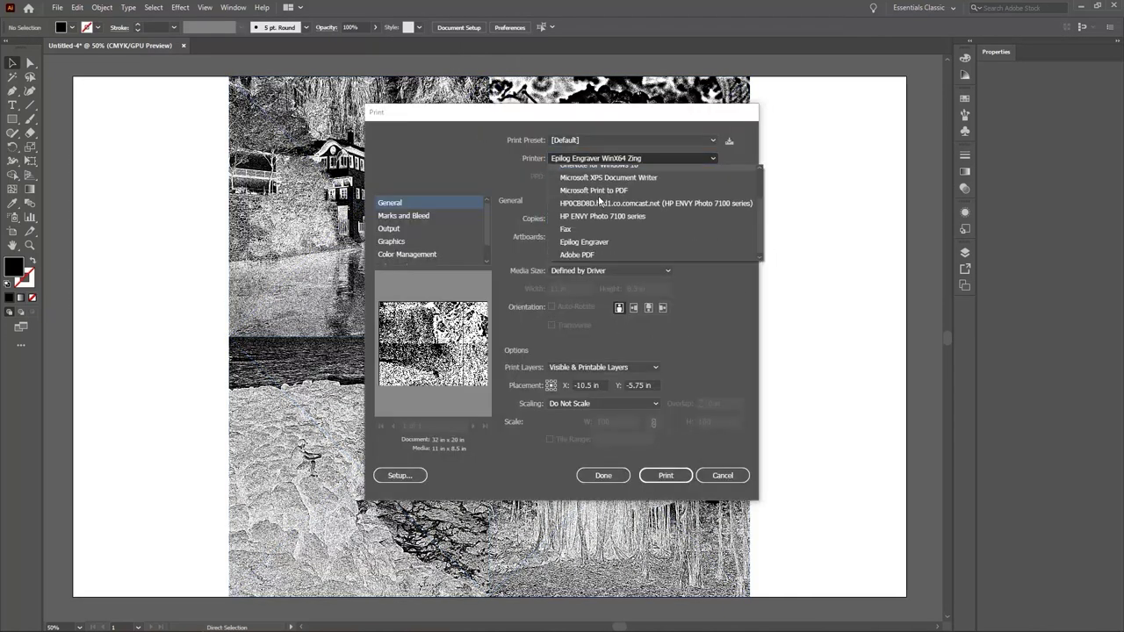
{"action": "left_click", "coordinate": [601, 248]}
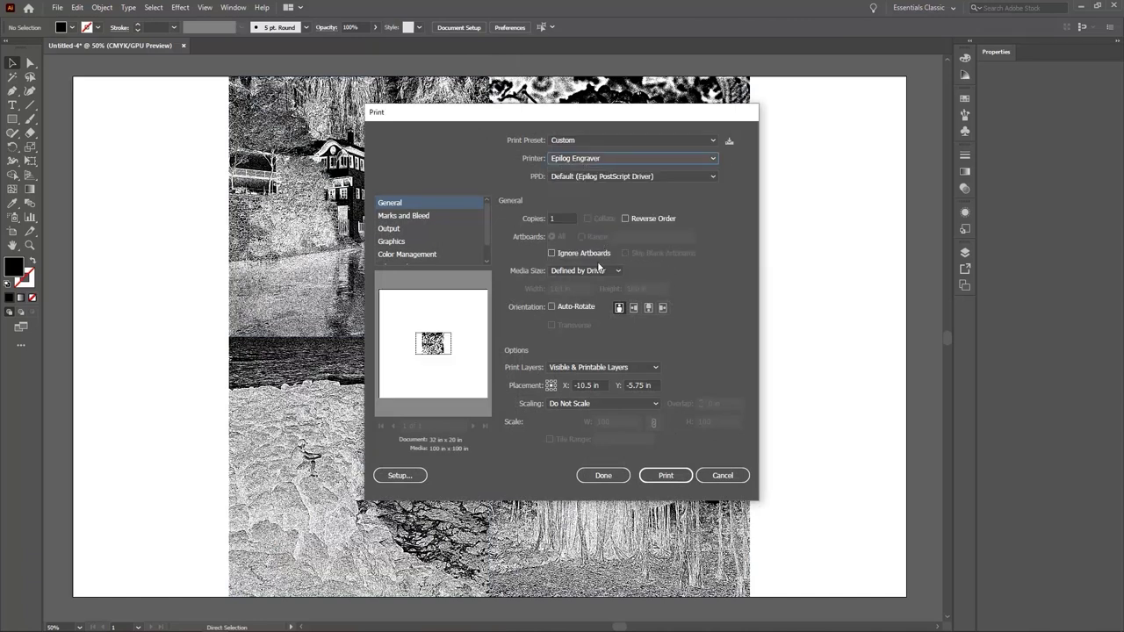
{"action": "left_click", "coordinate": [600, 269]}
{"action": "left_click", "coordinate": [579, 282]}
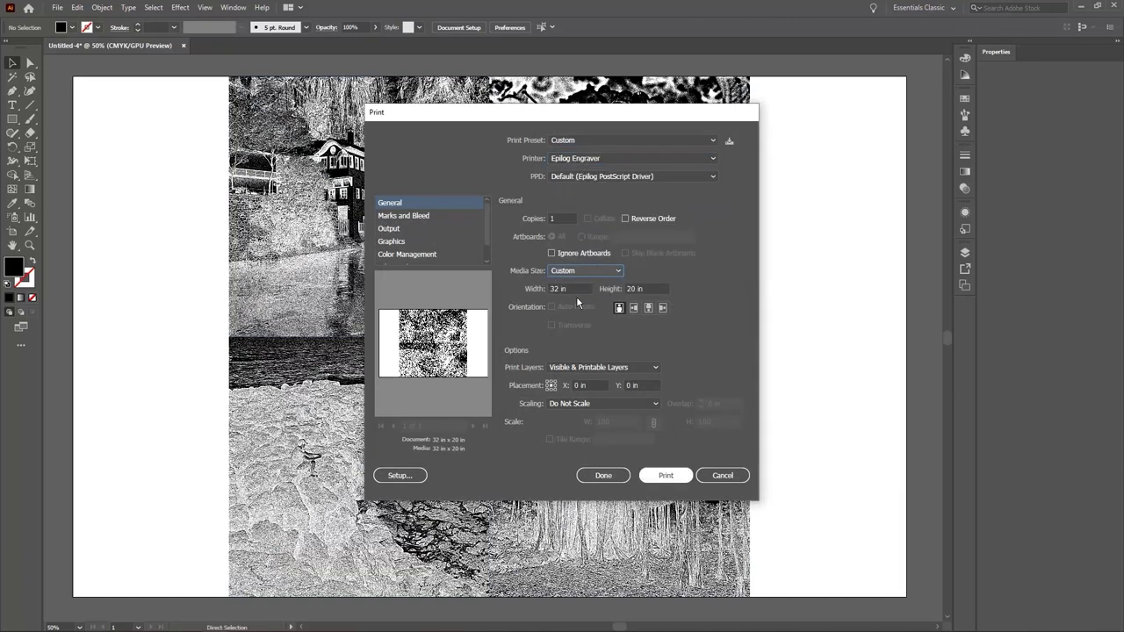
{"action": "left_click", "coordinate": [666, 475]}
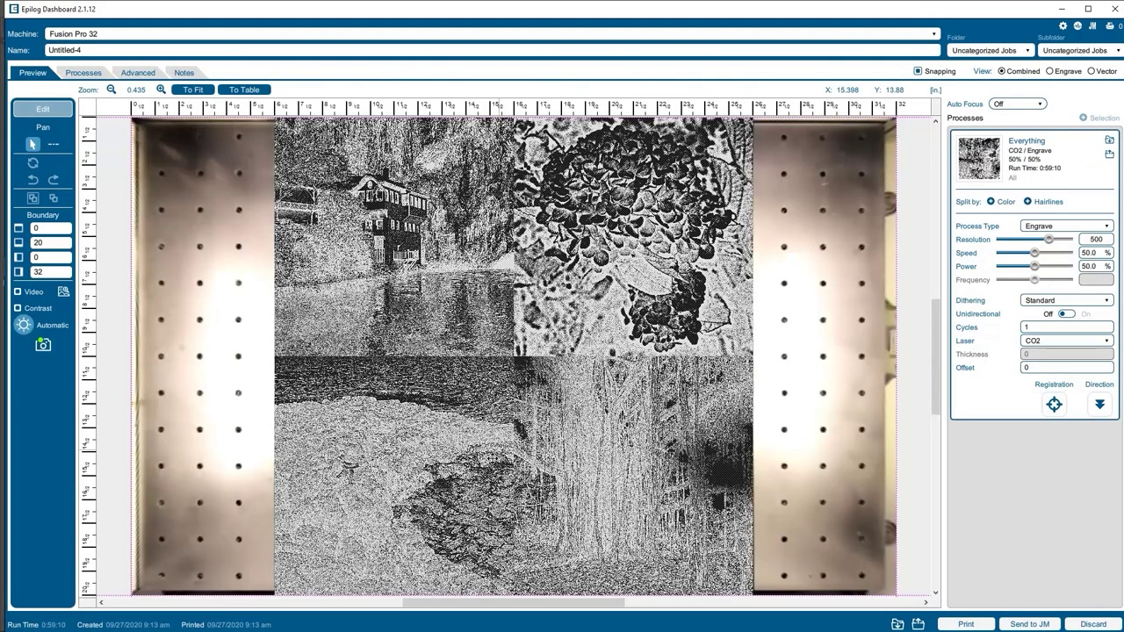
In Epilog Dashboard, ungroup the four-photo artwork and deselect it.
{"action": "left_click", "coordinate": [544, 320]}
{"action": "right_click", "coordinate": [545, 320]}
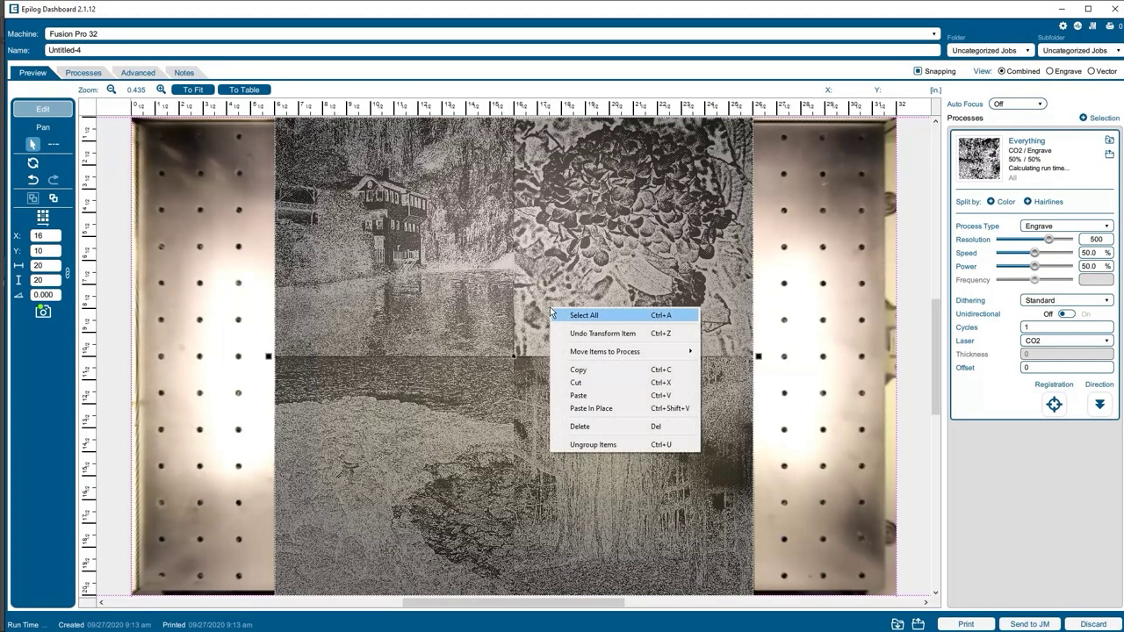
{"action": "left_click", "coordinate": [590, 442]}
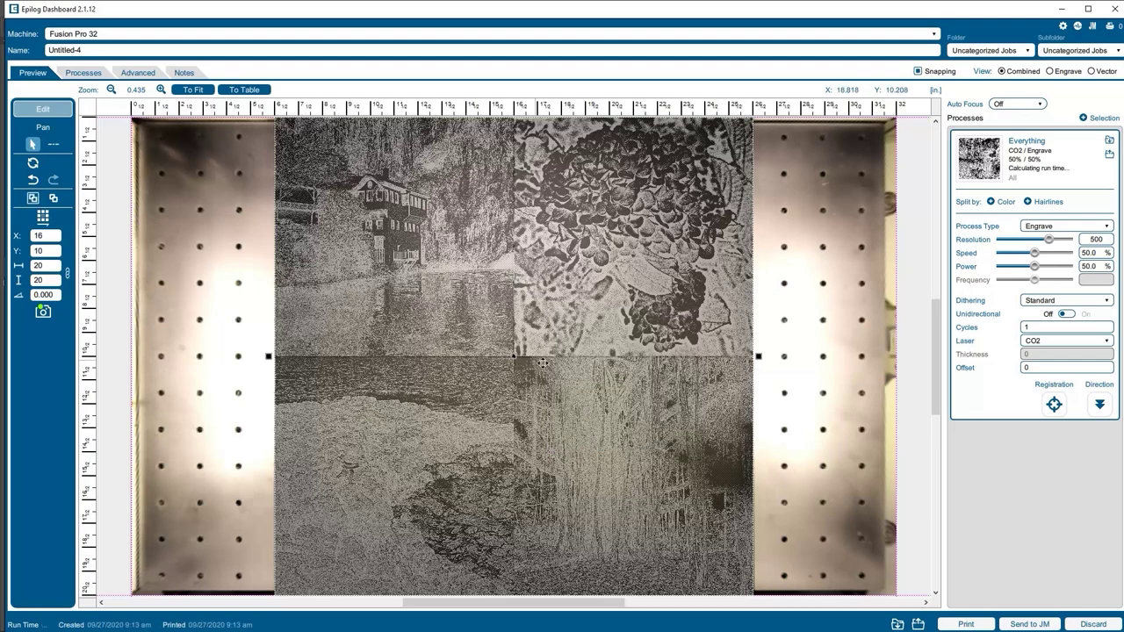
{"action": "left_click", "coordinate": [773, 328]}
Move the four photos apart from their shared center corner to expose the canvas board edges in the camera preview.
{"action": "scroll", "coordinate": [495, 367], "scroll_direction": "up", "scroll_amount": 2}
{"action": "scroll", "coordinate": [495, 367], "scroll_direction": "up", "scroll_amount": 10}
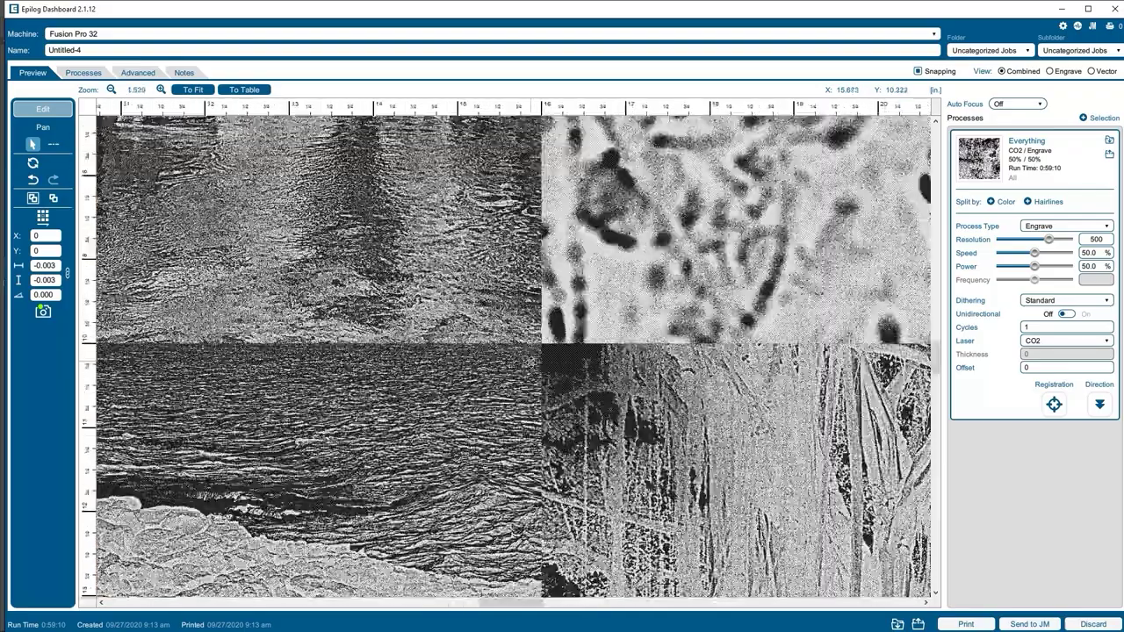
{"action": "left_click", "coordinate": [556, 388]}
{"action": "left_click_drag", "start_coordinate": [511, 338], "coordinate": [460, 385]}
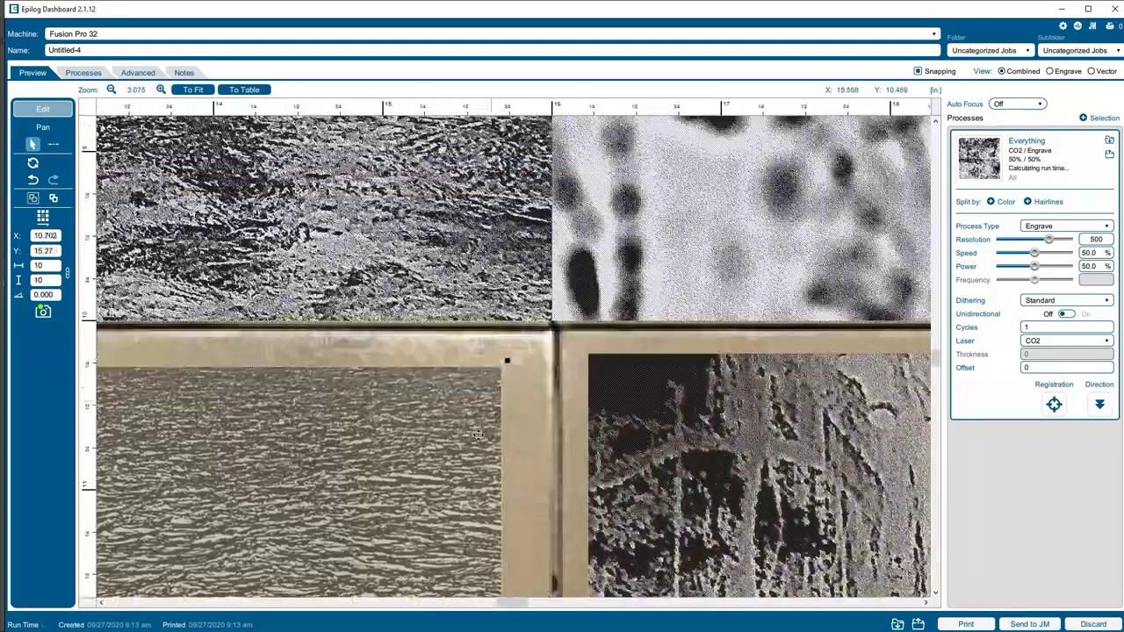
{"action": "left_click_drag", "start_coordinate": [512, 290], "coordinate": [479, 263]}
{"action": "left_click_drag", "start_coordinate": [595, 264], "coordinate": [678, 226]}
Align the inner corner of each photo with the inner corner of its canvas board in the camera preview.
{"action": "left_click_drag", "start_coordinate": [500, 274], "coordinate": [528, 306]}
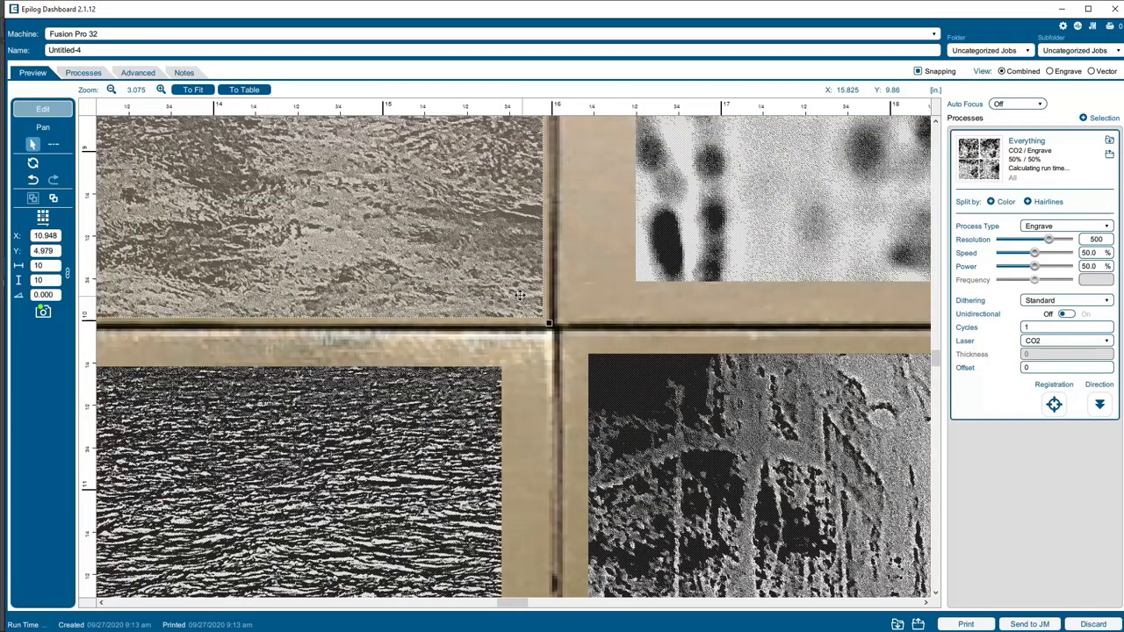
{"action": "left_click_drag", "start_coordinate": [657, 268], "coordinate": [587, 300]}
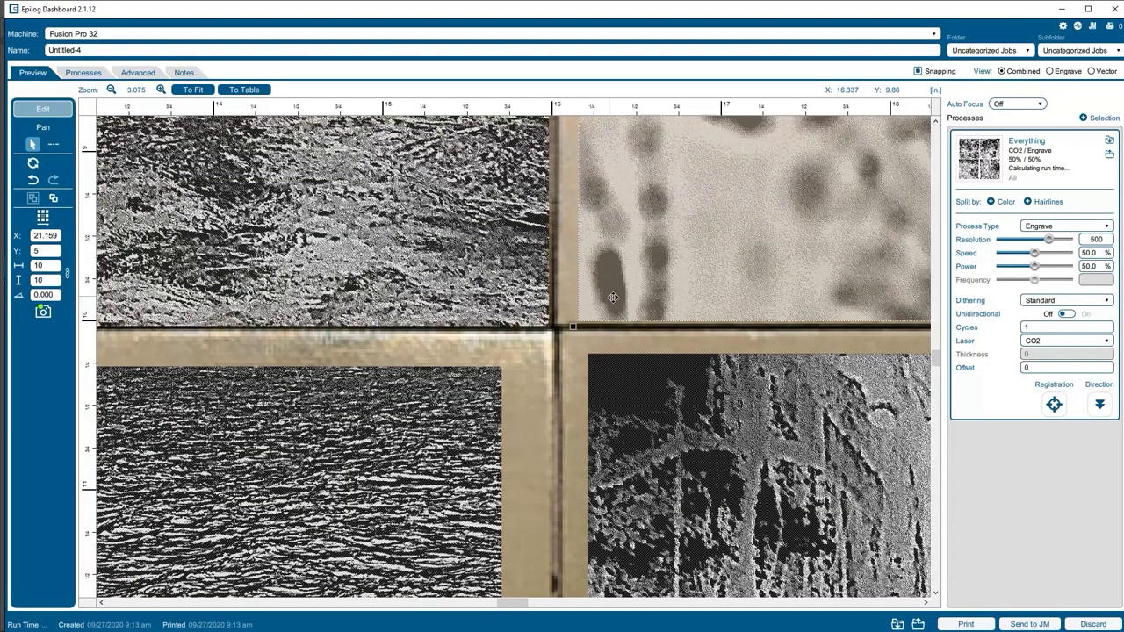
{"action": "left_click_drag", "start_coordinate": [588, 300], "coordinate": [585, 301]}
{"action": "left_click_drag", "start_coordinate": [635, 389], "coordinate": [605, 366]}
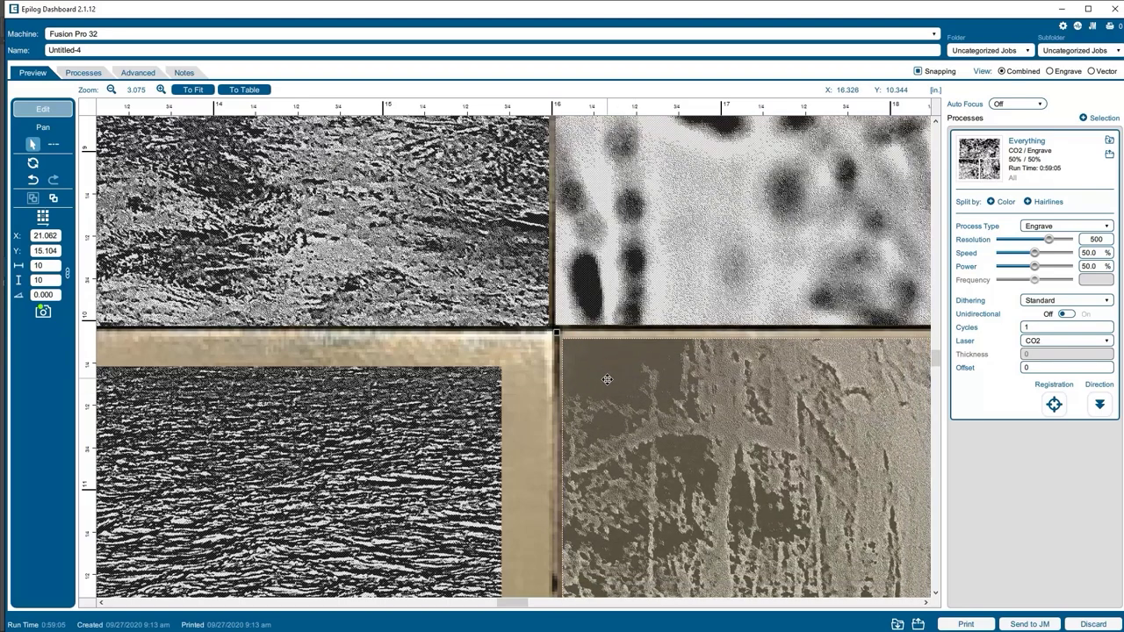
{"action": "left_click_drag", "start_coordinate": [434, 458], "coordinate": [489, 419]}
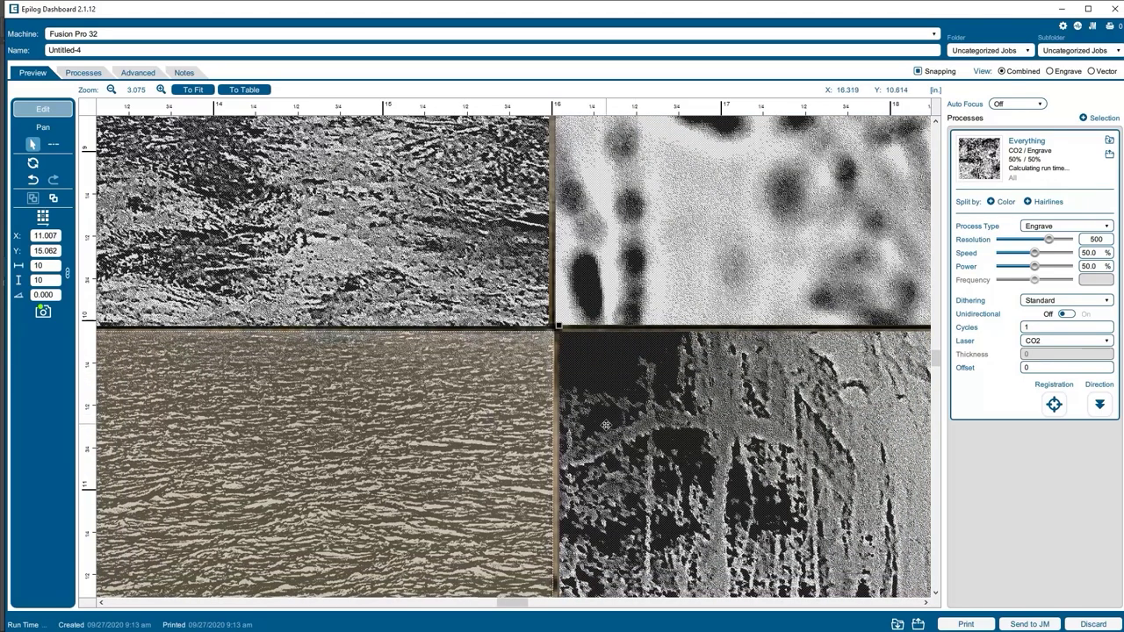
Deselect the artwork and check the placement of all four photos on the canvas boards.
{"action": "scroll", "coordinate": [736, 406], "scroll_direction": "down", "scroll_amount": 6}
{"action": "scroll", "coordinate": [760, 399], "scroll_direction": "down", "scroll_amount": 5}
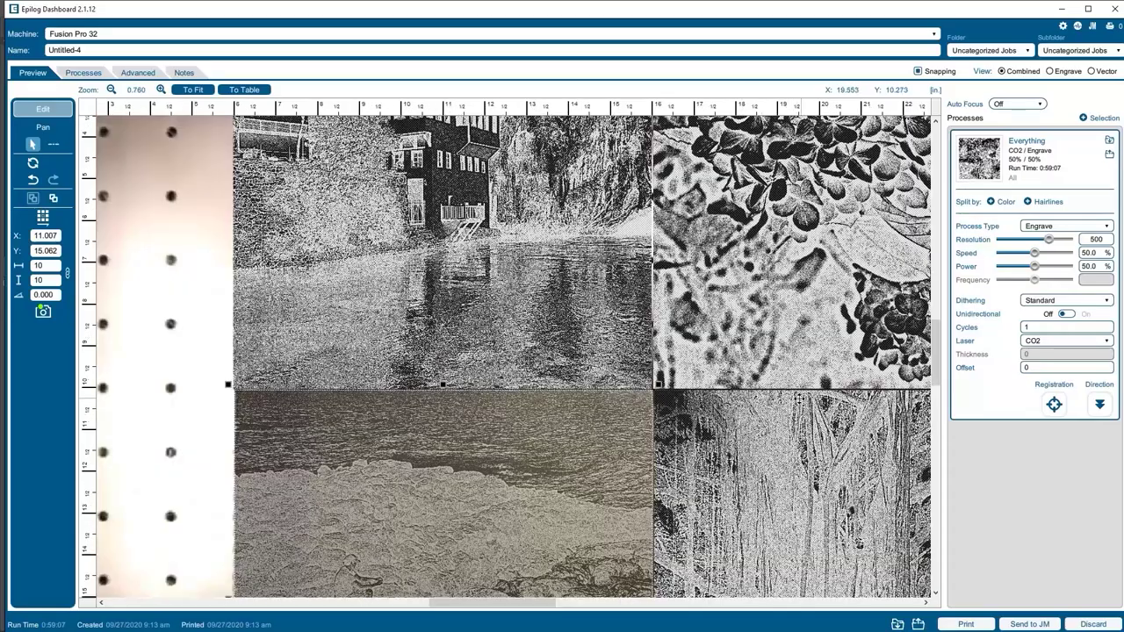
{"action": "scroll", "coordinate": [826, 400], "scroll_direction": "up", "scroll_amount": 2}
{"action": "left_click", "coordinate": [43, 127]}
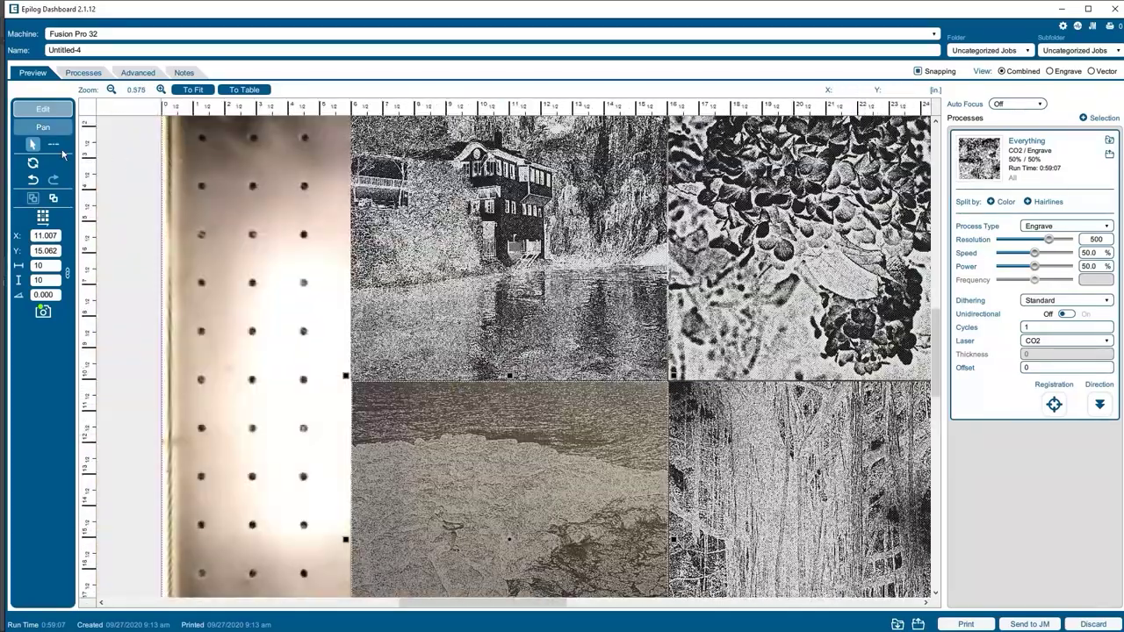
{"action": "left_click_drag", "start_coordinate": [769, 383], "coordinate": [636, 360]}
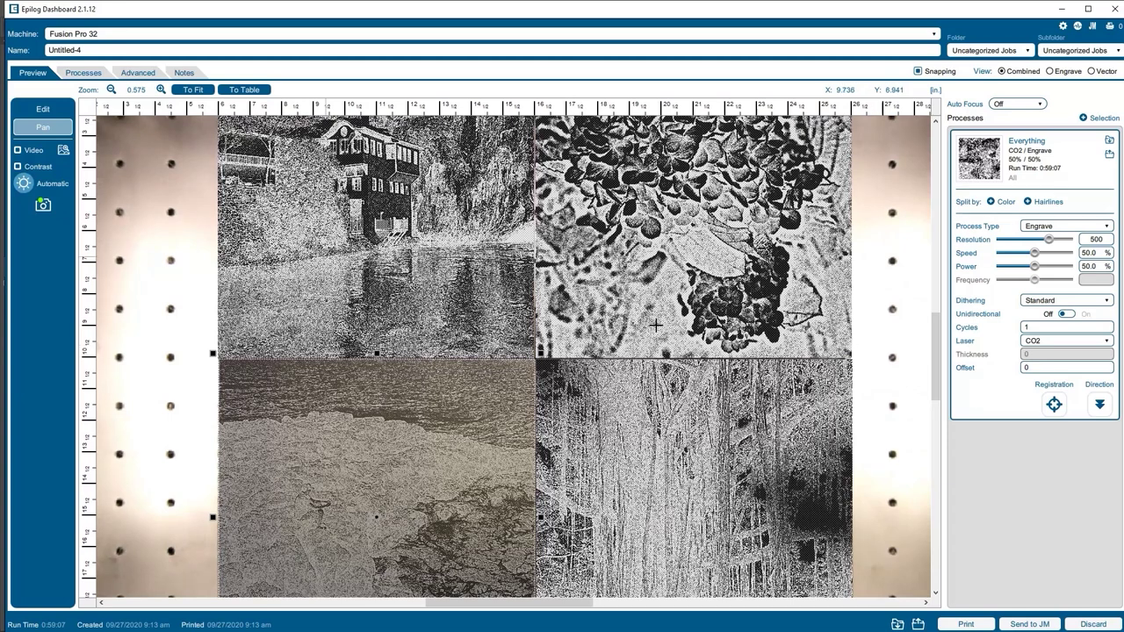
{"action": "left_click", "coordinate": [43, 109]}
{"action": "left_click", "coordinate": [50, 130]}
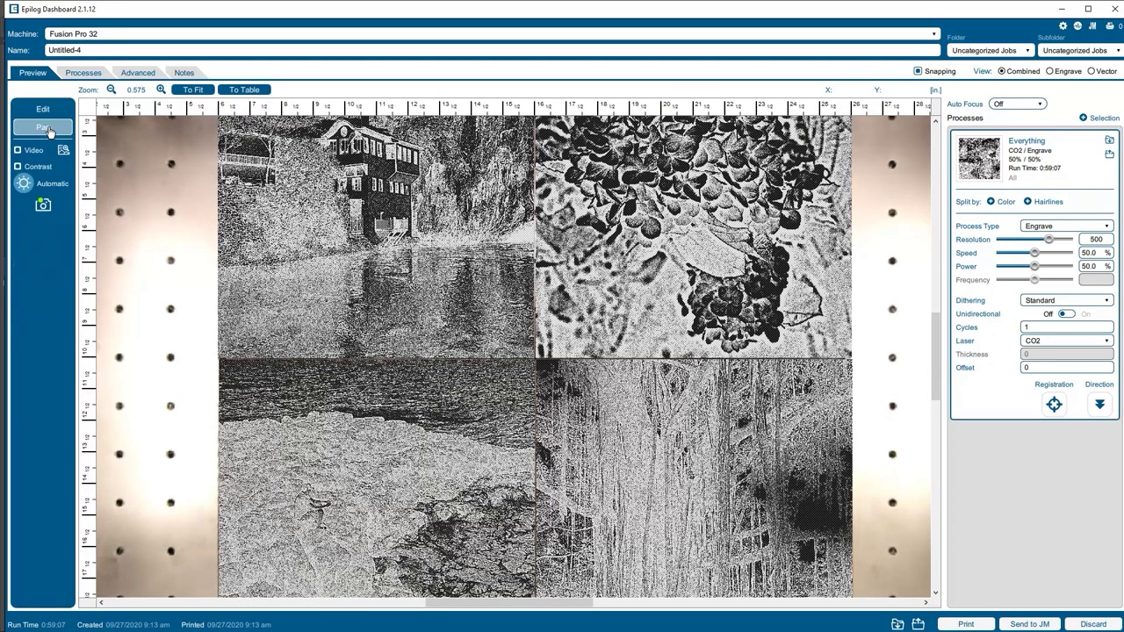
{"action": "left_click_drag", "start_coordinate": [857, 411], "coordinate": [837, 407]}
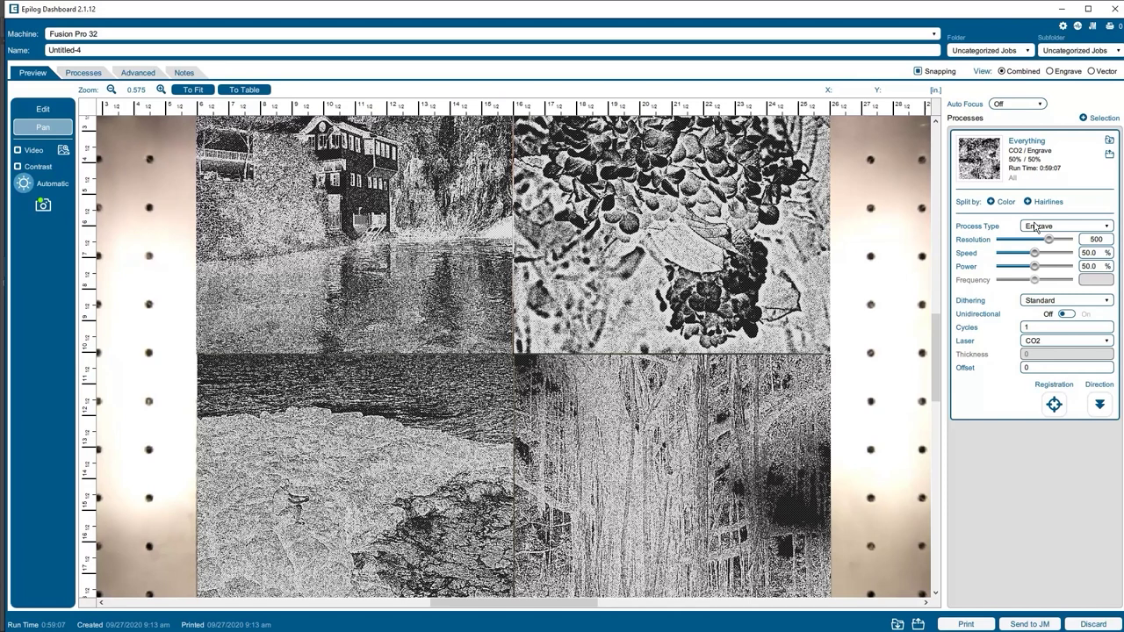
Set the engraving process to 300 resolution, 100% speed and 60% power with Stucki dithering.
{"action": "left_click_drag", "start_coordinate": [1048, 242], "coordinate": [1068, 252]}
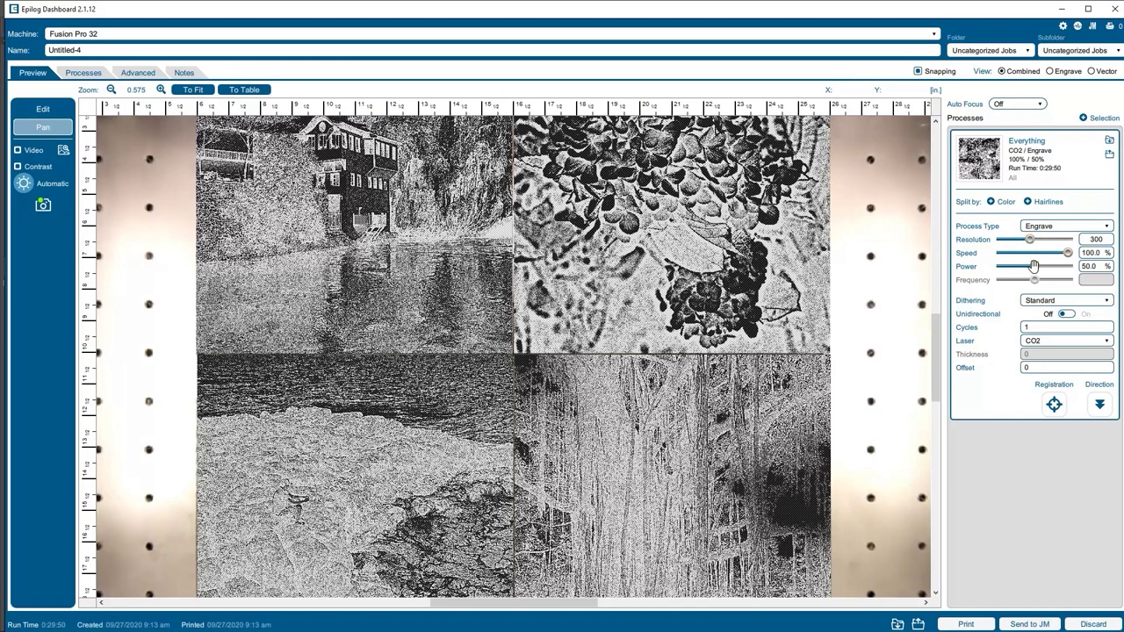
{"action": "left_click", "coordinate": [1057, 303]}
{"action": "left_click", "coordinate": [1044, 397]}
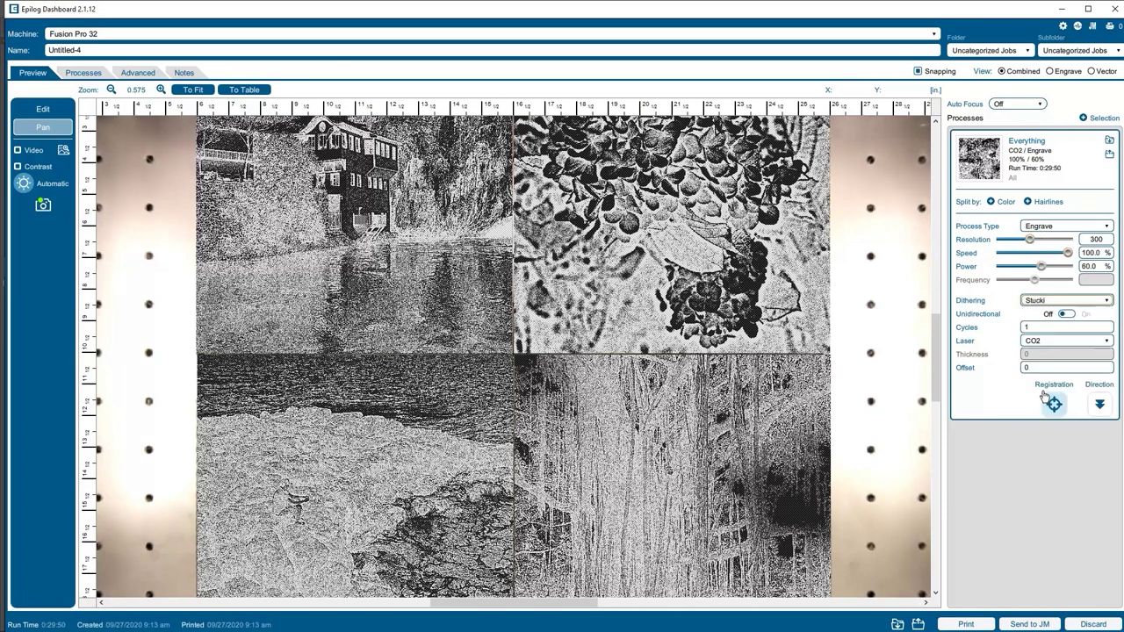
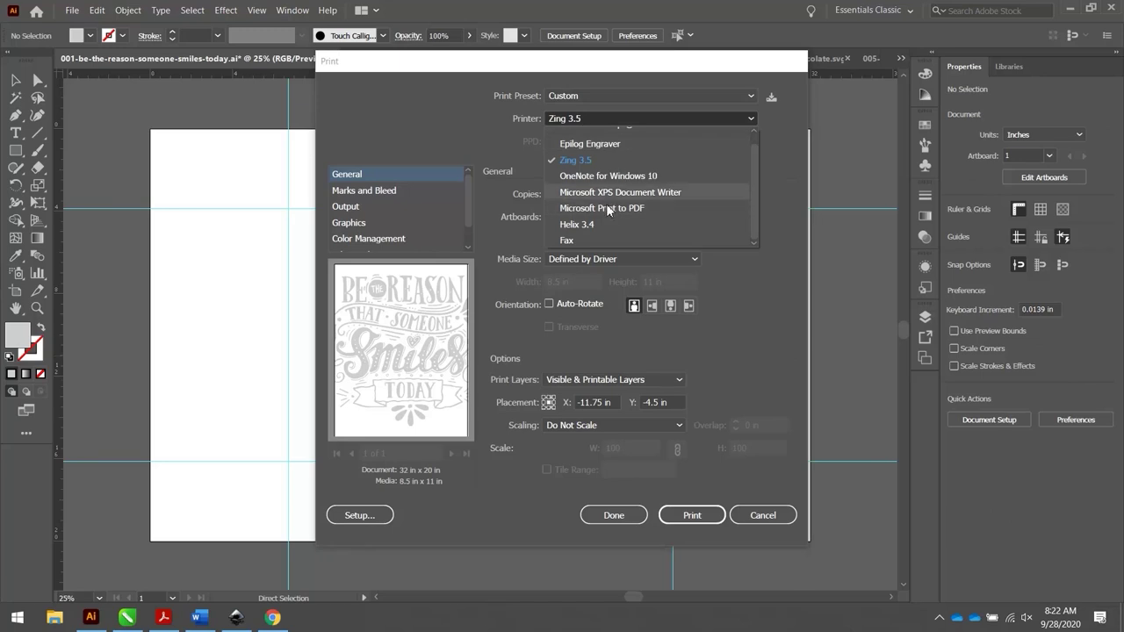
In Illustrator, set the be-the-reason design's print job to the Epilog Engraver with a custom media size of 32 x 20 in.
{"action": "left_click", "coordinate": [602, 144]}
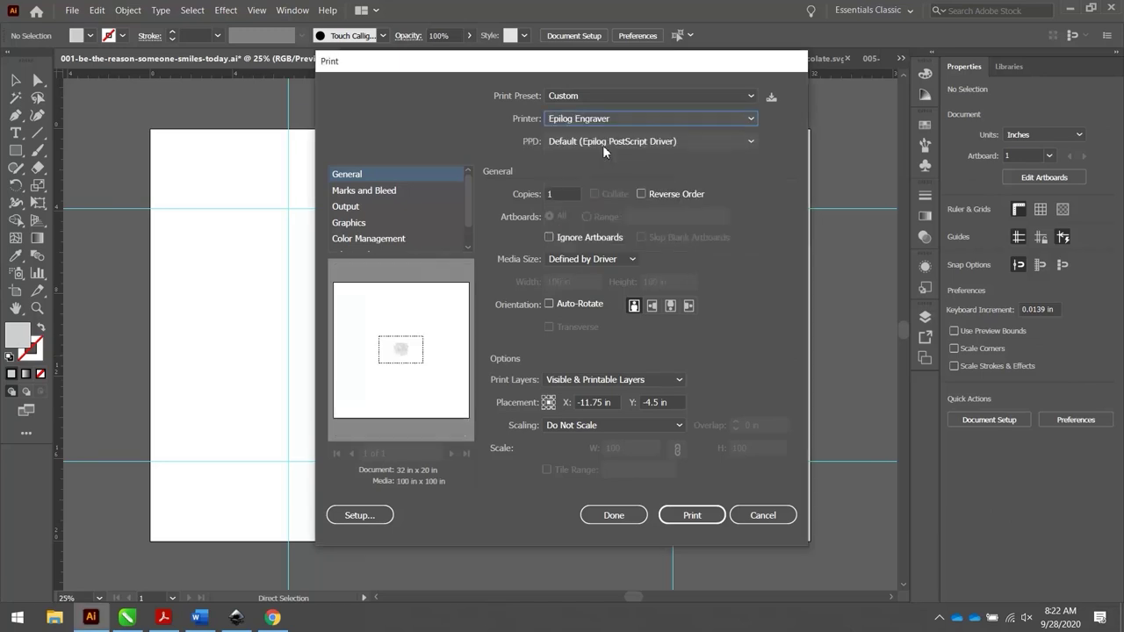
{"action": "left_click", "coordinate": [581, 259]}
{"action": "left_click", "coordinate": [571, 298]}
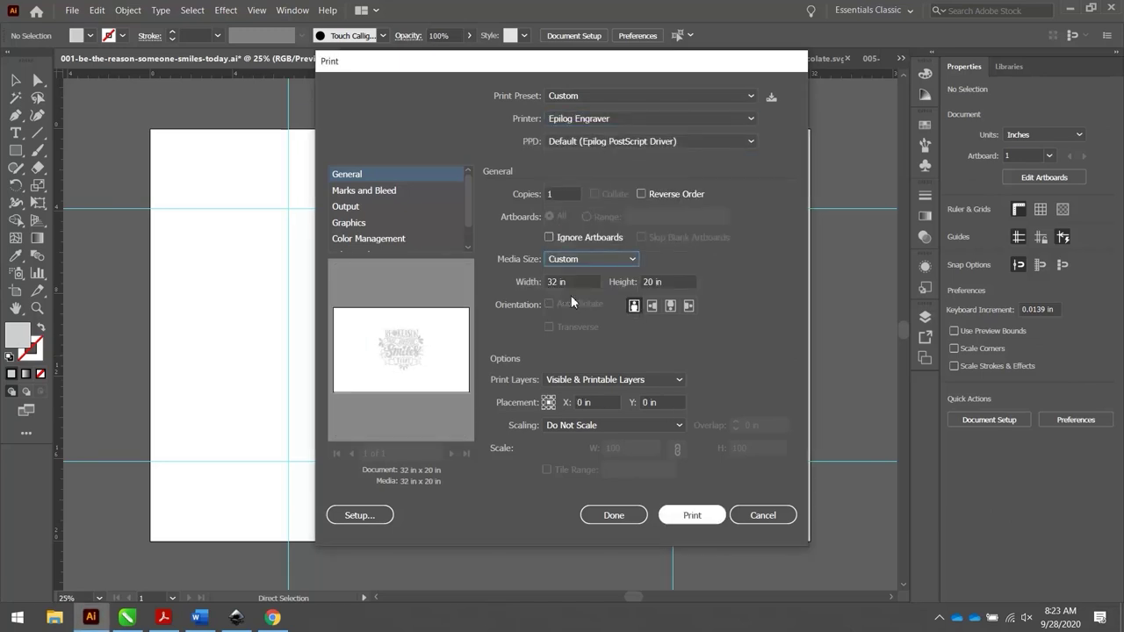
Send the be-the-reason design to Epilog Dashboard and check its placement on the board in the camera preview.
{"action": "left_click", "coordinate": [697, 514]}
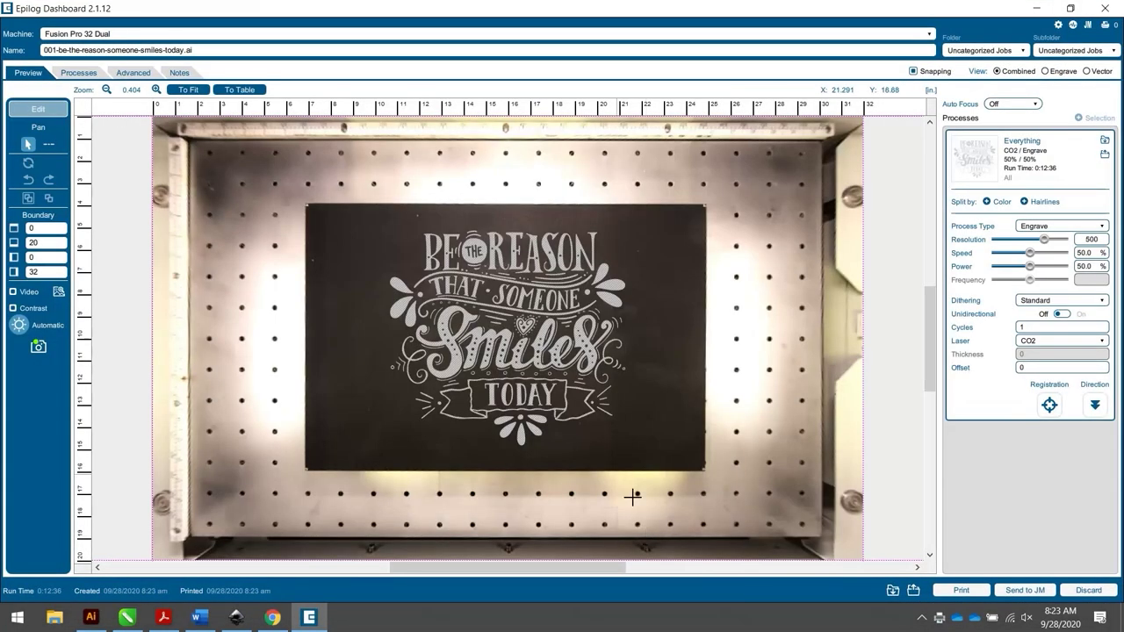
{"action": "left_click", "coordinate": [554, 408]}
{"action": "left_click", "coordinate": [796, 357]}
{"action": "left_click", "coordinate": [591, 372]}
Set the be-the-reason engraving process to 100% speed and 30% power, and print the job to the laser.
{"action": "left_click_drag", "start_coordinate": [1031, 253], "coordinate": [1064, 253]}
{"action": "left_click_drag", "start_coordinate": [1031, 266], "coordinate": [1017, 266]}
{"action": "left_click", "coordinate": [1044, 301]}
{"action": "left_click", "coordinate": [1042, 396]}
{"action": "left_click", "coordinate": [1095, 405]}
{"action": "left_click", "coordinate": [960, 590]}
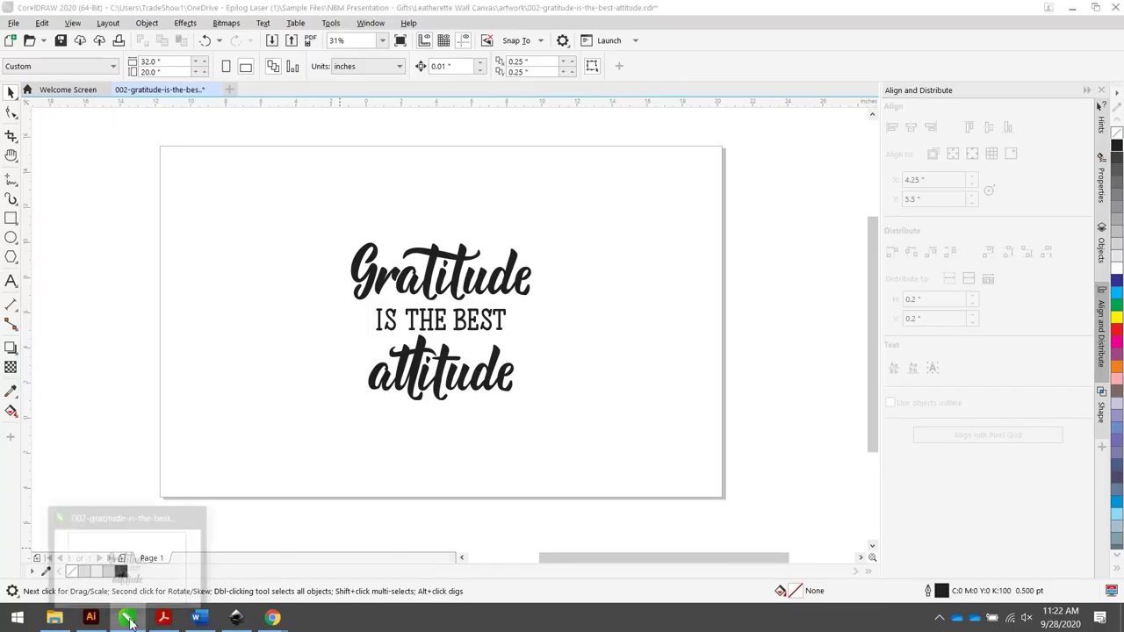
Print the gratitude design from CorelDRAW to Epilog Dashboard and load the Letherette Products engraving setting for it.
{"action": "left_click", "coordinate": [129, 622]}
{"action": "left_click", "coordinate": [515, 478]}
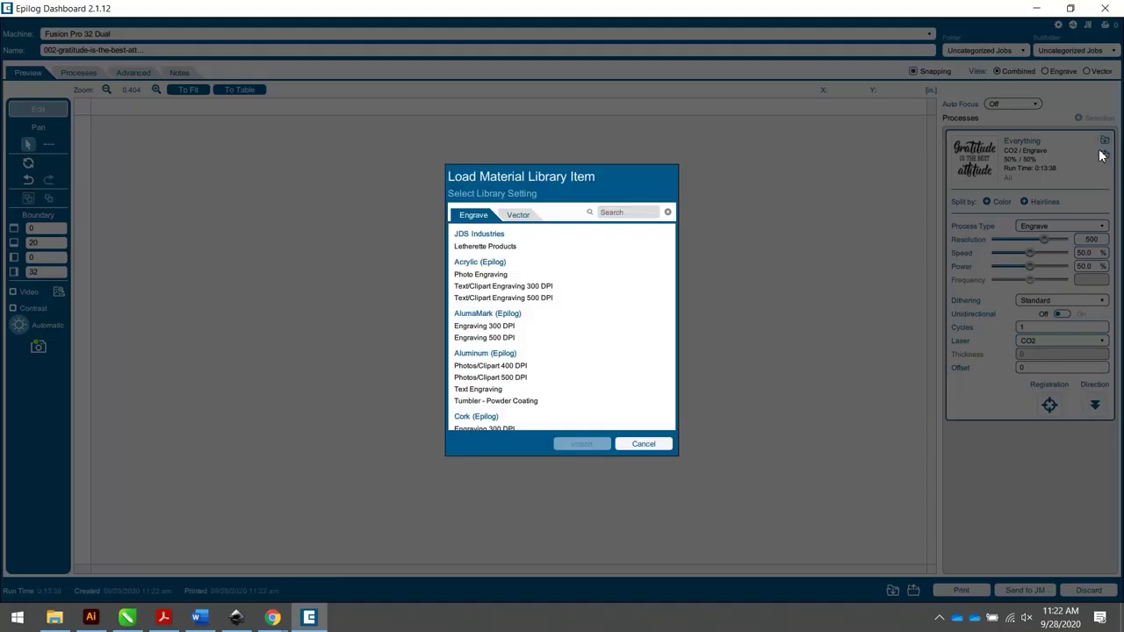
{"action": "left_click", "coordinate": [527, 246]}
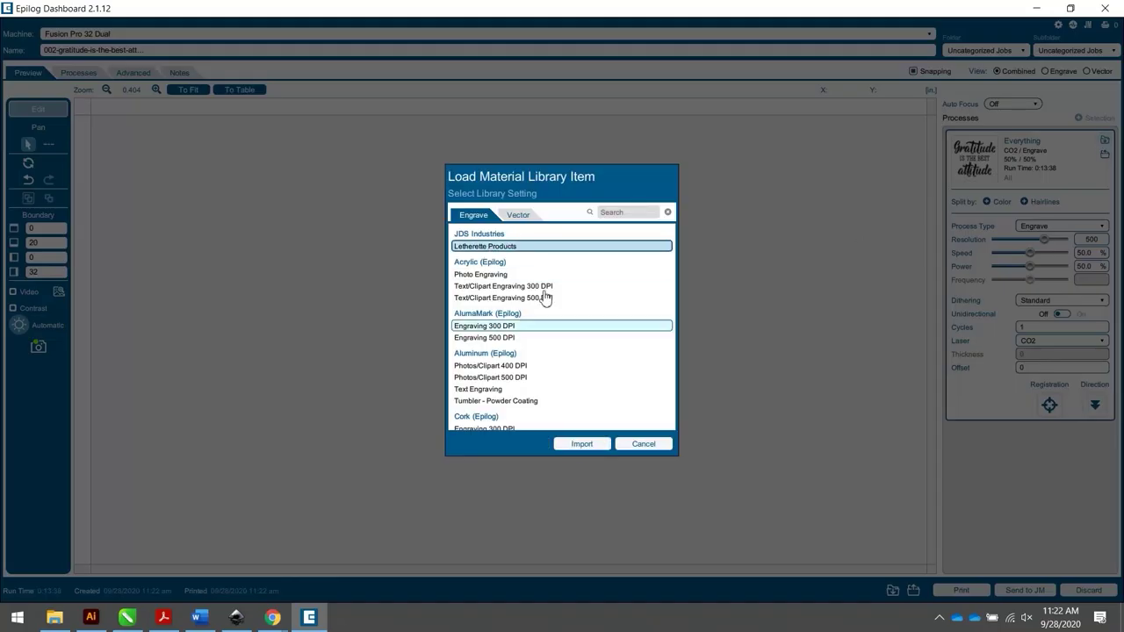
{"action": "left_click", "coordinate": [582, 445]}
{"action": "left_click", "coordinate": [1063, 300]}
{"action": "left_click", "coordinate": [1089, 402]}
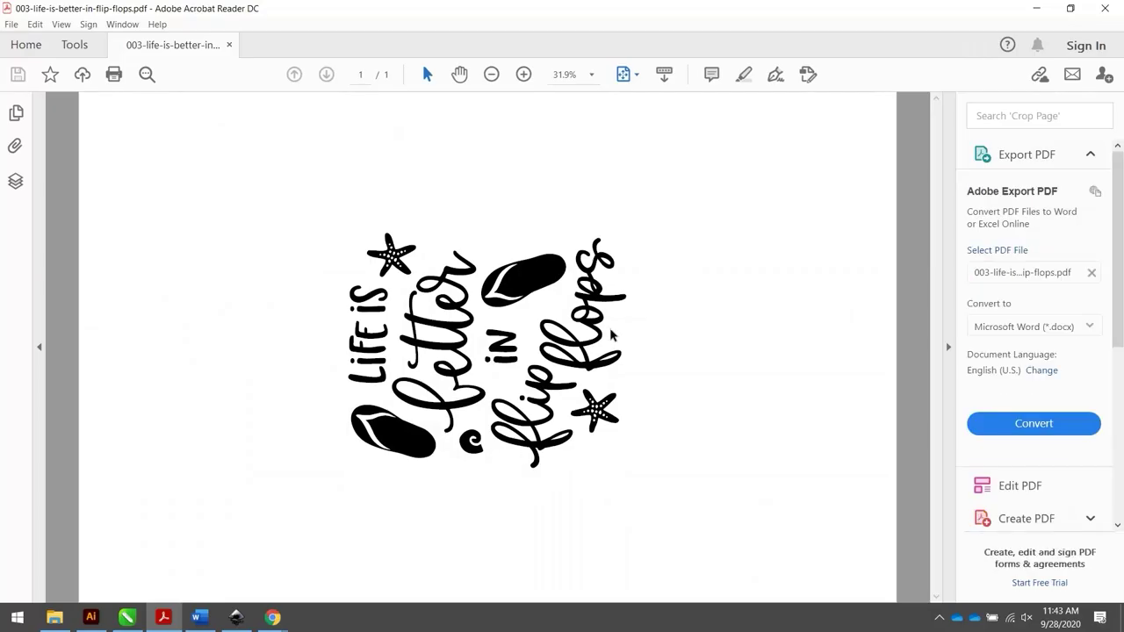
In Acrobat Reader, choose the Epilog Engraver as the printer for the life-is-better-in-flip-flops PDF.
{"action": "key", "text": "ctrl+p"}
{"action": "left_click", "coordinate": [398, 134]}
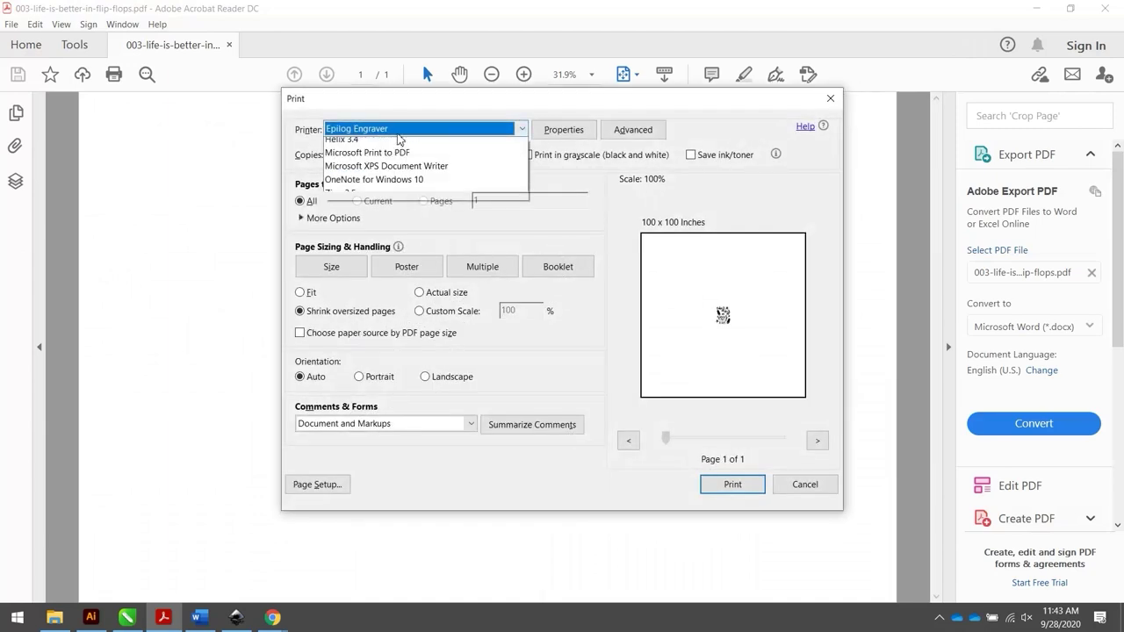
{"action": "left_click", "coordinate": [373, 146]}
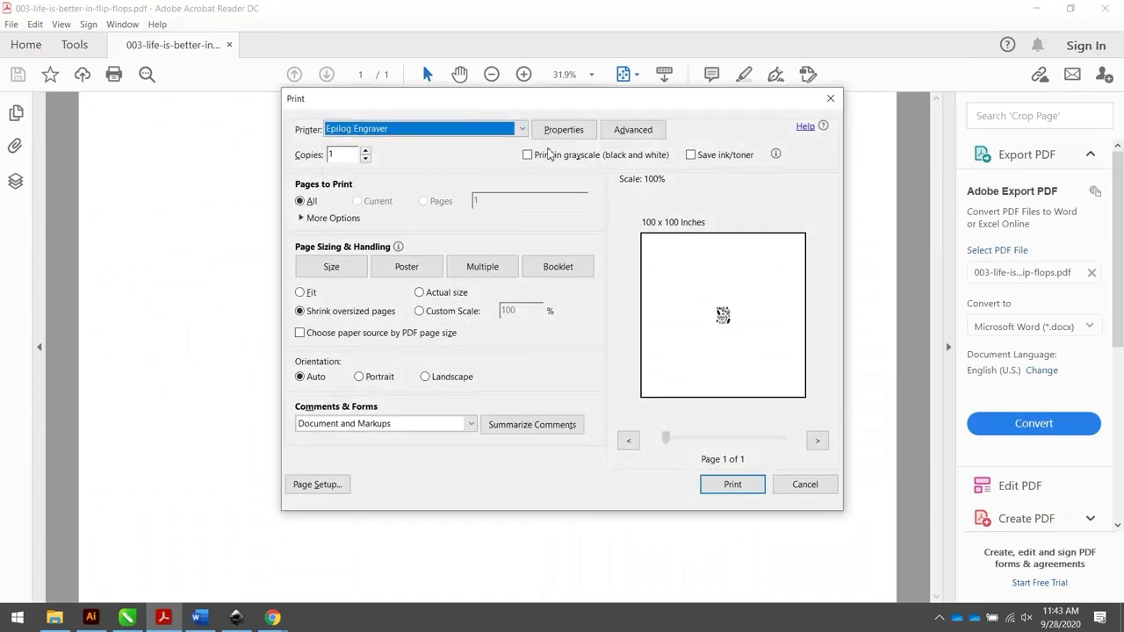
Set the Epilog Engraver's paper size to a PostScript custom page of 32 x 20 inches.
{"action": "left_click", "coordinate": [564, 130]}
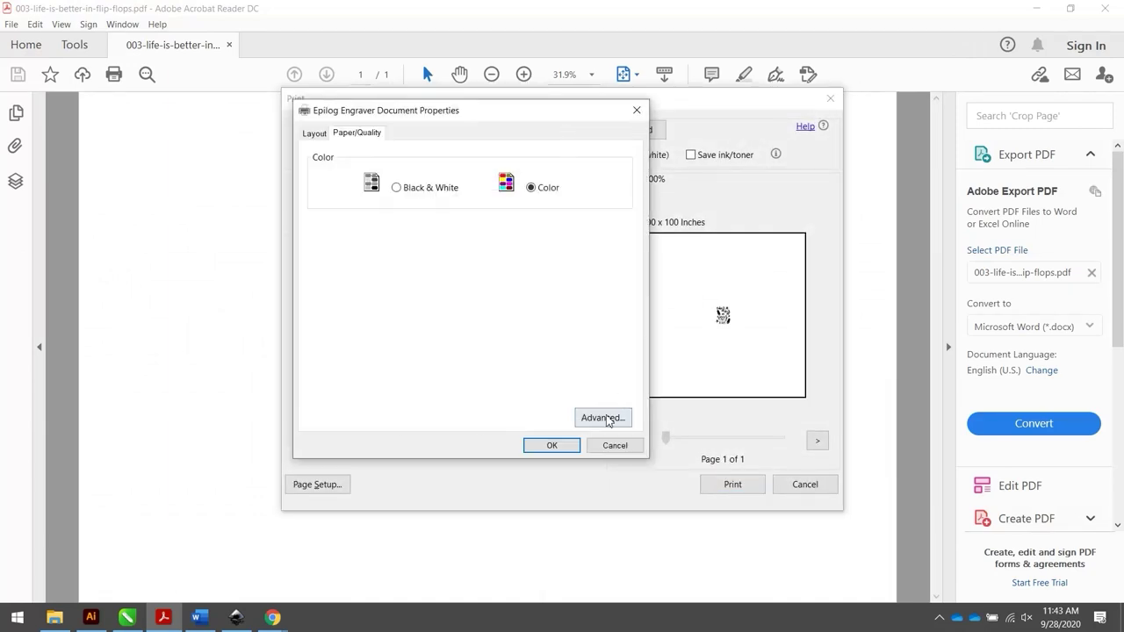
{"action": "left_click", "coordinate": [602, 418]}
{"action": "left_click", "coordinate": [474, 206]}
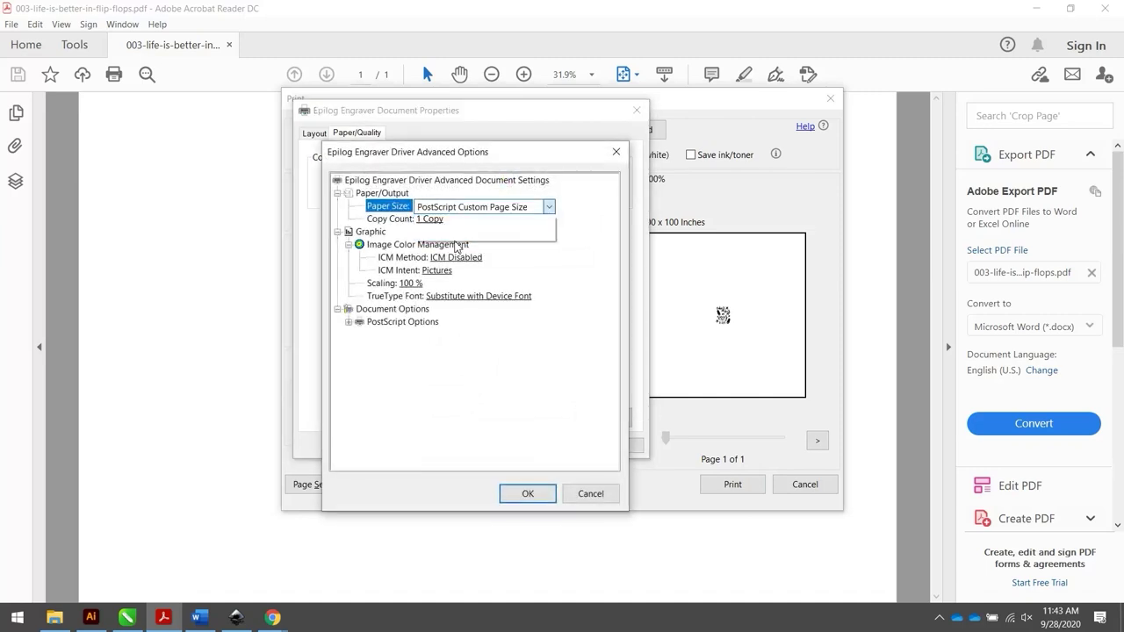
{"action": "left_click", "coordinate": [456, 234]}
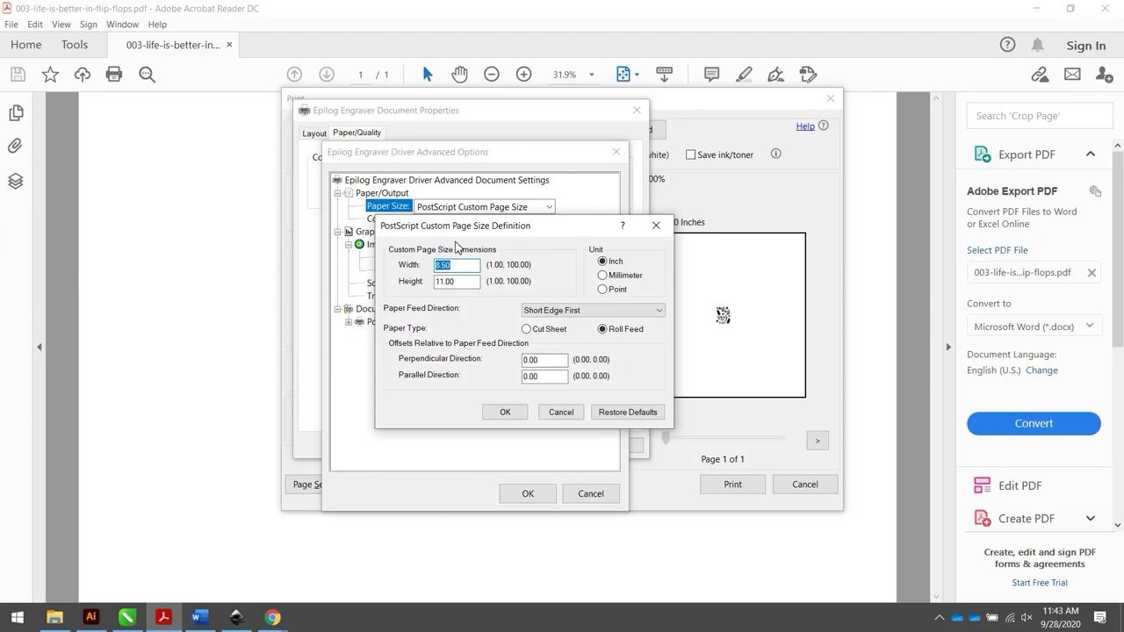
{"action": "key", "text": "Tab"}
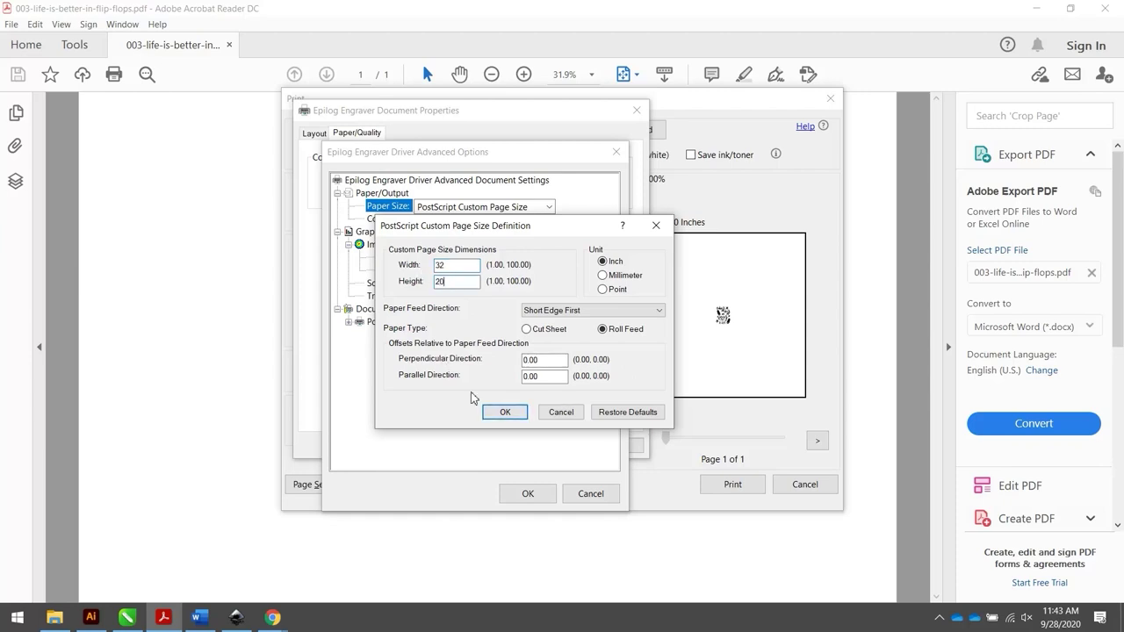
{"action": "left_click", "coordinate": [502, 413]}
{"action": "left_click", "coordinate": [620, 375]}
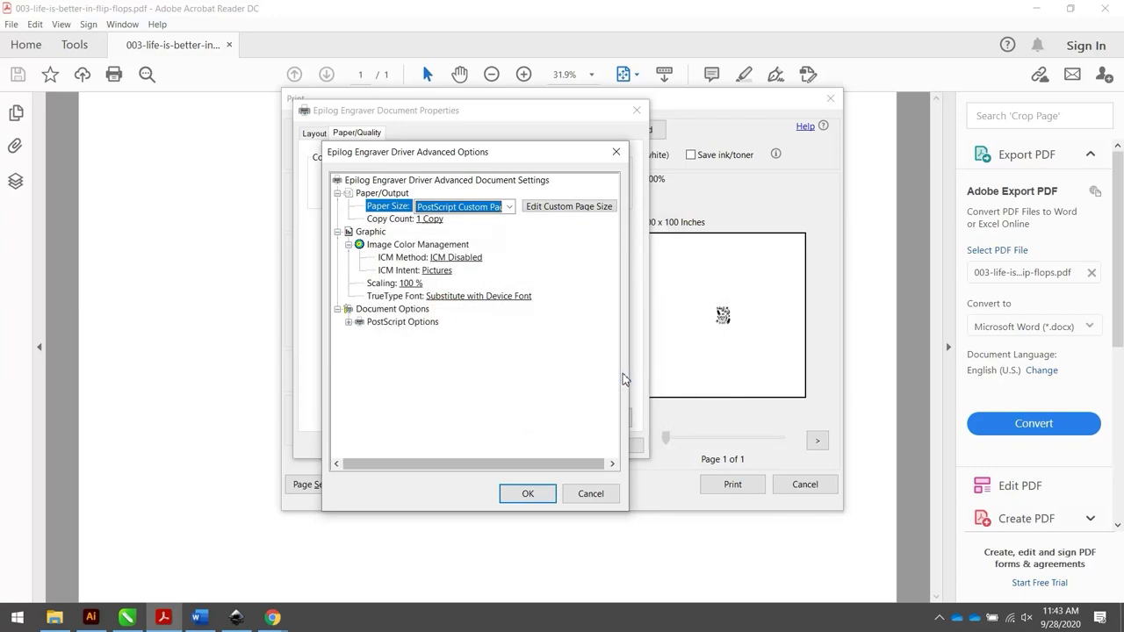
{"action": "left_click", "coordinate": [527, 493]}
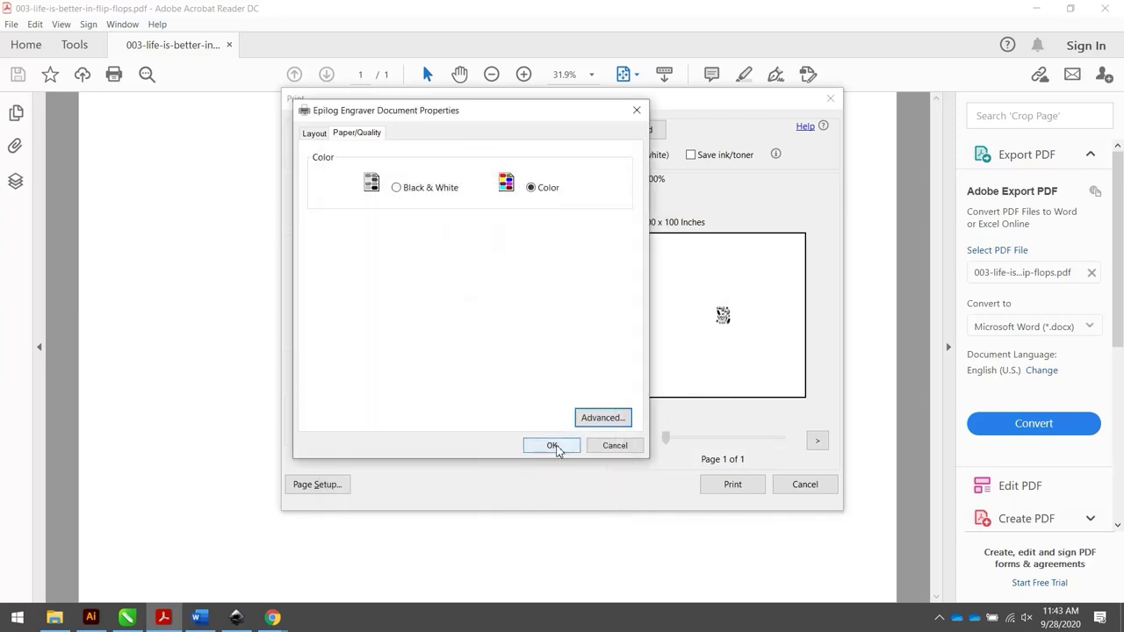
{"action": "left_click", "coordinate": [556, 445]}
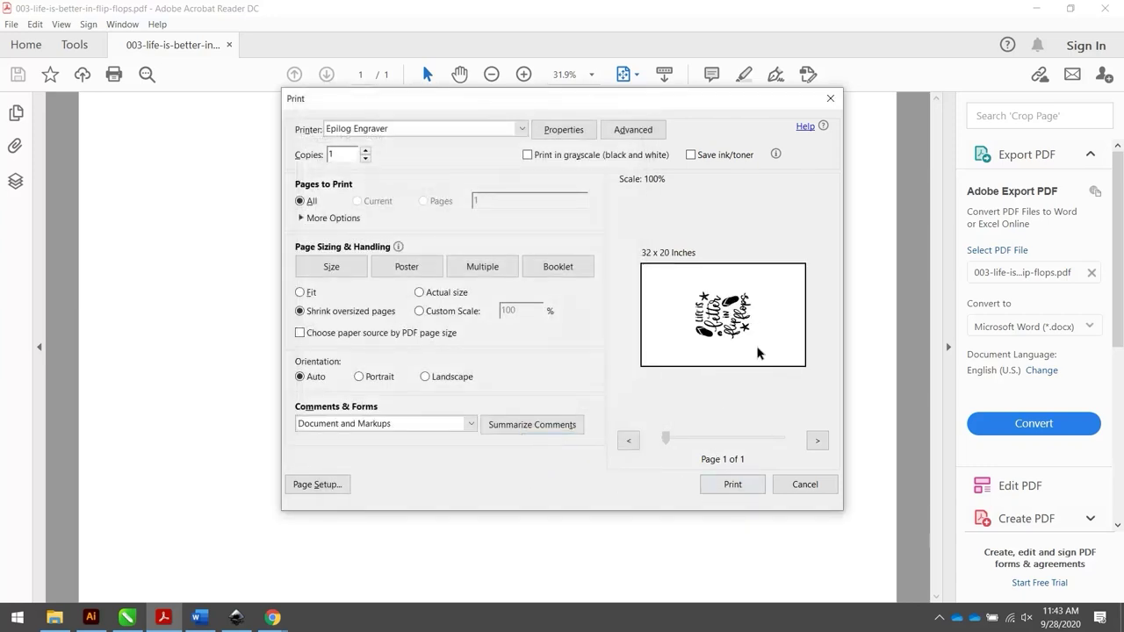
Send the flip-flops design to Epilog Dashboard and load the Letherette Products engraving setting for it.
{"action": "left_click", "coordinate": [733, 485]}
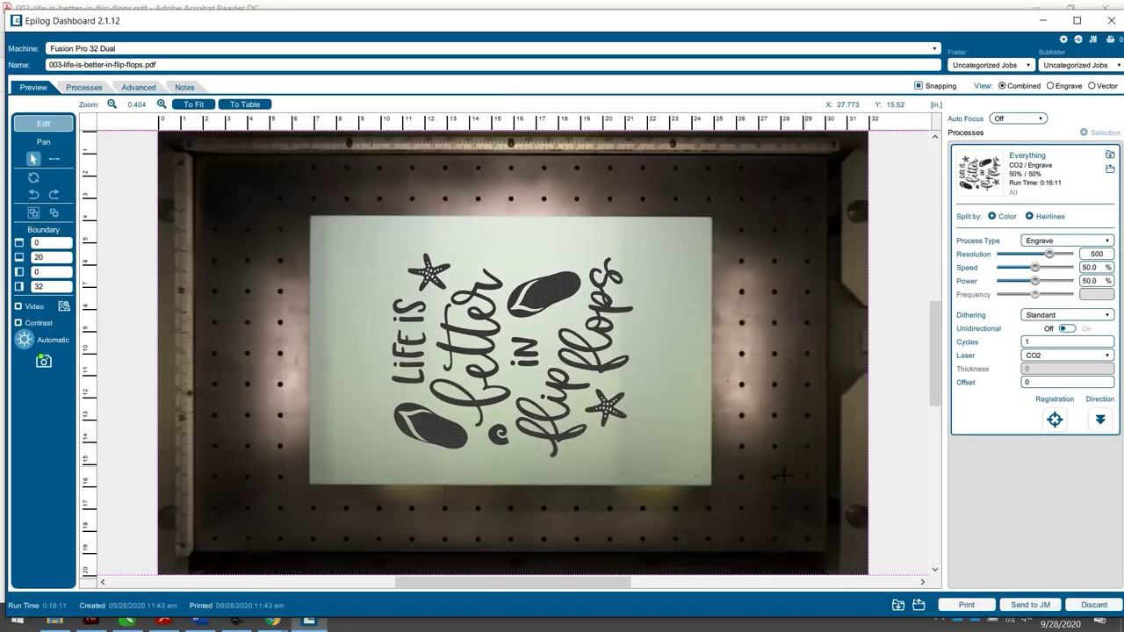
{"action": "left_click", "coordinate": [1110, 168]}
{"action": "left_click", "coordinate": [474, 263]}
{"action": "left_click", "coordinate": [595, 458]}
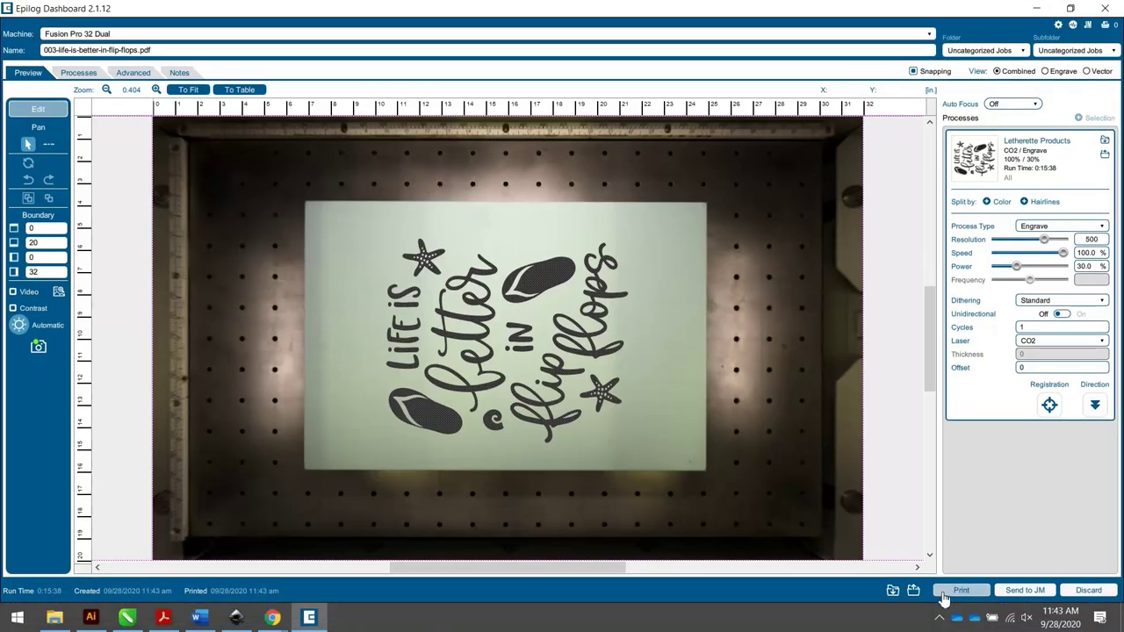
{"action": "left_click", "coordinate": [1067, 315]}
{"action": "left_click", "coordinate": [1059, 410]}
{"action": "left_click", "coordinate": [1101, 420]}
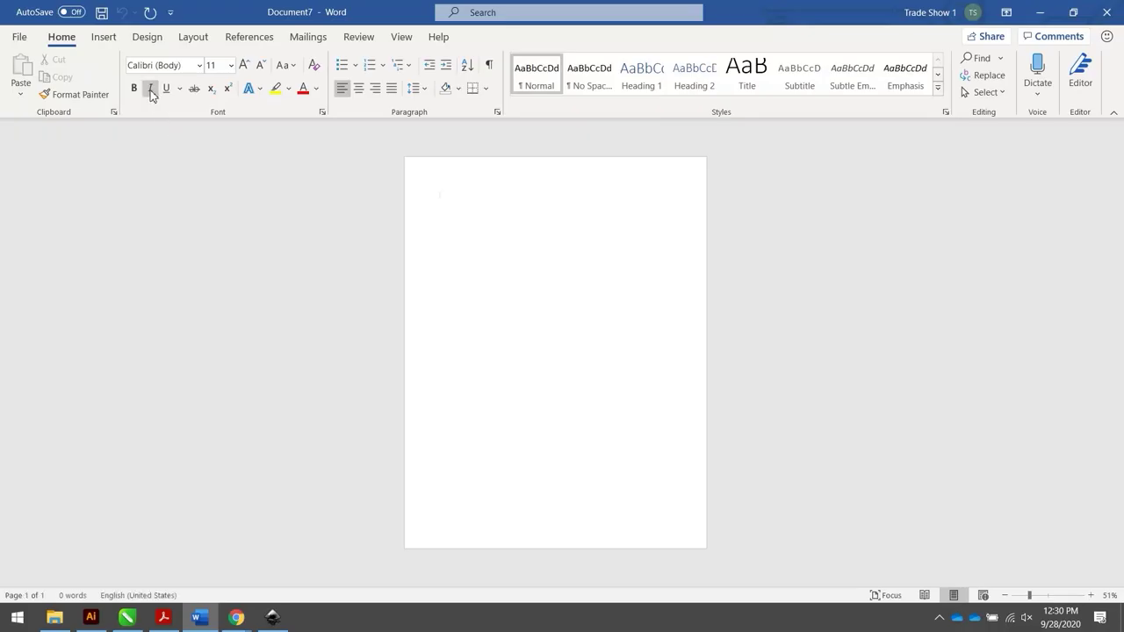
In Word, try to set the blank document's custom paper size to 32 x 20 in.
{"action": "left_click", "coordinate": [194, 37]}
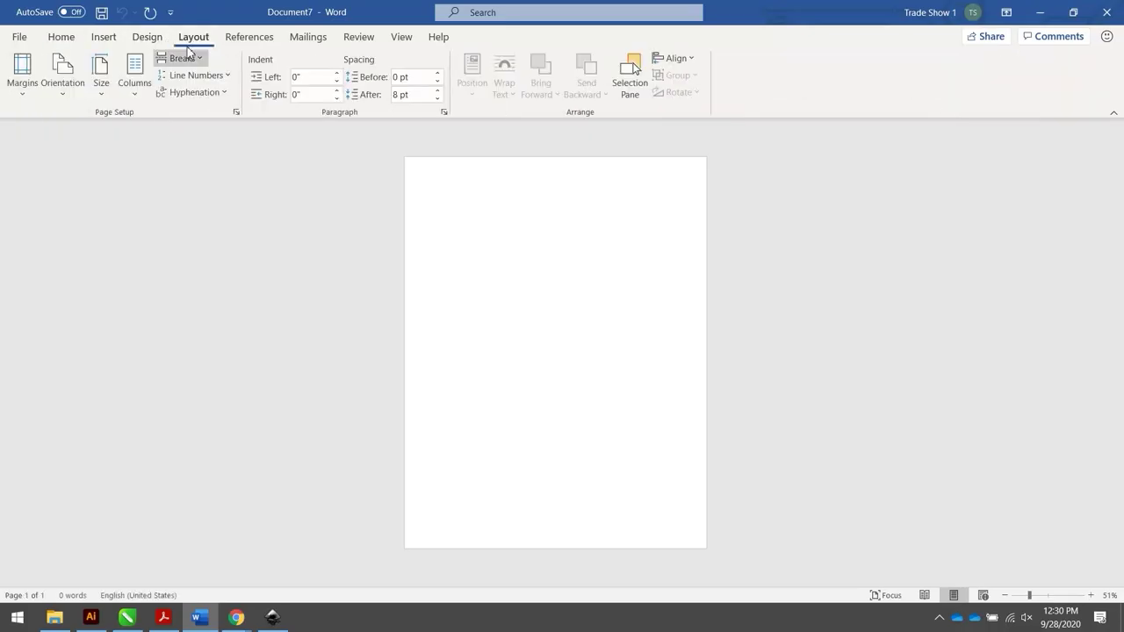
{"action": "left_click", "coordinate": [101, 71]}
{"action": "left_click", "coordinate": [163, 152]}
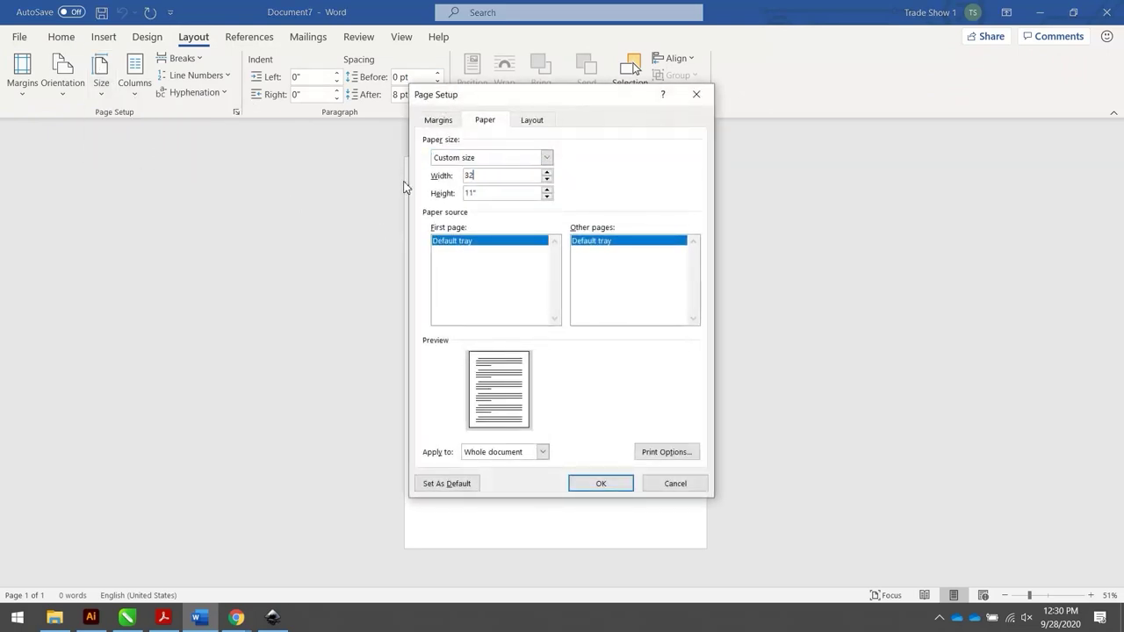
{"action": "key", "text": "Tab"}
{"action": "type", "text": "2"}
{"action": "left_click", "coordinate": [597, 485]}
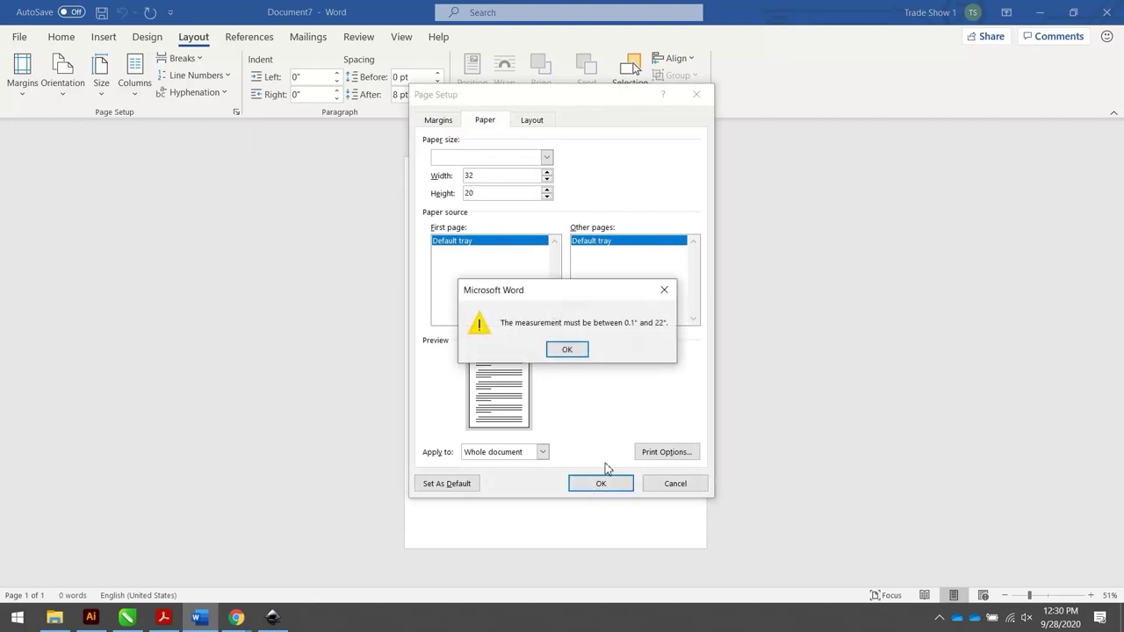
{"action": "left_click", "coordinate": [586, 354]}
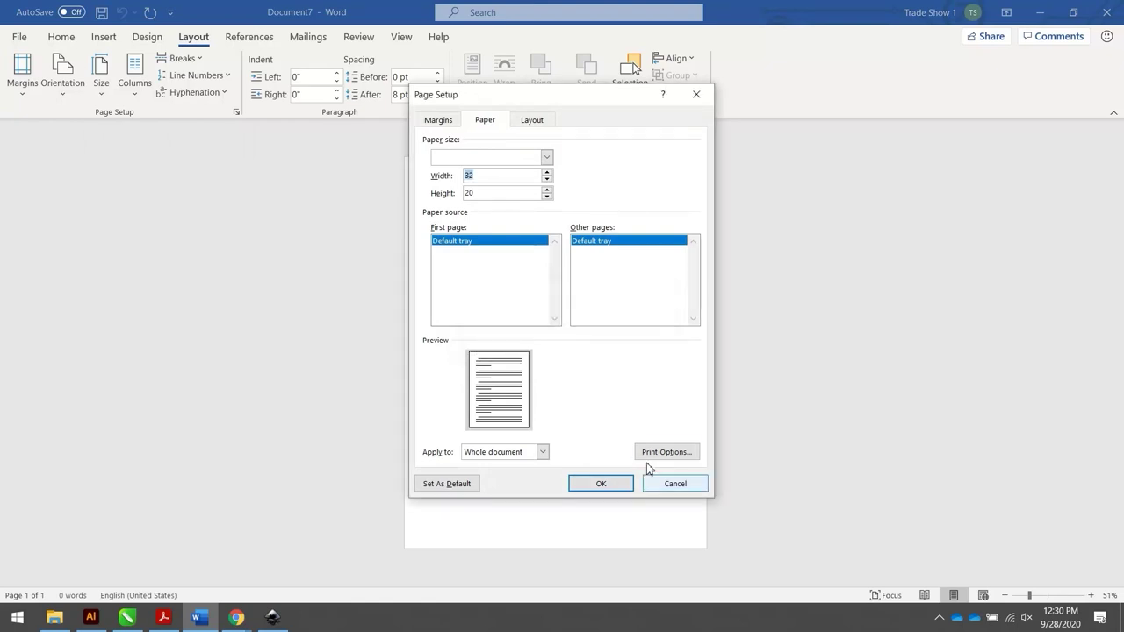
Set the document's custom paper size to 18.25 in wide and 12.25 in high.
{"action": "left_click", "coordinate": [494, 176]}
{"action": "left_click_drag", "start_coordinate": [493, 175], "coordinate": [427, 193]}
{"action": "type", "text": "1"}
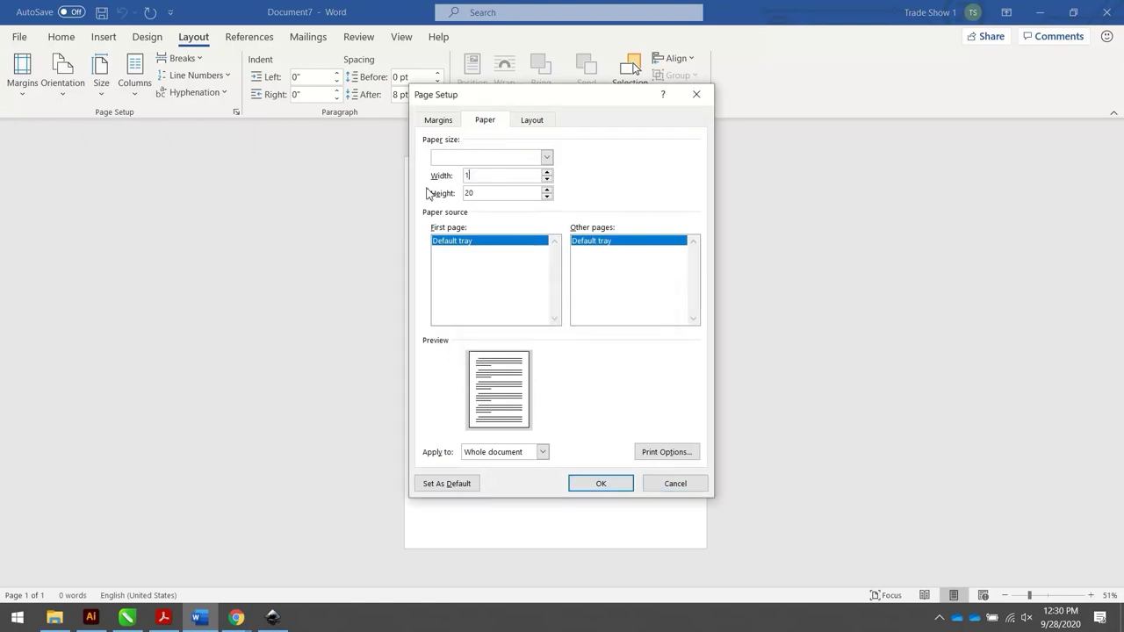
{"action": "type", "text": "8.25"}
{"action": "key", "text": "Tab"}
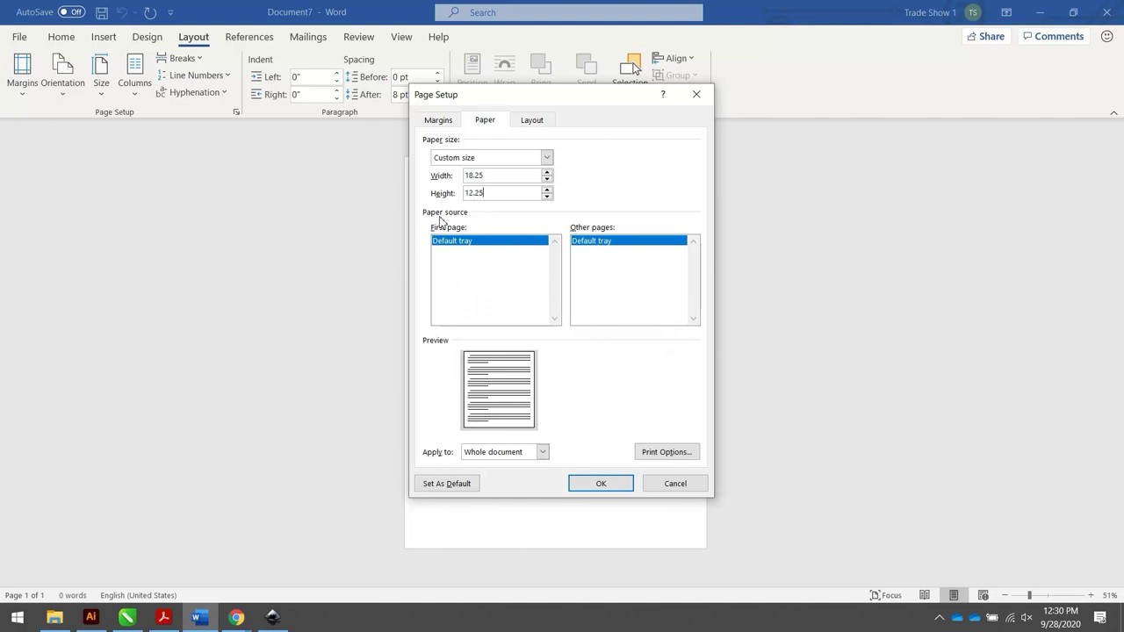
{"action": "left_click", "coordinate": [597, 481]}
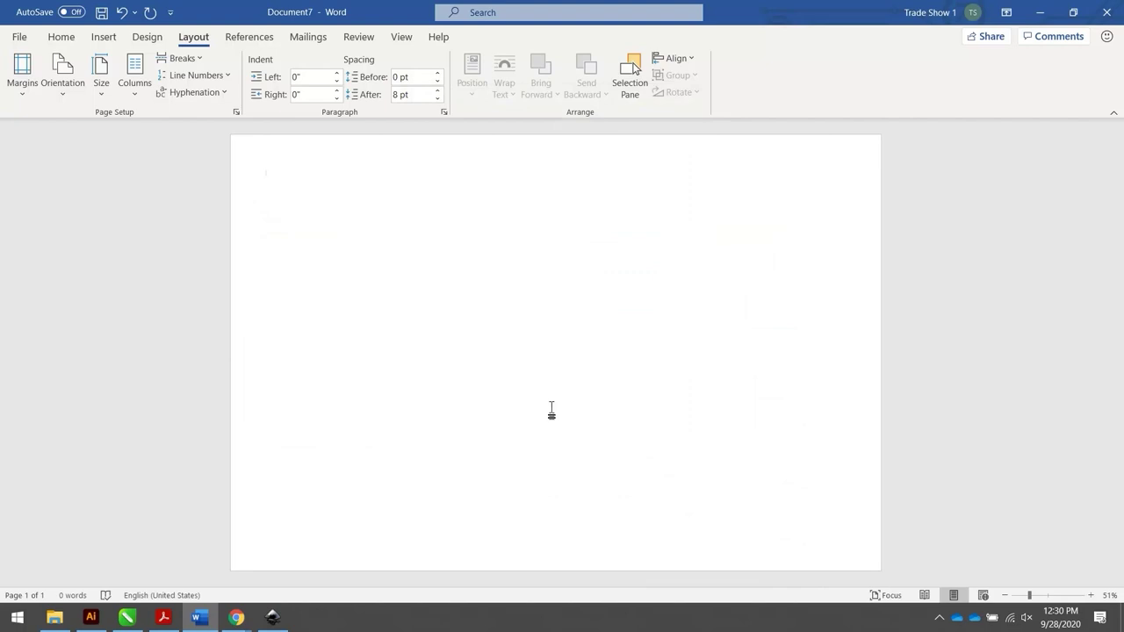
Set the document's custom page margins to 0.
{"action": "left_click", "coordinate": [25, 78]}
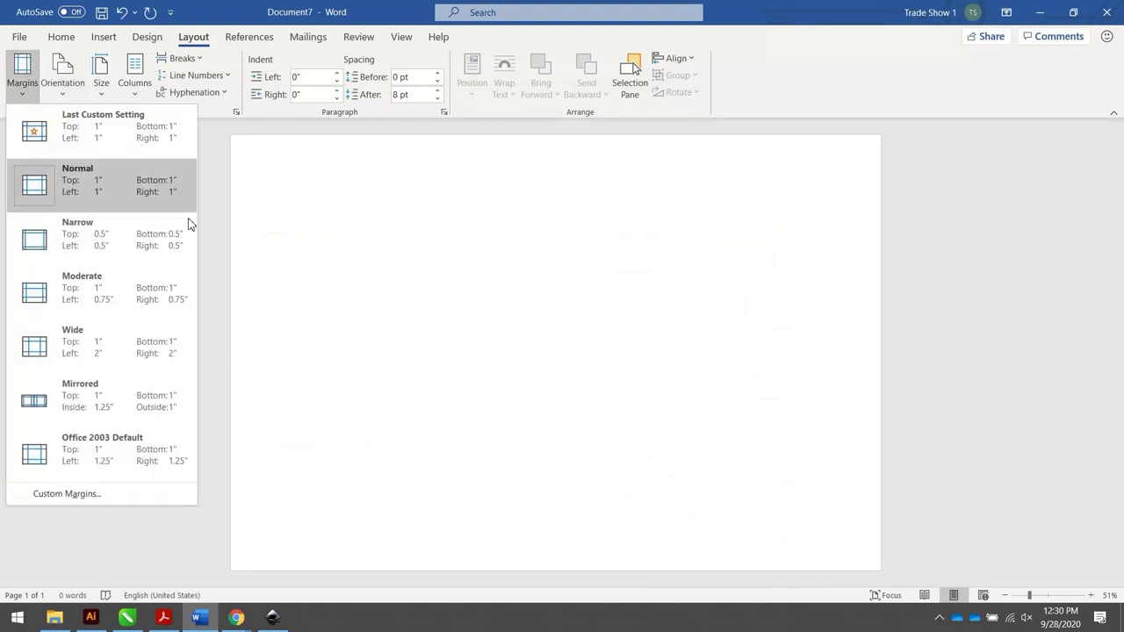
{"action": "left_click", "coordinate": [77, 494]}
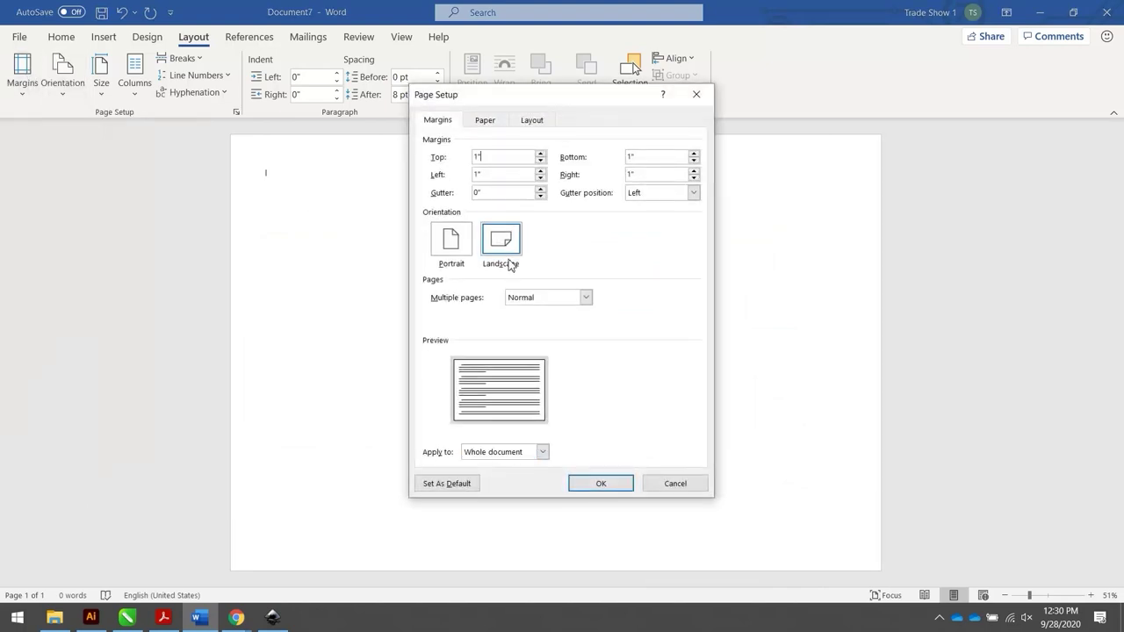
{"action": "type", "text": "0"}
{"action": "key", "text": "Tab"}
{"action": "type", "text": "0"}
{"action": "key", "text": "Tab"}
{"action": "type", "text": "0"}
{"action": "key", "text": "Tab"}
{"action": "key", "text": "Return"}
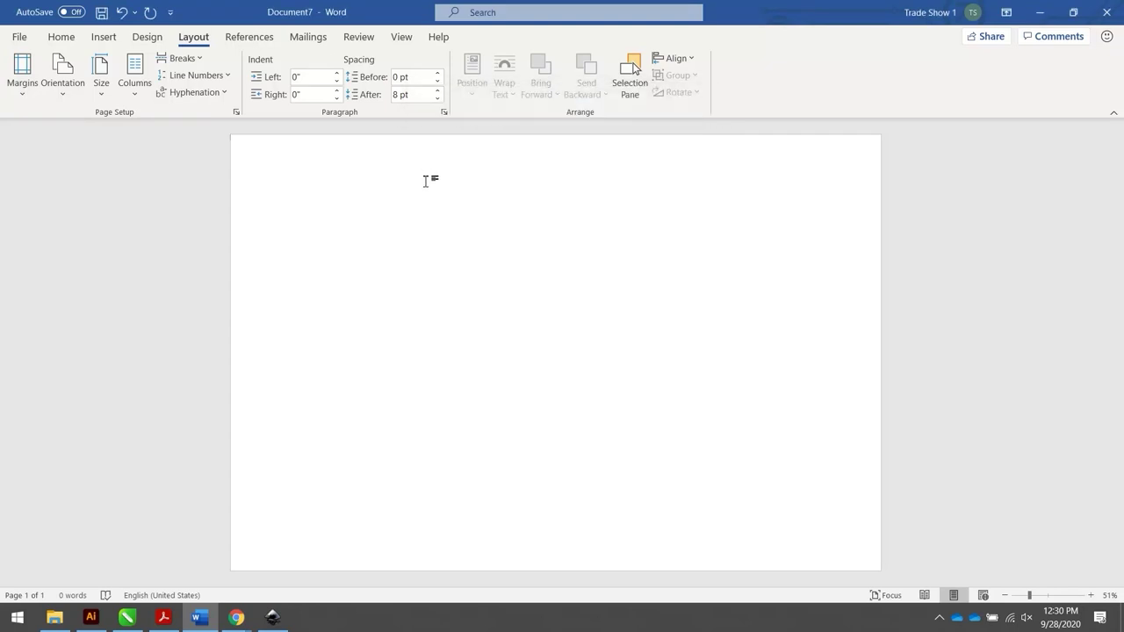
Insert the picture 004-keep-calm-and-get-a-hot-chocolate from the artwork's SVG folder.
{"action": "left_click", "coordinate": [103, 37]}
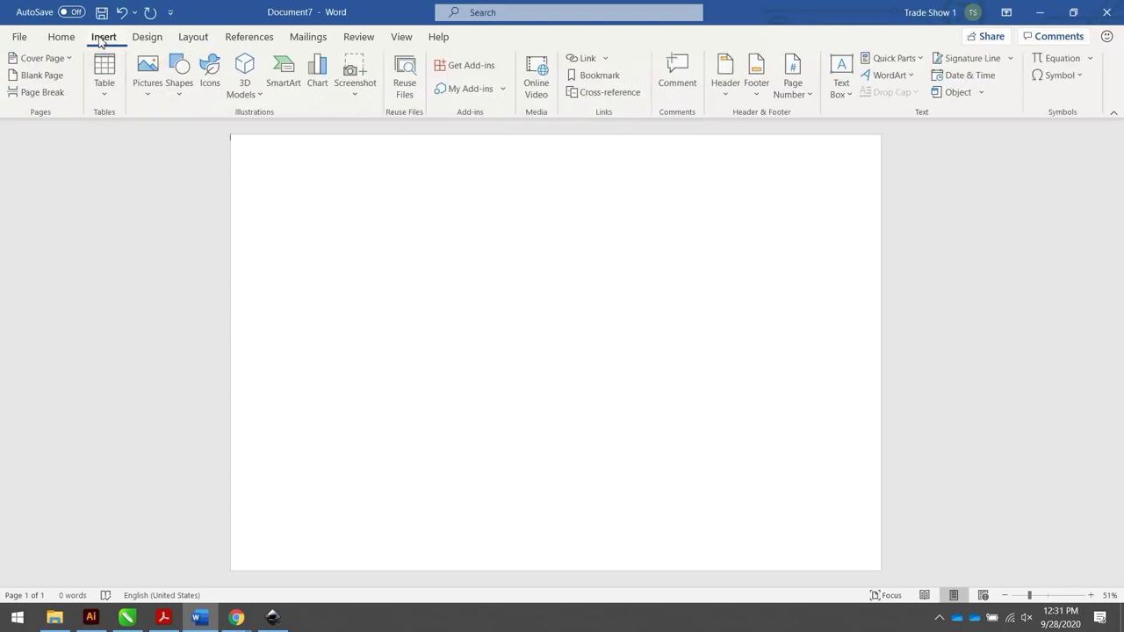
{"action": "left_click", "coordinate": [136, 72]}
{"action": "left_click", "coordinate": [194, 132]}
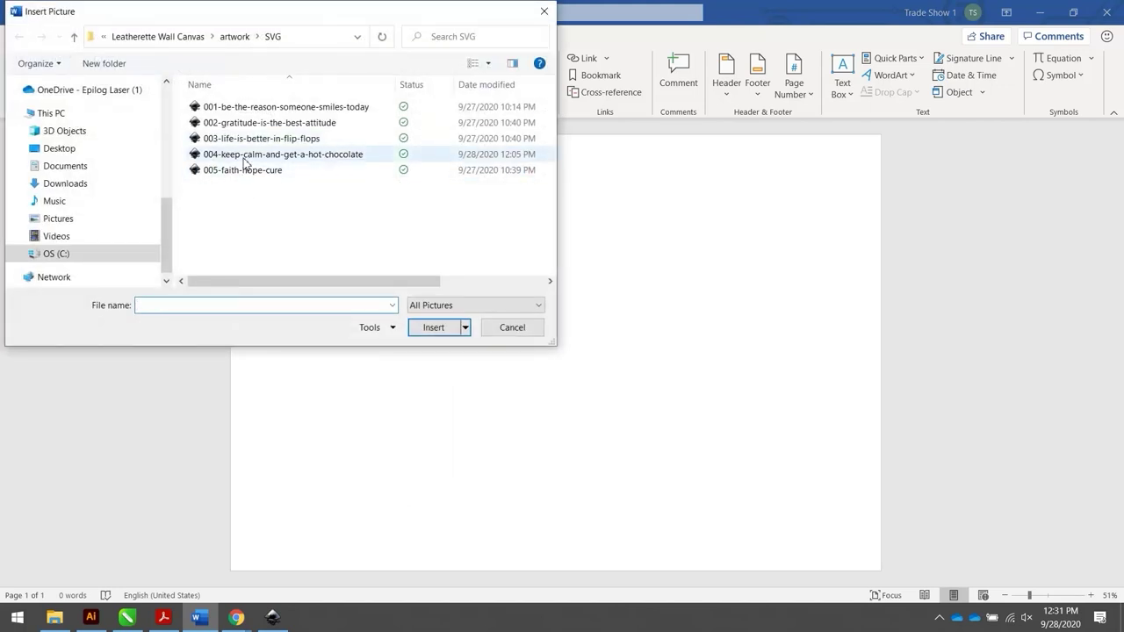
{"action": "left_click", "coordinate": [245, 162]}
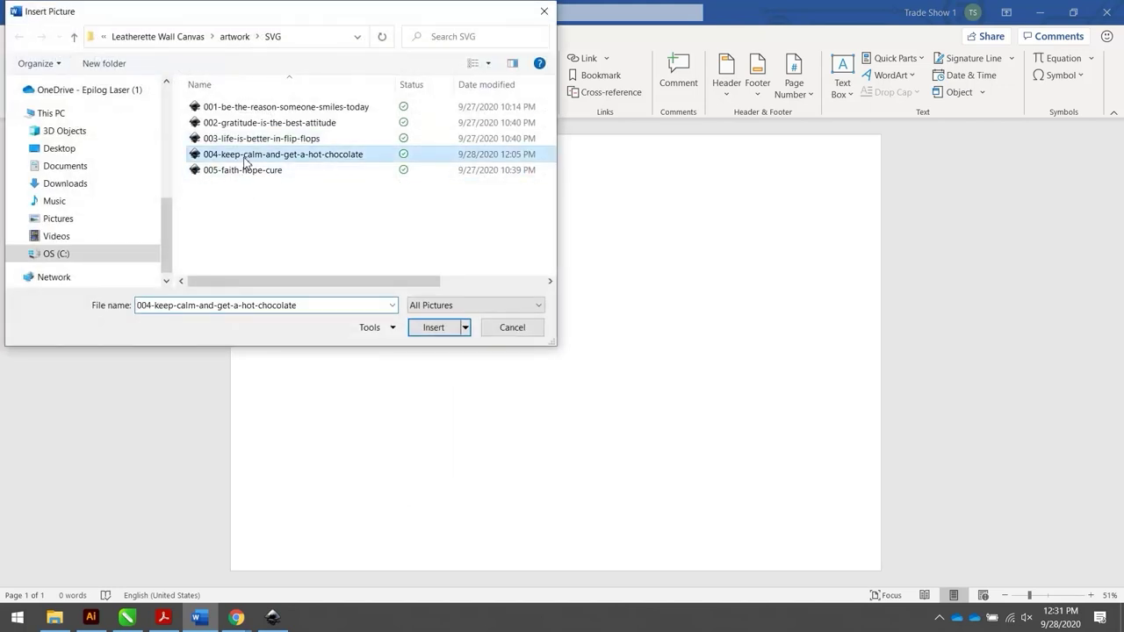
{"action": "left_click", "coordinate": [299, 138]}
{"action": "left_click", "coordinate": [298, 156]}
{"action": "left_click", "coordinate": [430, 328]}
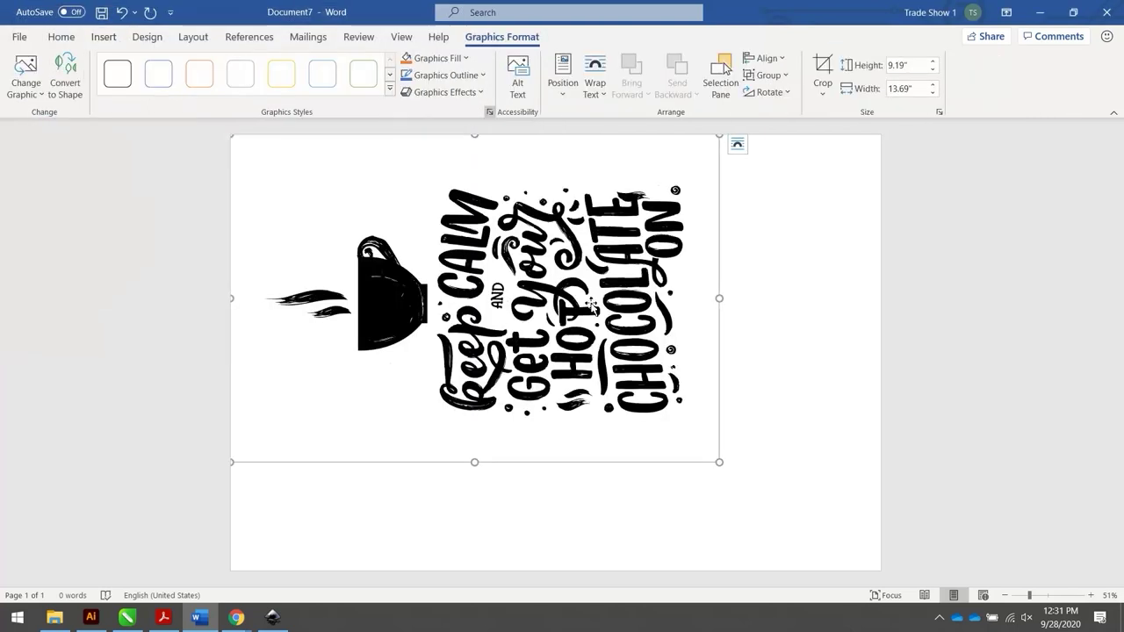
Centre the hot chocolate picture on the page with text wrapping and set its absolute height to 12.25 in, keeping the aspect ratio locked.
{"action": "left_click", "coordinate": [569, 92]}
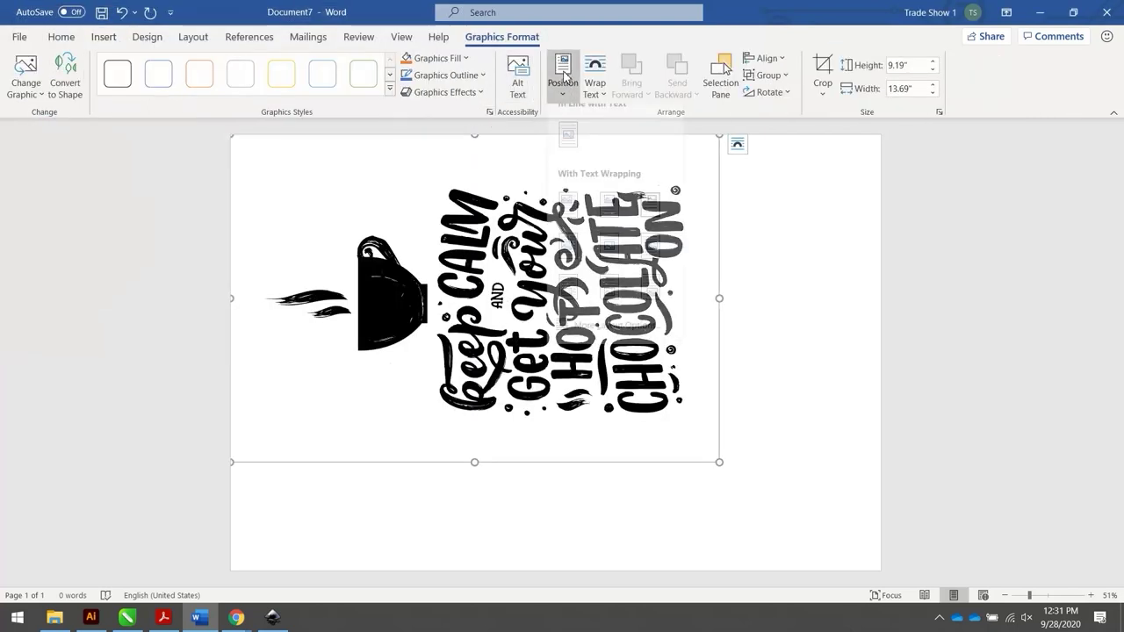
{"action": "left_click", "coordinate": [611, 262]}
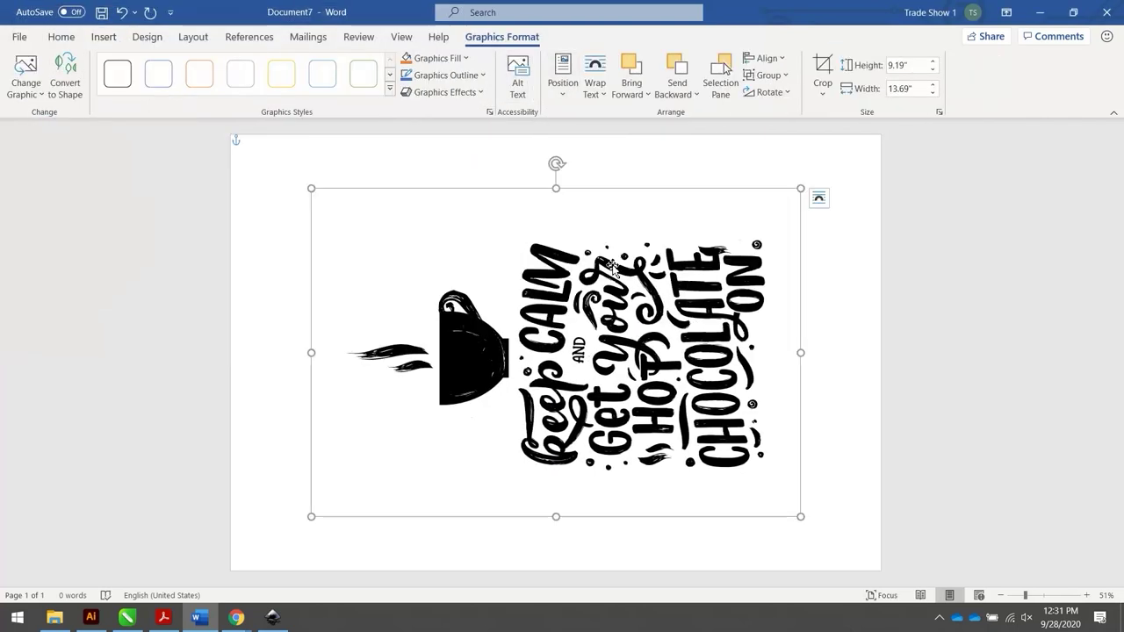
{"action": "right_click", "coordinate": [610, 264]}
{"action": "left_click", "coordinate": [638, 567]}
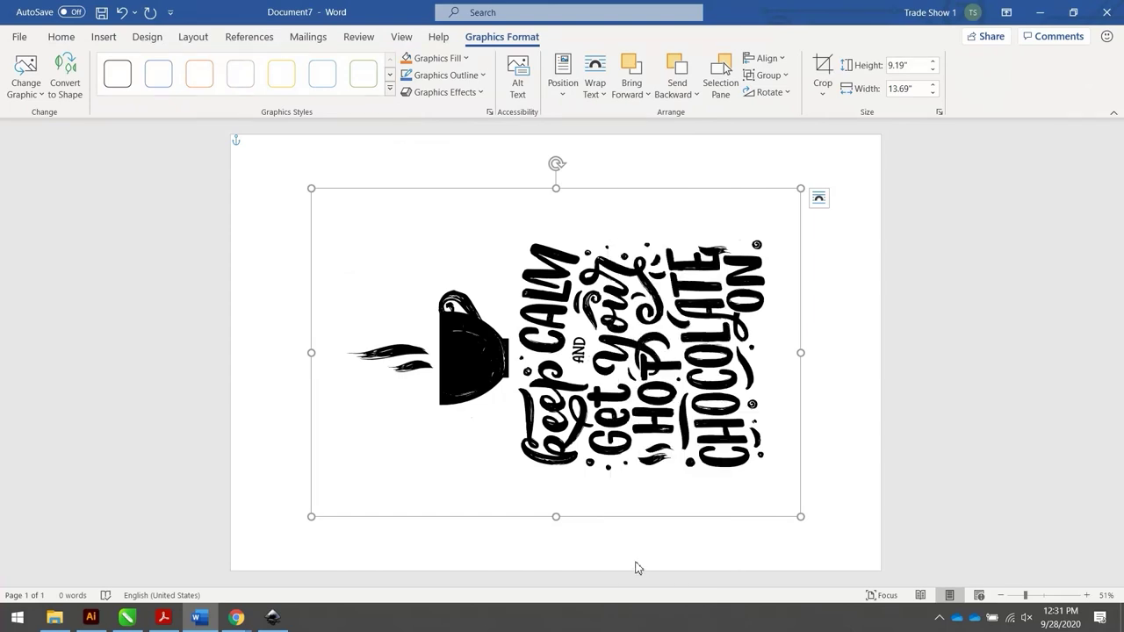
{"action": "left_click_drag", "start_coordinate": [489, 188], "coordinate": [444, 195]}
{"action": "type", "text": "12.25"}
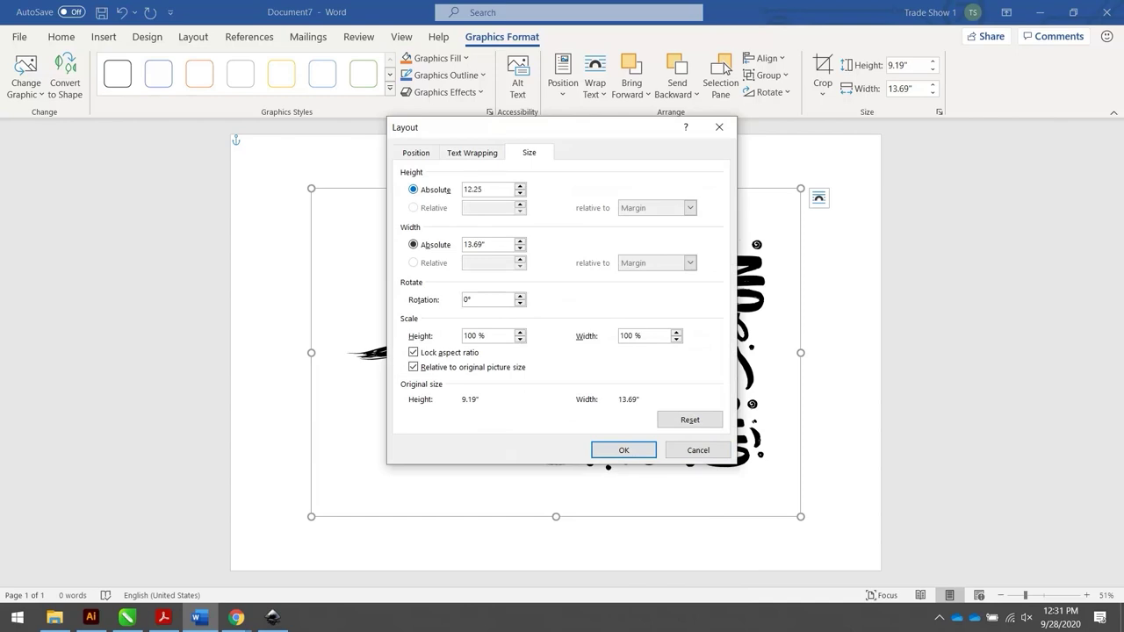
{"action": "key", "text": "Tab"}
{"action": "left_click", "coordinate": [622, 450]}
Print the Word document to the Epilog Engraver with a PostScript custom page size of 18.25 x 12.25 in.
{"action": "key", "text": "ctrl+p"}
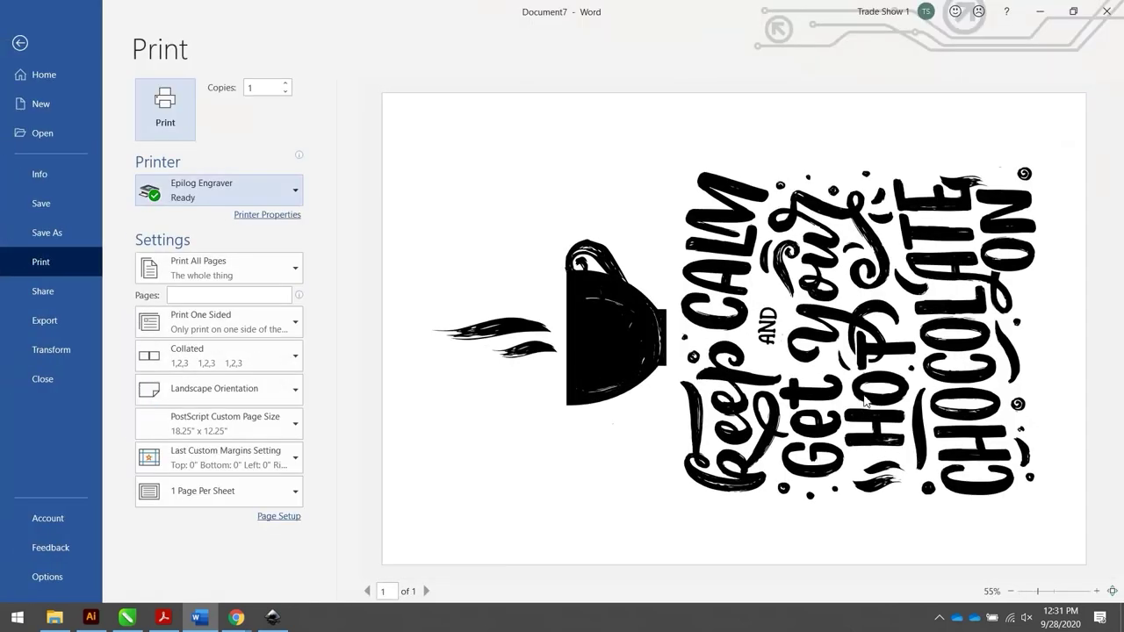
{"action": "double_click", "coordinate": [228, 187]}
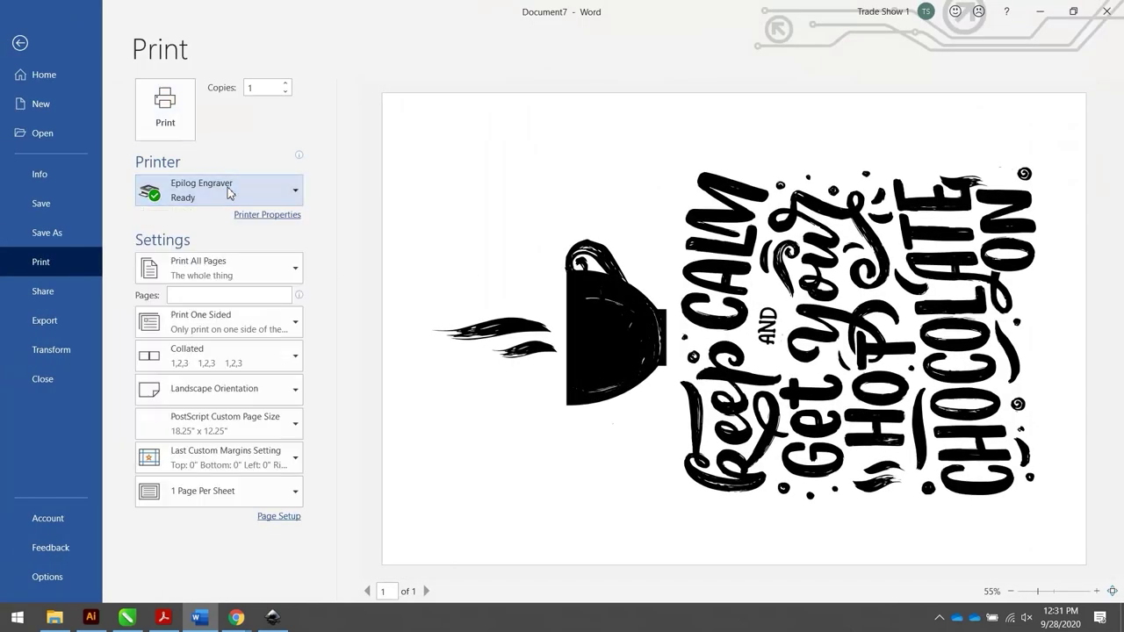
{"action": "left_click", "coordinate": [267, 214]}
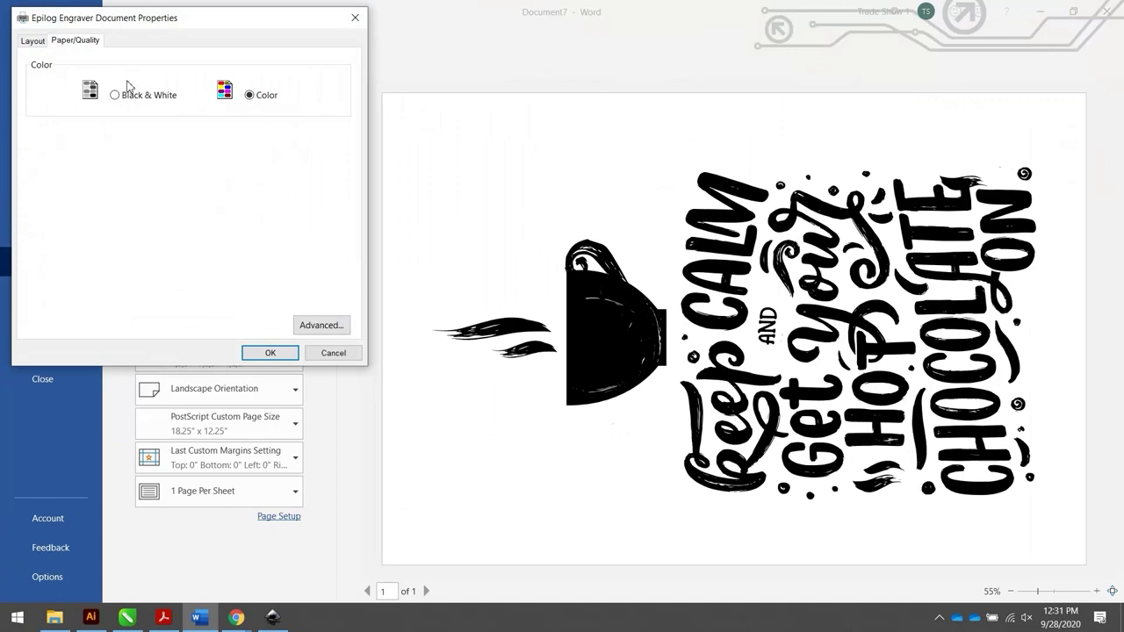
{"action": "left_click", "coordinate": [320, 325]}
{"action": "left_click", "coordinate": [180, 117]}
{"action": "left_click", "coordinate": [167, 143]}
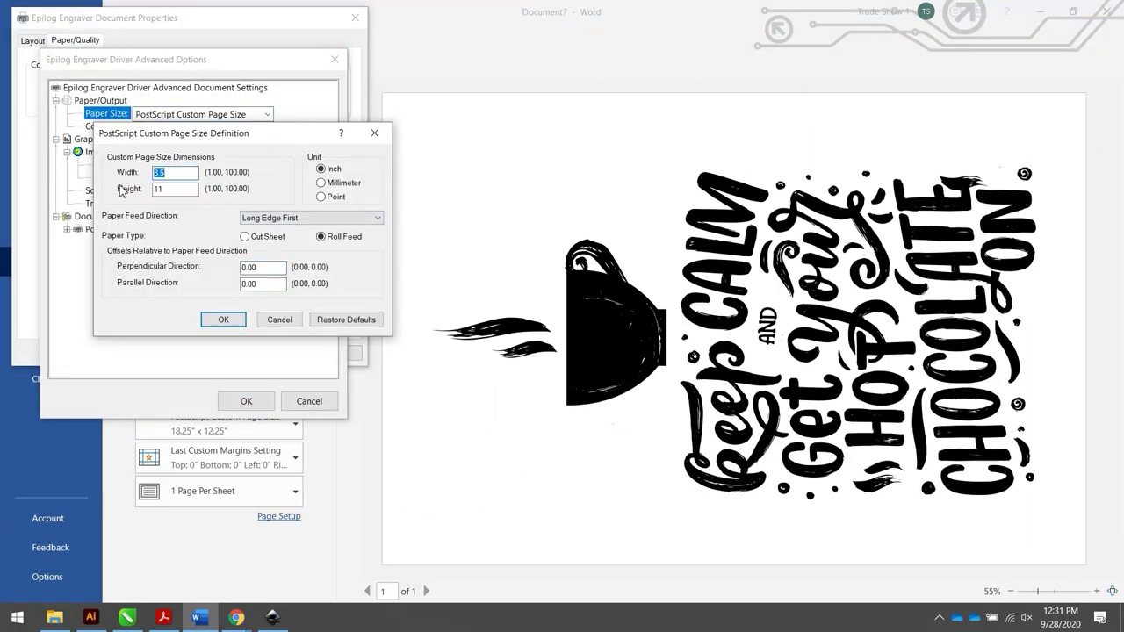
{"action": "type", "text": "18.25"}
{"action": "key", "text": "Tab"}
{"action": "left_click", "coordinate": [220, 320]}
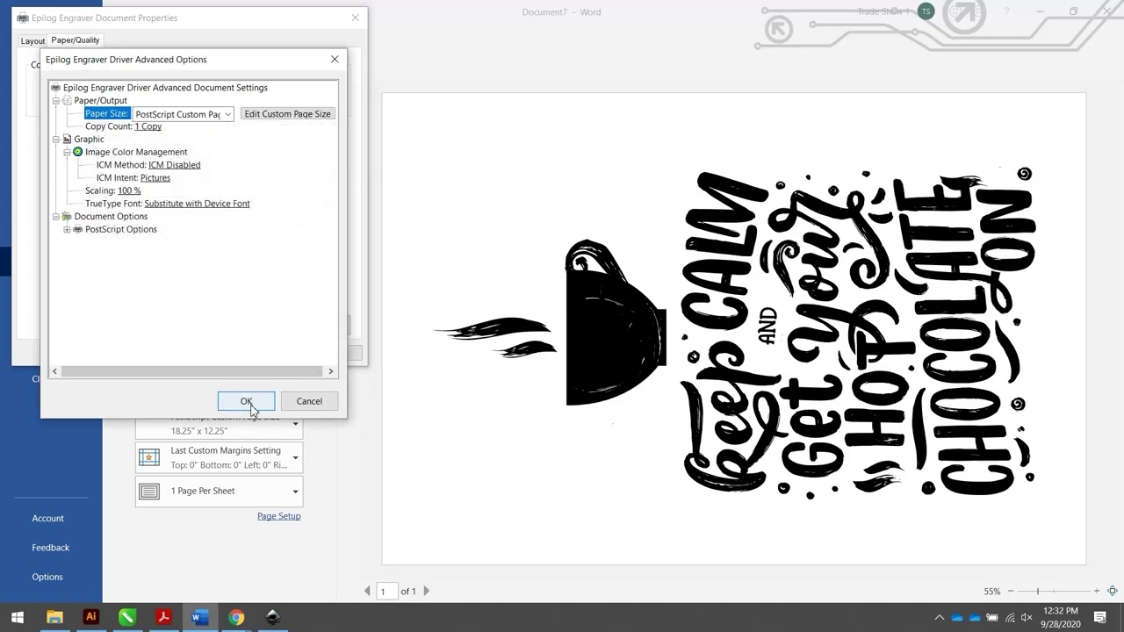
{"action": "left_click", "coordinate": [249, 404]}
{"action": "left_click", "coordinate": [287, 354]}
{"action": "left_click", "coordinate": [161, 123]}
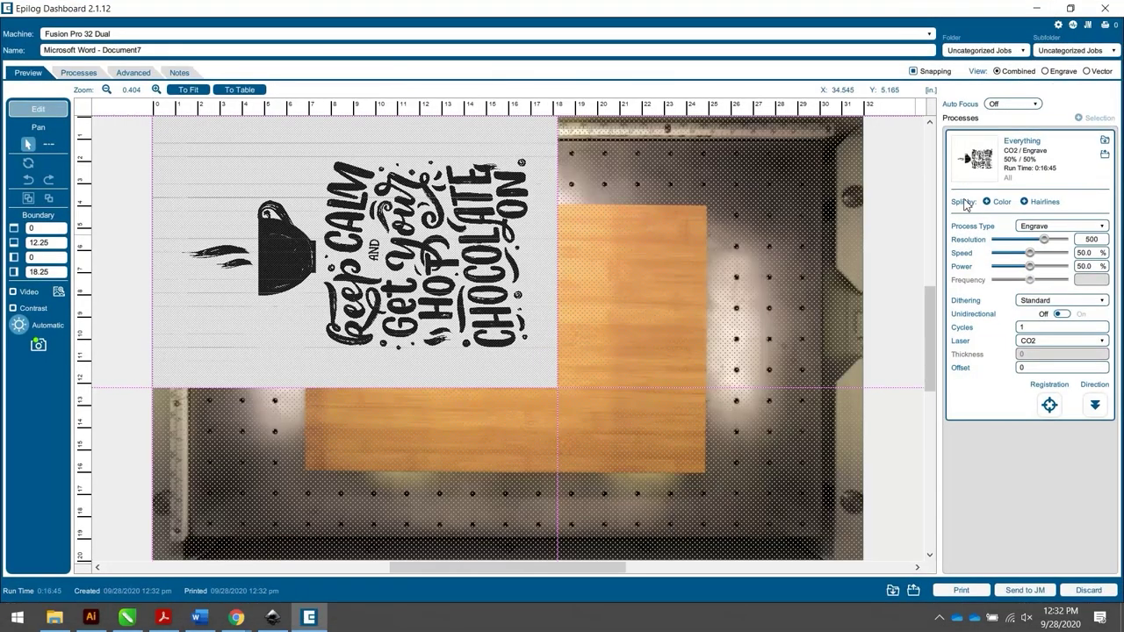
In Epilog Dashboard, move the hot chocolate artwork over the board on the table, centred at about X 15.9, Y 10.1 in.
{"action": "left_click_drag", "start_coordinate": [503, 290], "coordinate": [654, 379]}
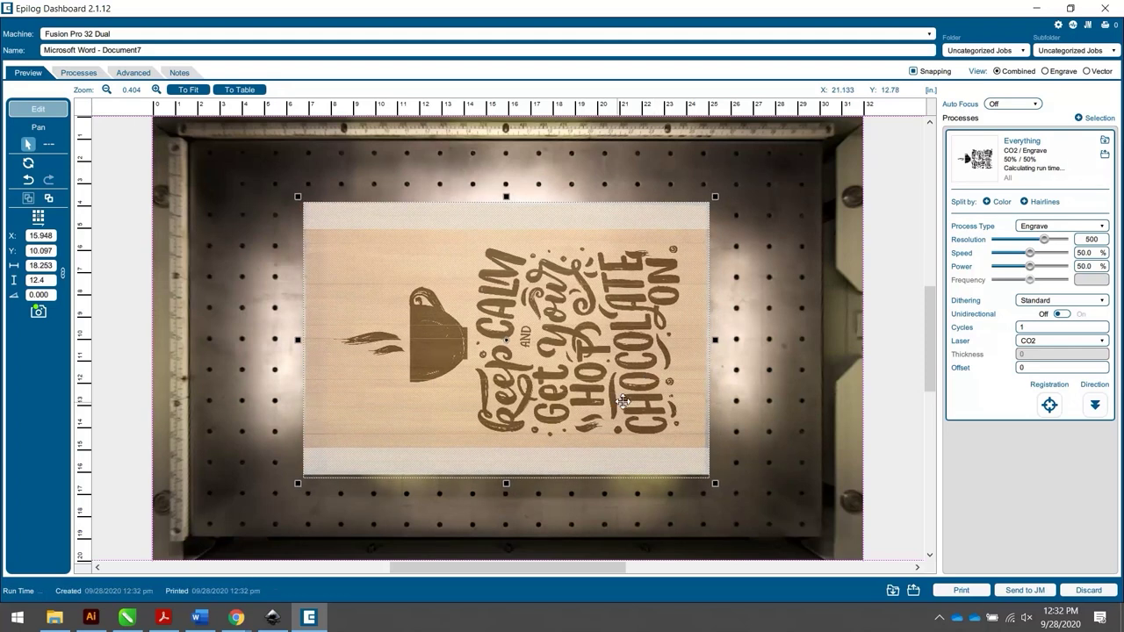
{"action": "scroll", "coordinate": [526, 358], "scroll_direction": "up", "scroll_amount": 3}
{"action": "left_click", "coordinate": [832, 325]}
{"action": "left_click", "coordinate": [777, 416]}
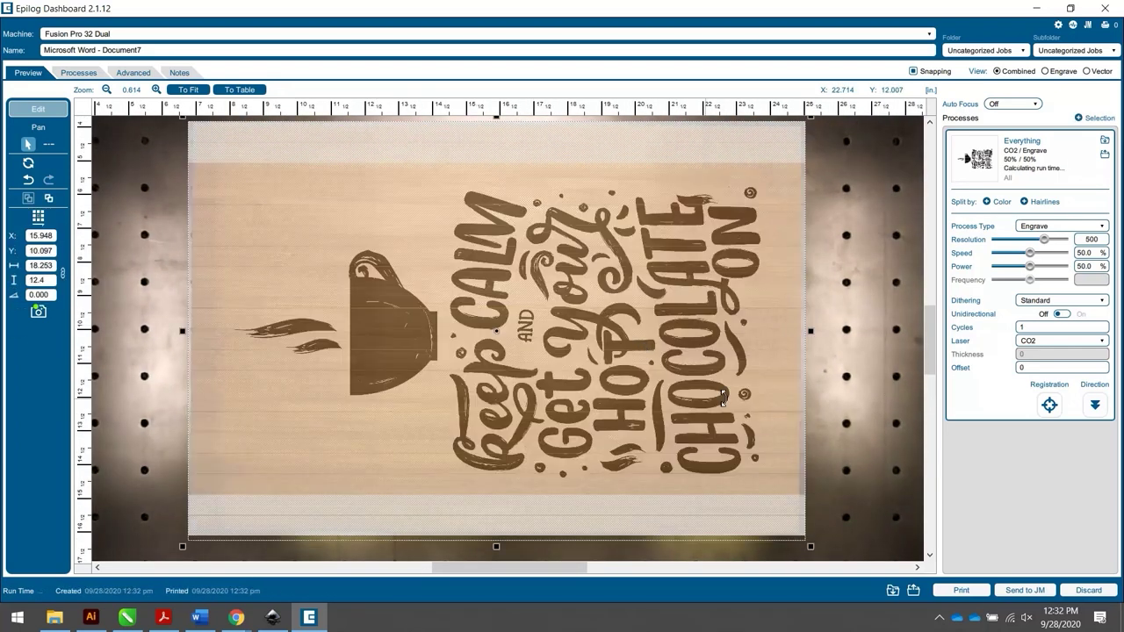
{"action": "left_click", "coordinate": [825, 413]}
Load the Letherette Products settings with 100% speed and 30% power into the engraving process and choose its dithering pattern.
{"action": "left_click", "coordinate": [708, 431]}
{"action": "key", "text": "ctrl+z"}
{"action": "left_click_drag", "start_coordinate": [219, 131], "coordinate": [218, 132]}
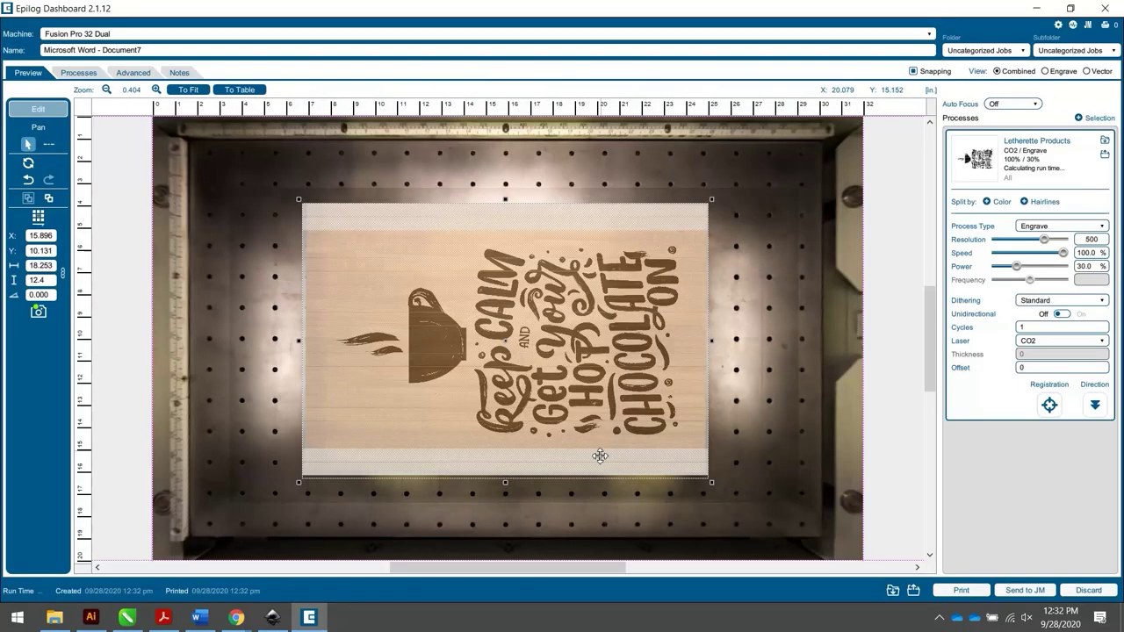
{"action": "left_click", "coordinate": [1070, 303]}
{"action": "left_click", "coordinate": [1034, 398]}
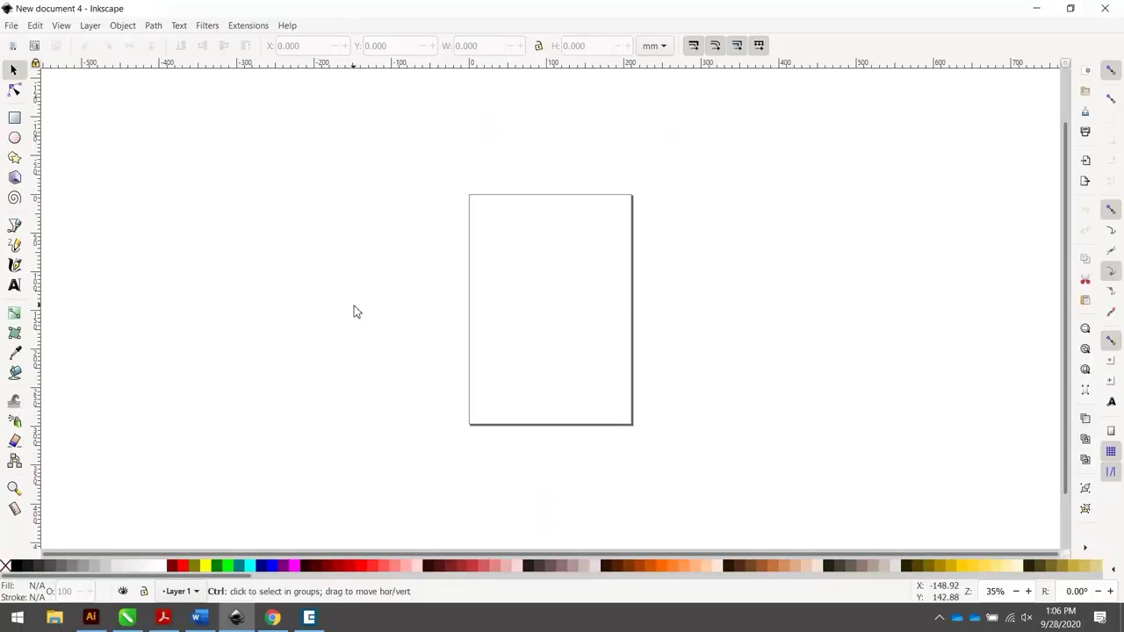
Switch to Inkscape and open 005-faith-hope-cure from the SVG folder.
{"action": "key", "text": "ctrl+o"}
{"action": "double_click", "coordinate": [402, 246]}
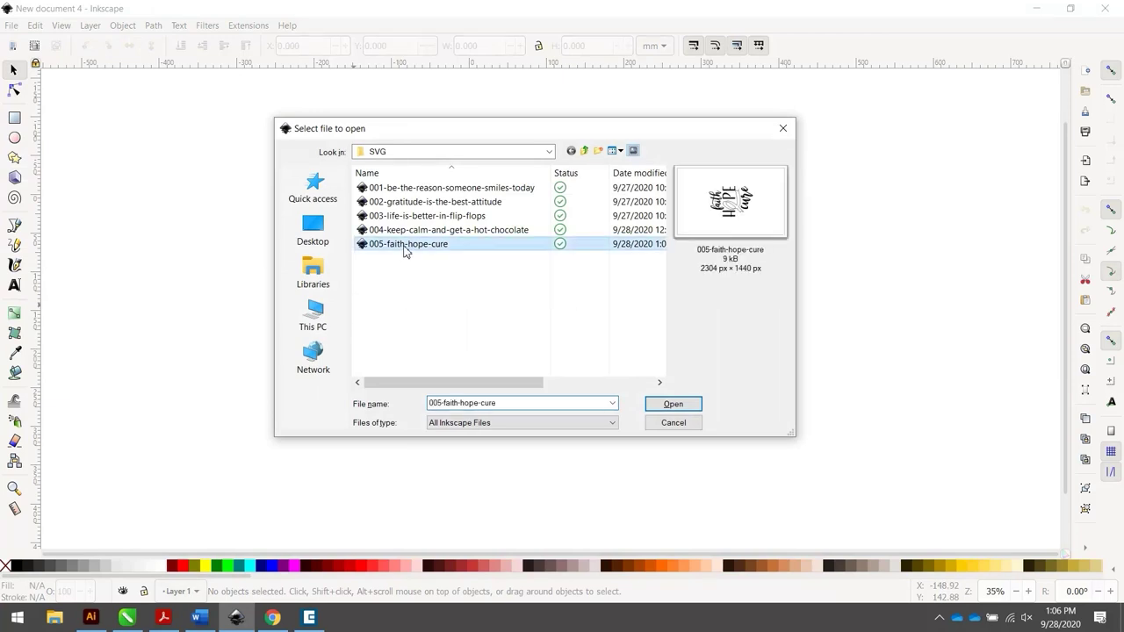
Set the Epilog Engraver's paper size for this print to a PostScript custom page size of 32 x 20 in.
{"action": "key", "text": "ctrl+p"}
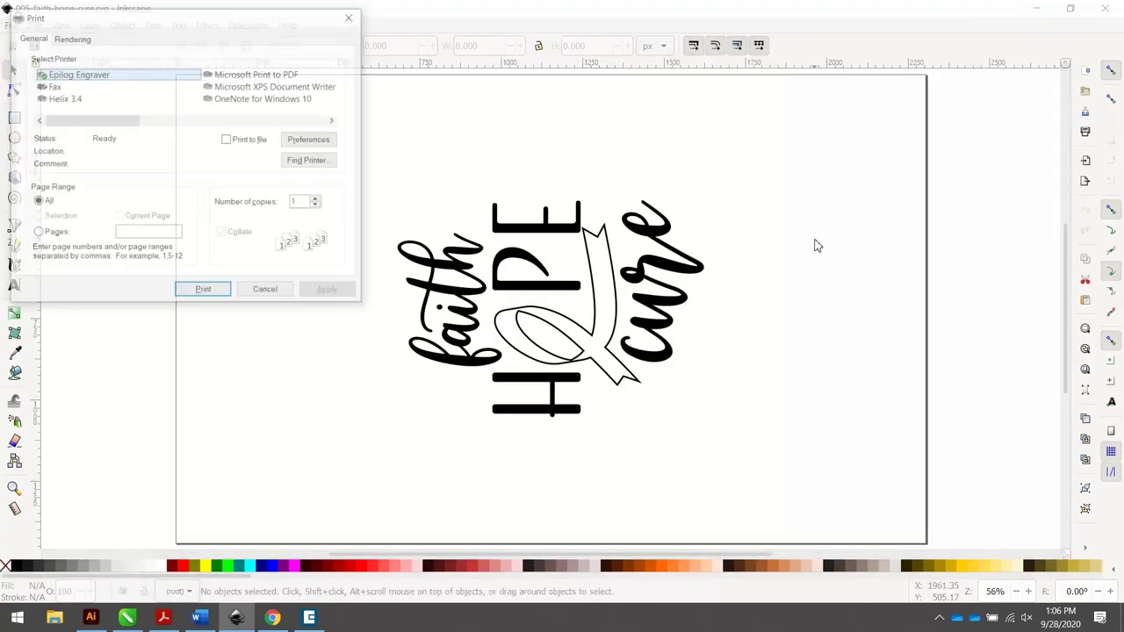
{"action": "left_click", "coordinate": [321, 140]}
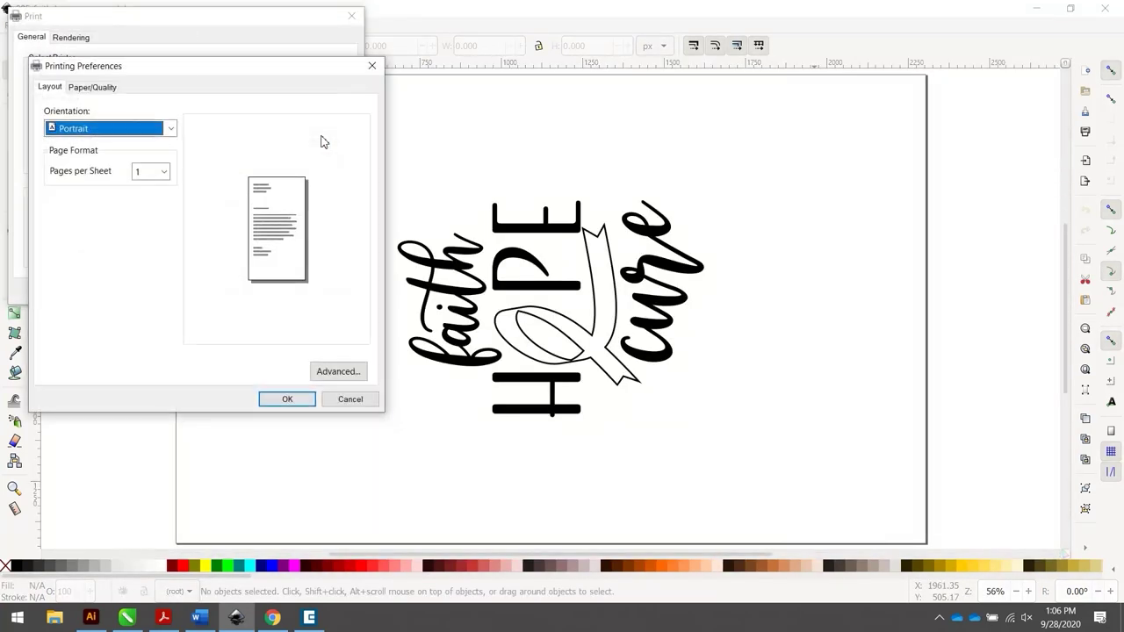
{"action": "left_click", "coordinate": [92, 87]}
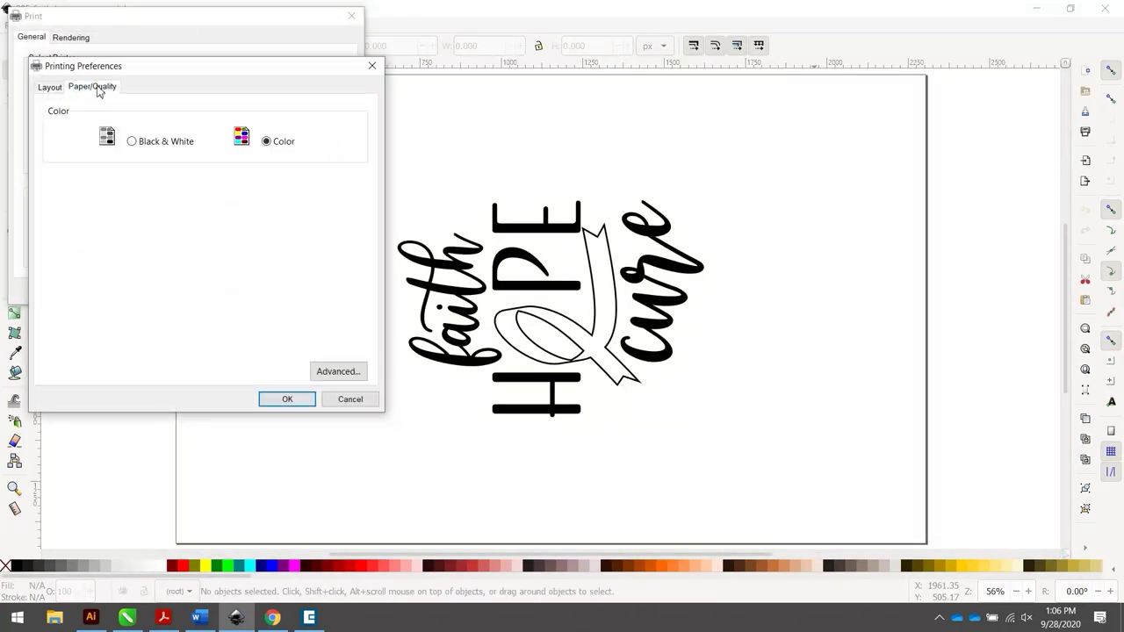
{"action": "left_click", "coordinate": [331, 373]}
{"action": "left_click", "coordinate": [186, 158]}
{"action": "left_click", "coordinate": [188, 180]}
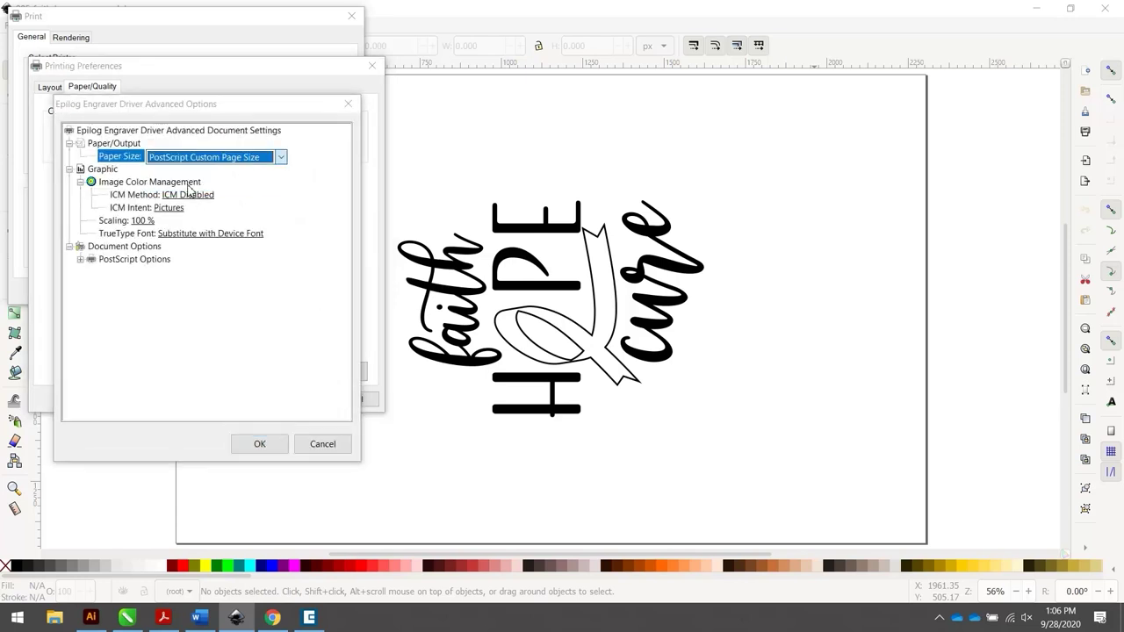
{"action": "left_click_drag", "start_coordinate": [192, 213], "coordinate": [158, 212]}
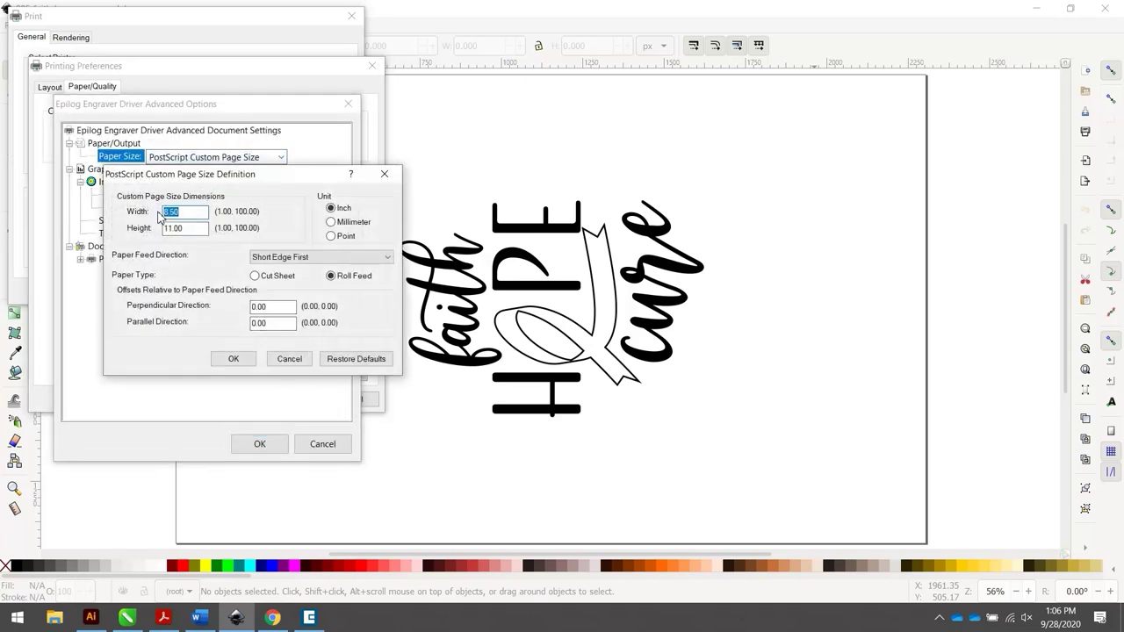
{"action": "type", "text": "32"}
{"action": "key", "text": "Tab"}
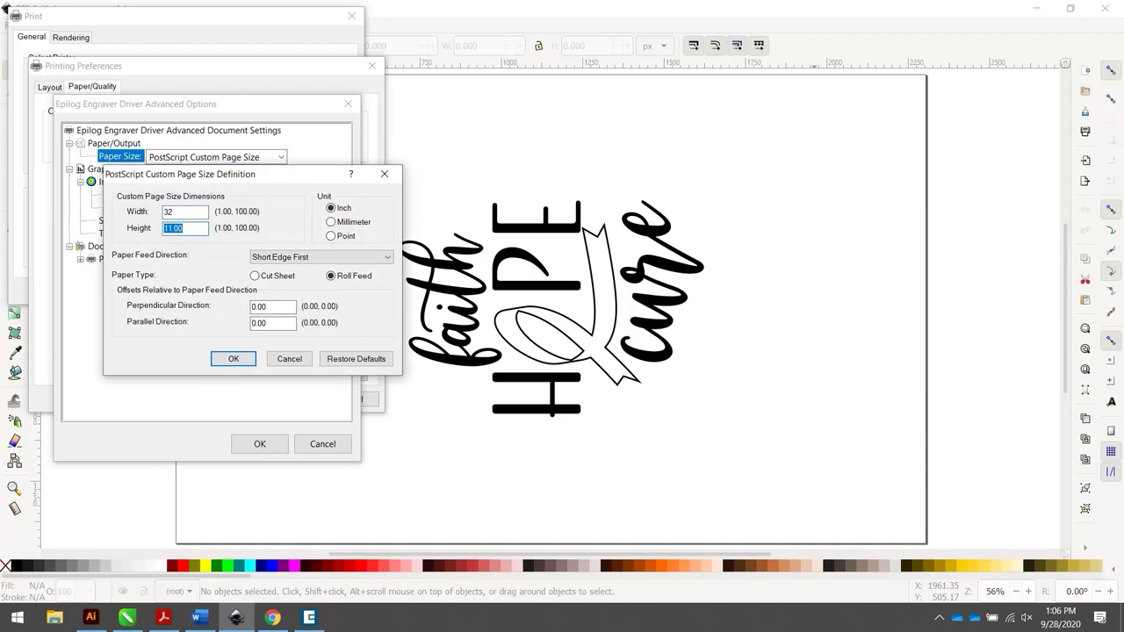
{"action": "type", "text": "20"}
{"action": "left_click", "coordinate": [234, 358]}
{"action": "left_click", "coordinate": [614, 371]}
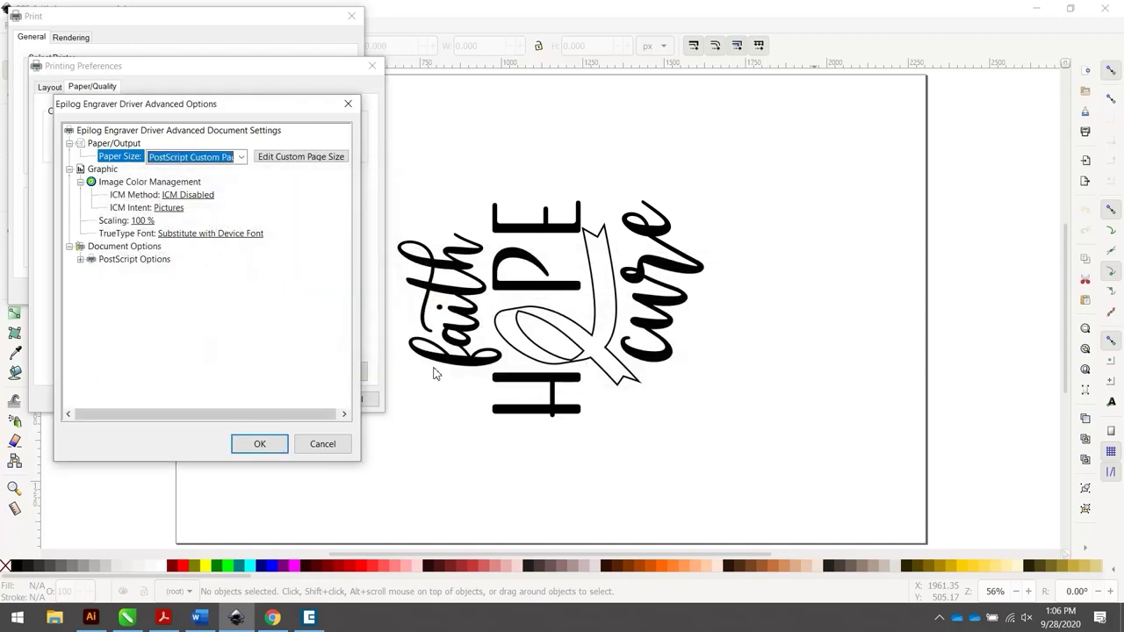
Accept the printer preferences and print the faith-hope-cure design to the Epilog Engraver.
{"action": "left_click", "coordinate": [260, 444]}
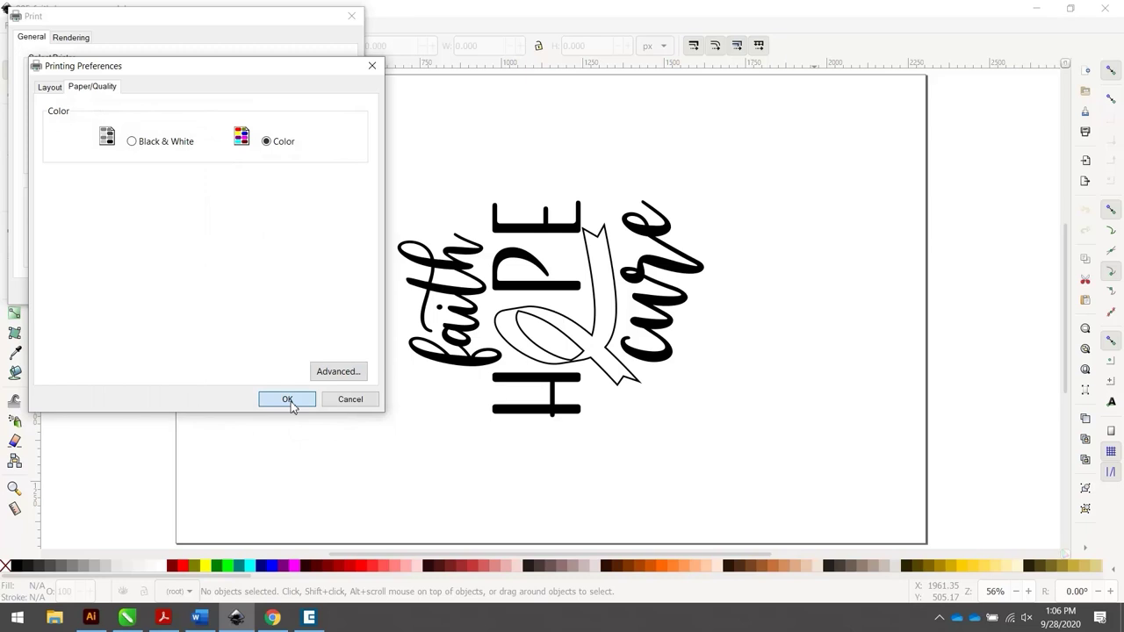
{"action": "left_click", "coordinate": [287, 400]}
{"action": "left_click", "coordinate": [220, 295]}
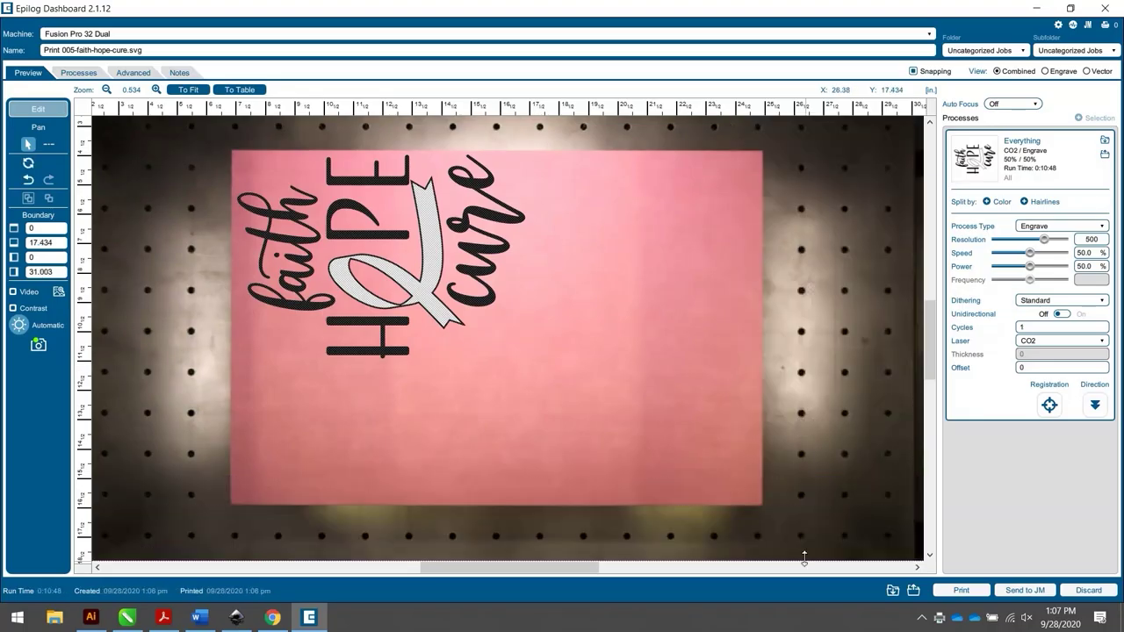
In Epilog Dashboard, move the faith-hope-cure artwork from the pink board's upper-left area towards the board's centre.
{"action": "scroll", "coordinate": [569, 370], "scroll_direction": "up", "scroll_amount": 2}
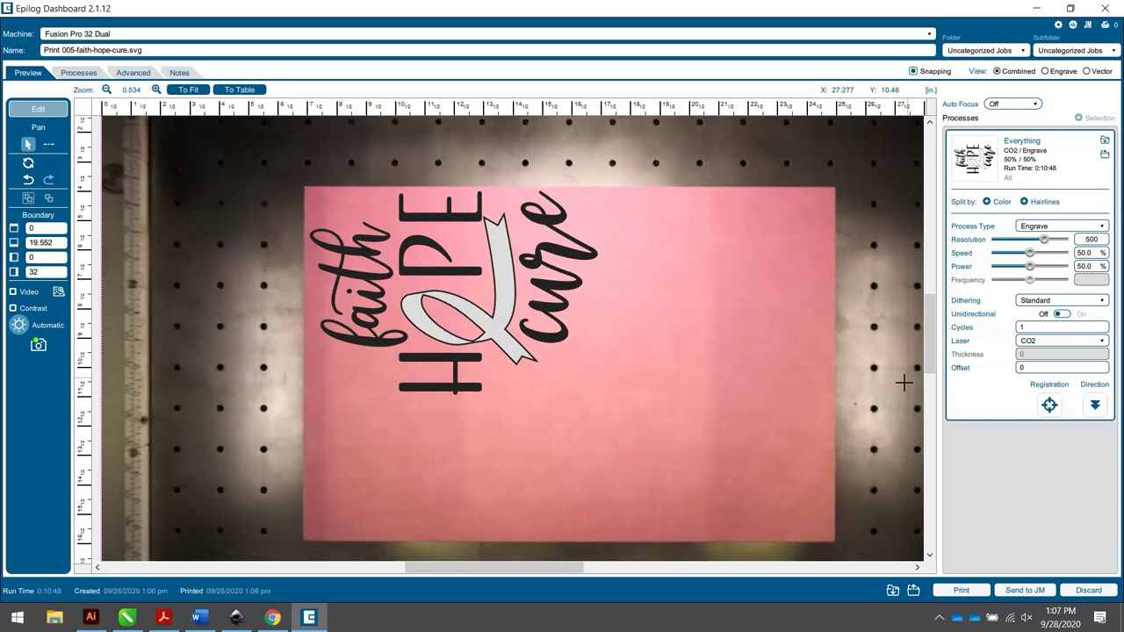
{"action": "left_click_drag", "start_coordinate": [929, 370], "coordinate": [929, 390]}
{"action": "left_click", "coordinate": [492, 231]}
{"action": "scroll", "coordinate": [813, 299], "scroll_direction": "down", "scroll_amount": 1}
{"action": "scroll", "coordinate": [720, 304], "scroll_direction": "up", "scroll_amount": 2}
{"action": "left_click_drag", "start_coordinate": [600, 339], "coordinate": [704, 406]}
Scale the faith-hope-cure artwork to about 13 x 9.2 in and centre it on the pink board at about X 16.1, Y 9.9 in.
{"action": "scroll", "coordinate": [703, 405], "scroll_direction": "up", "scroll_amount": 1}
{"action": "left_click_drag", "start_coordinate": [458, 252], "coordinate": [204, 101]}
{"action": "left_click_drag", "start_coordinate": [638, 400], "coordinate": [638, 393]}
{"action": "left_click_drag", "start_coordinate": [350, 173], "coordinate": [404, 210]}
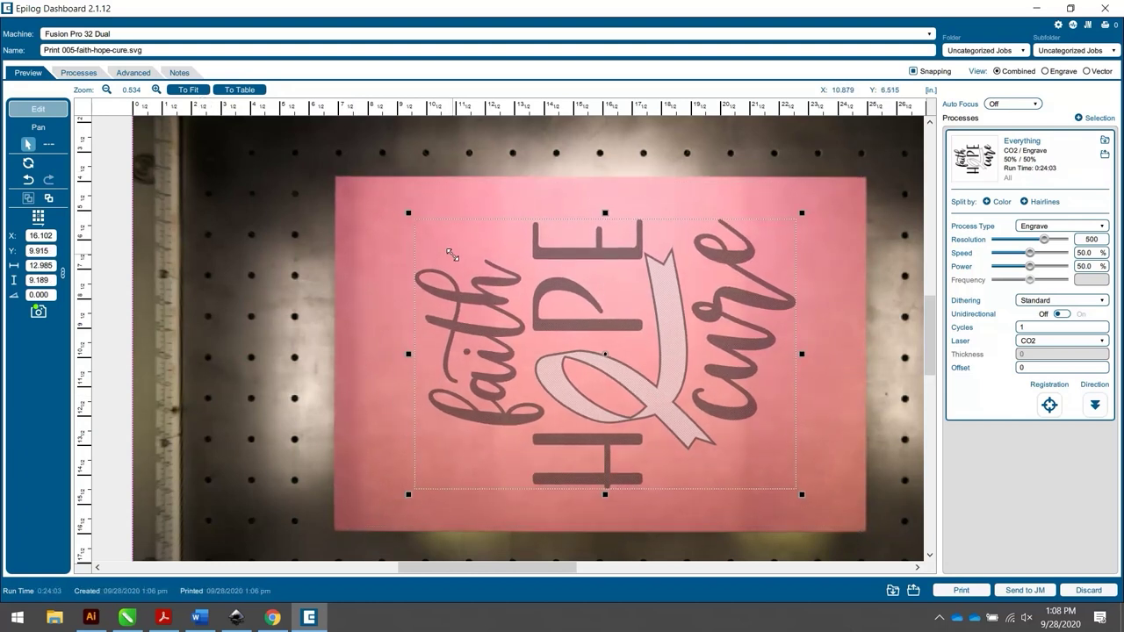
{"action": "left_click", "coordinate": [909, 398]}
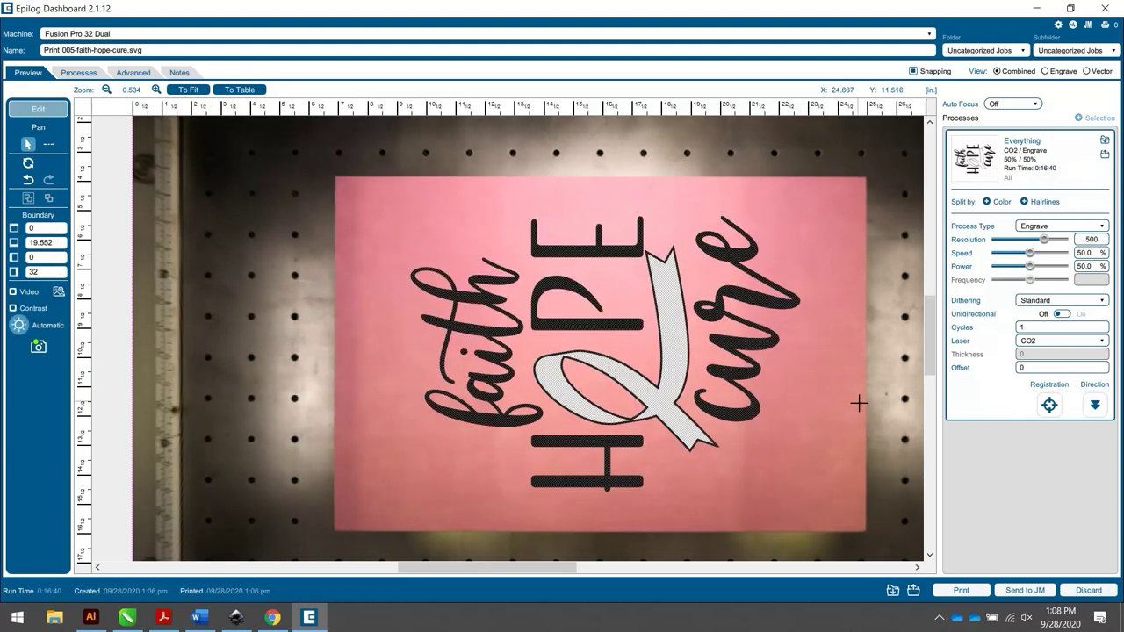
Import saved engraving settings into the faith-hope-cure job's process.
{"action": "left_click", "coordinate": [38, 127]}
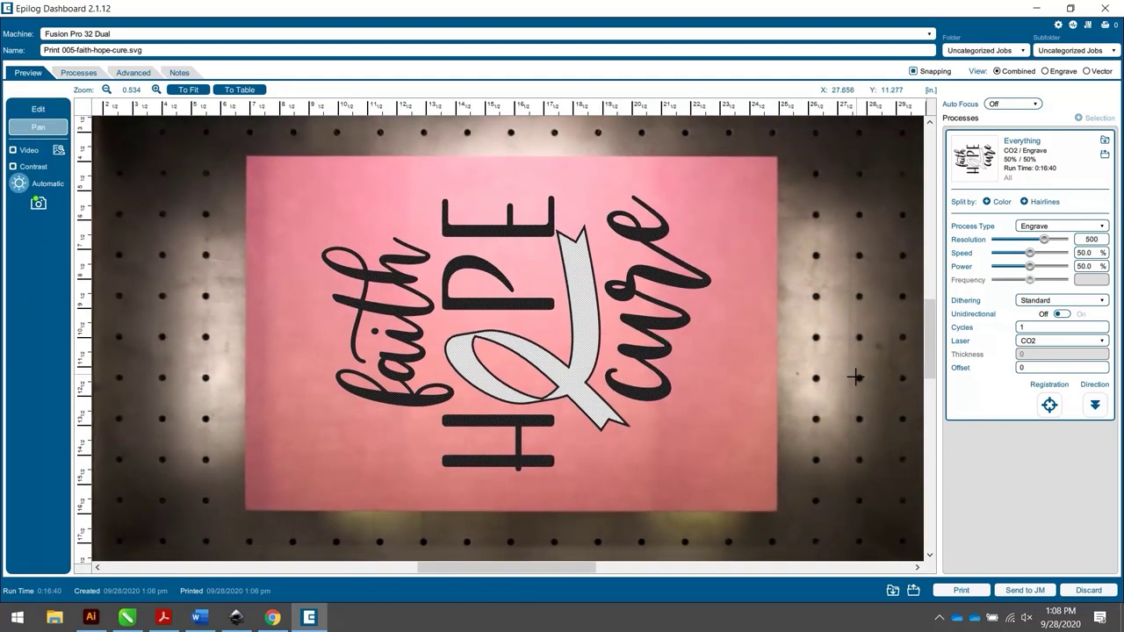
{"action": "left_click", "coordinate": [1097, 153]}
{"action": "left_click", "coordinate": [581, 446]}
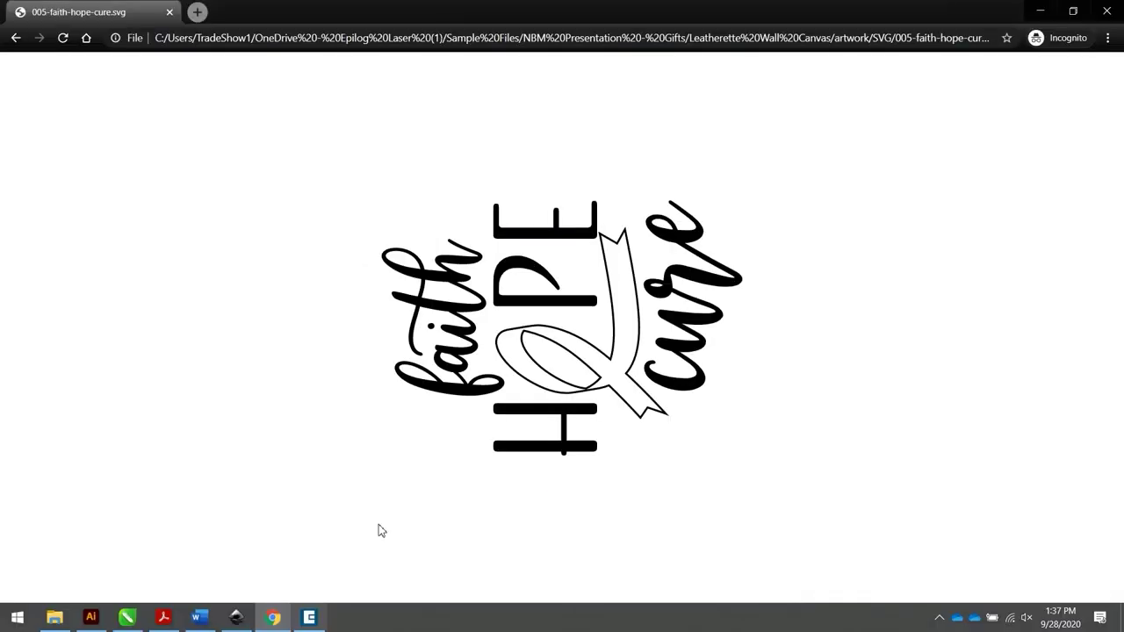
Switch to Chrome and, for printing 005-faith-hope-cure.svg to the Epilog Engraver, set a PostScript custom page size of 32 x 20 in.
{"action": "key", "text": "ctrl+p"}
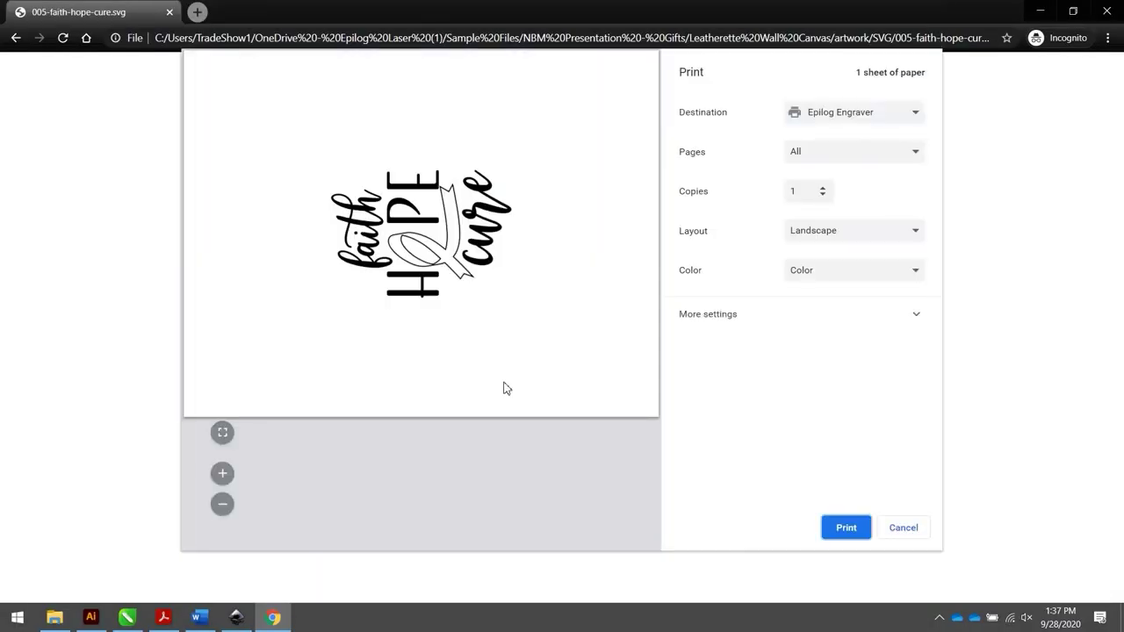
{"action": "left_click", "coordinate": [852, 529]}
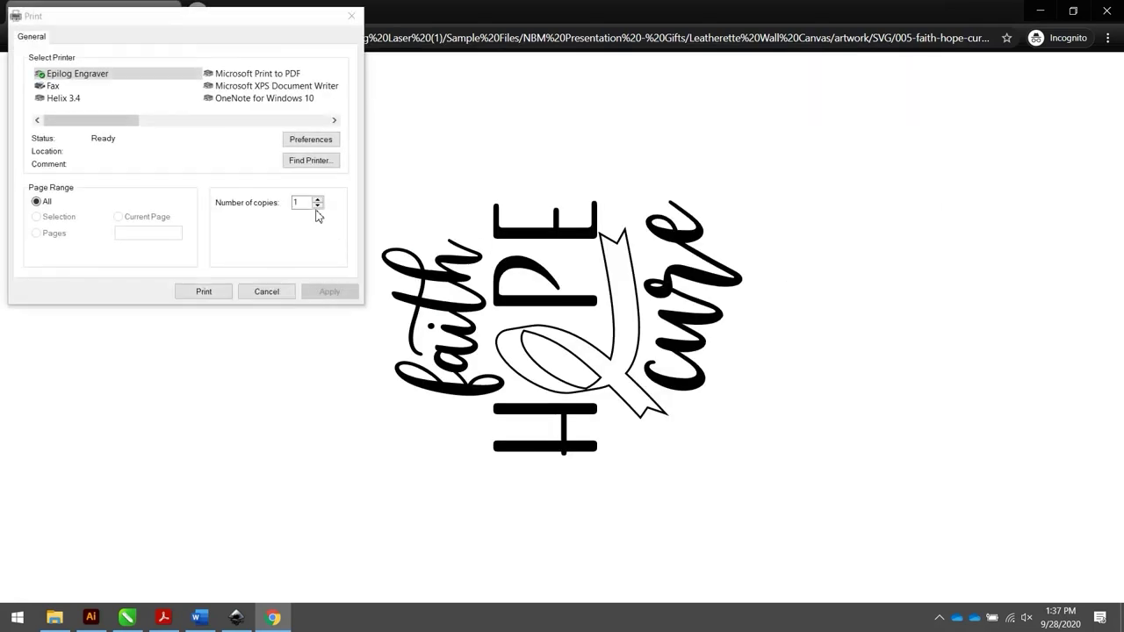
{"action": "left_click", "coordinate": [309, 140]}
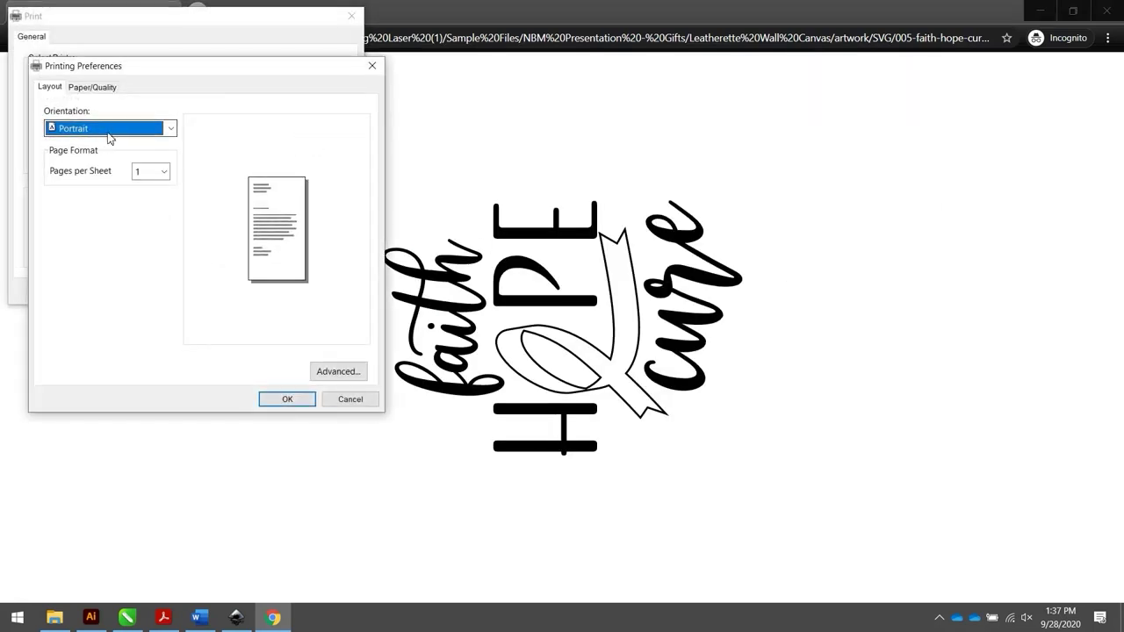
{"action": "left_click", "coordinate": [346, 371]}
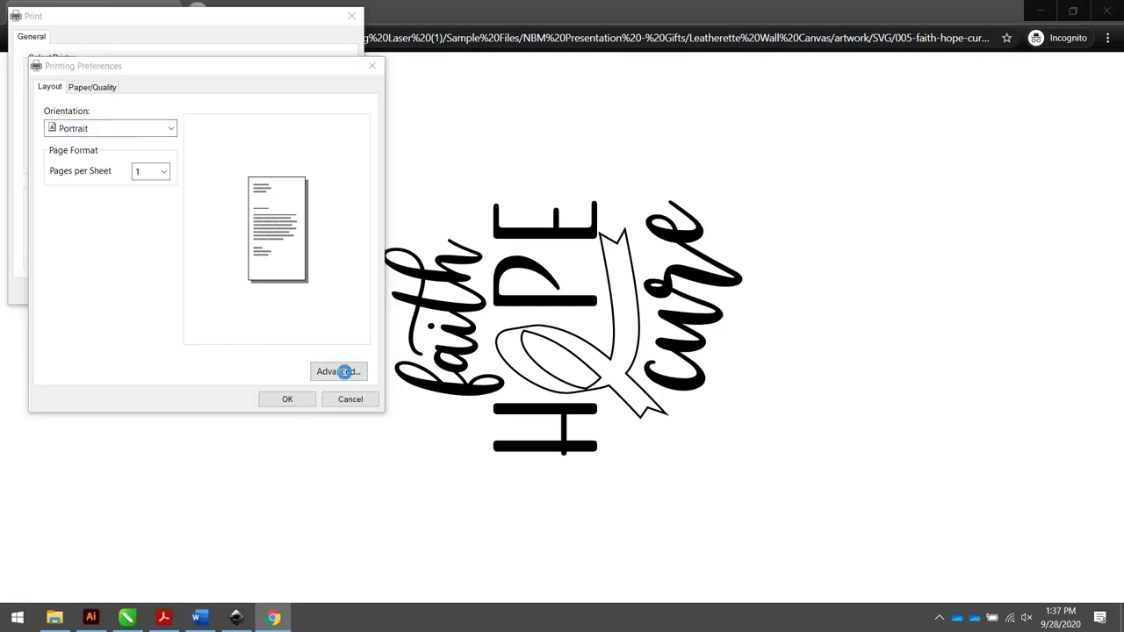
{"action": "left_click", "coordinate": [188, 184]}
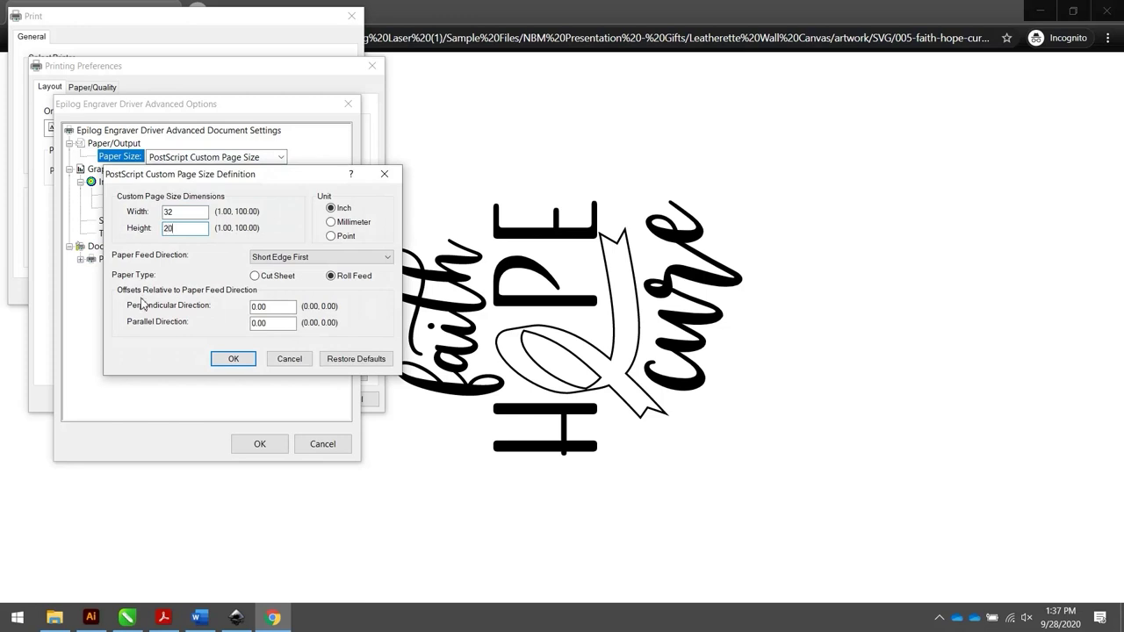
{"action": "left_click", "coordinate": [229, 359]}
{"action": "left_click", "coordinate": [597, 374]}
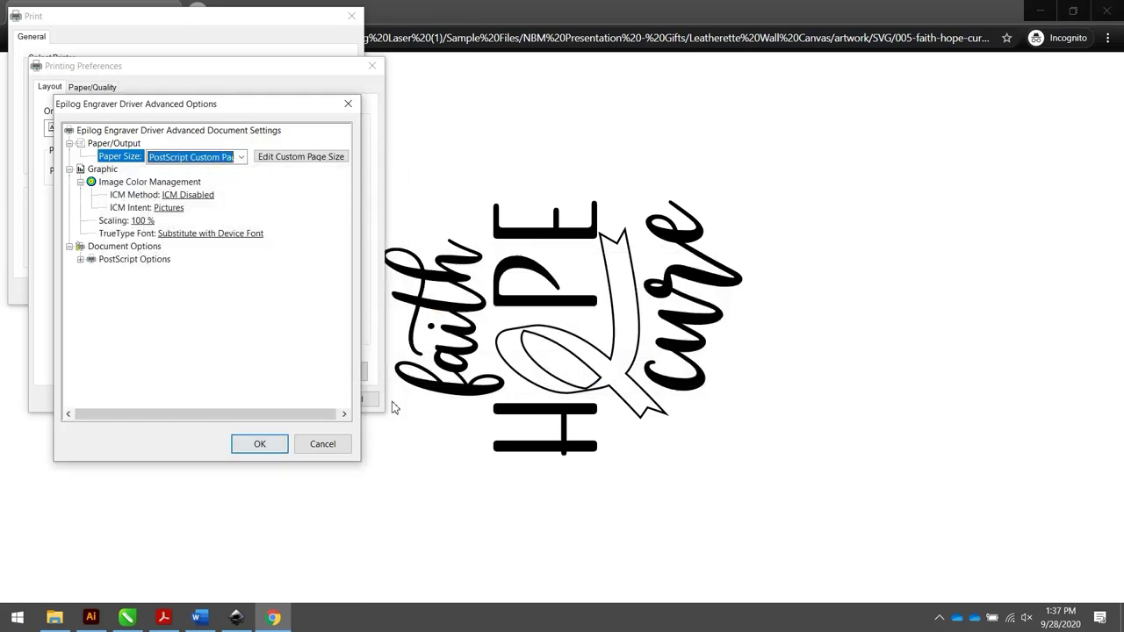
Confirm the custom page size and send the faith-hope-cure page to the Epilog Engraver.
{"action": "left_click", "coordinate": [255, 443]}
{"action": "left_click", "coordinate": [289, 397]}
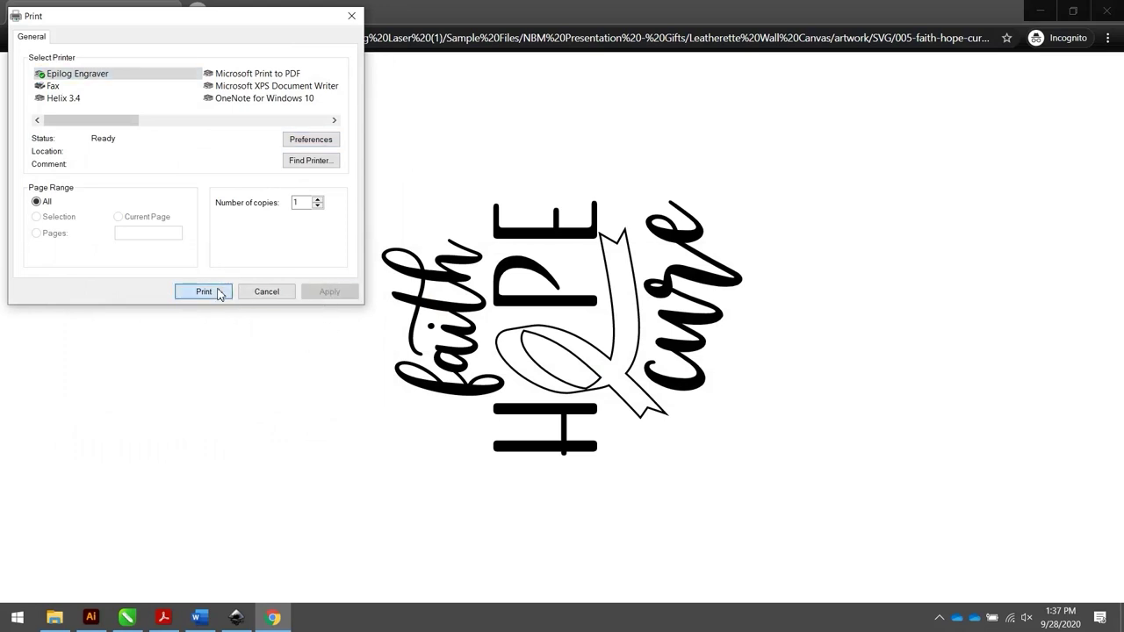
{"action": "left_click", "coordinate": [219, 292]}
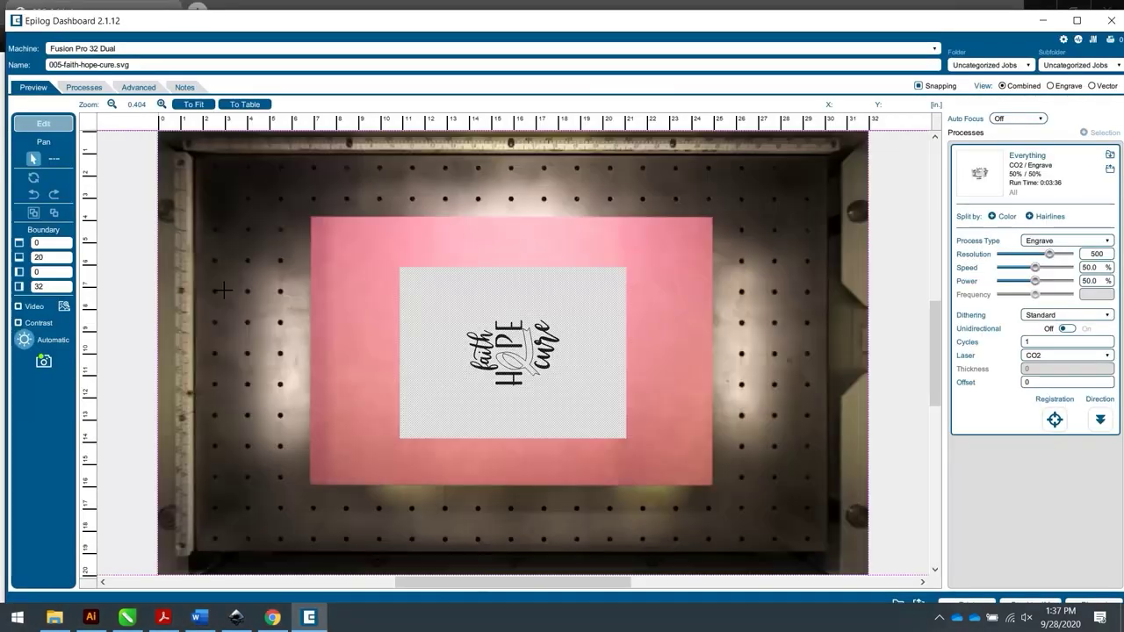
In Epilog Dashboard, enlarge the faith-hope-cure artwork to about 22.3 x 16.9 in, then ungroup it and remove its background.
{"action": "left_click", "coordinate": [458, 318]}
{"action": "left_click_drag", "start_coordinate": [390, 259], "coordinate": [81, 54]}
{"action": "right_click", "coordinate": [590, 253]}
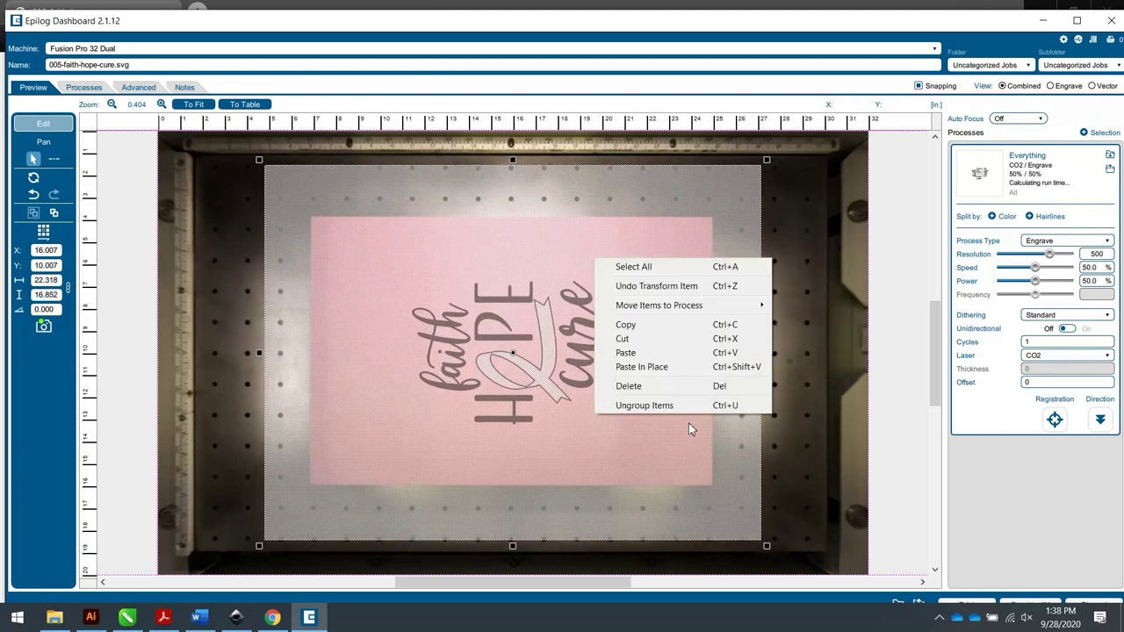
{"action": "left_click", "coordinate": [641, 404]}
{"action": "left_click", "coordinate": [543, 345]}
Group the faith-hope-cure lettering with the ribbon and scale the group to about 12.5 x 8.9 in on the pink board.
{"action": "left_click_drag", "start_coordinate": [392, 263], "coordinate": [633, 447]}
{"action": "right_click", "coordinate": [589, 384]}
{"action": "left_click", "coordinate": [641, 529]}
{"action": "left_click_drag", "start_coordinate": [406, 274], "coordinate": [369, 238]}
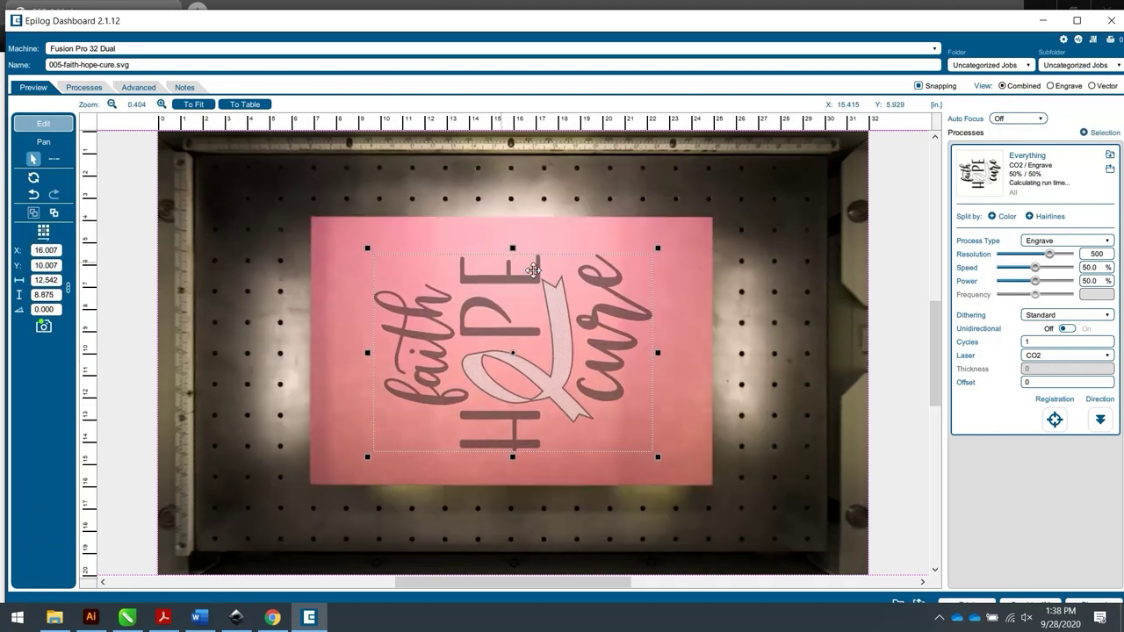
Import the saved Letherette Products engraving settings into the faith-hope-cure job's process.
{"action": "left_click", "coordinate": [1112, 155]}
{"action": "left_click", "coordinate": [562, 259]}
{"action": "left_click", "coordinate": [583, 458]}
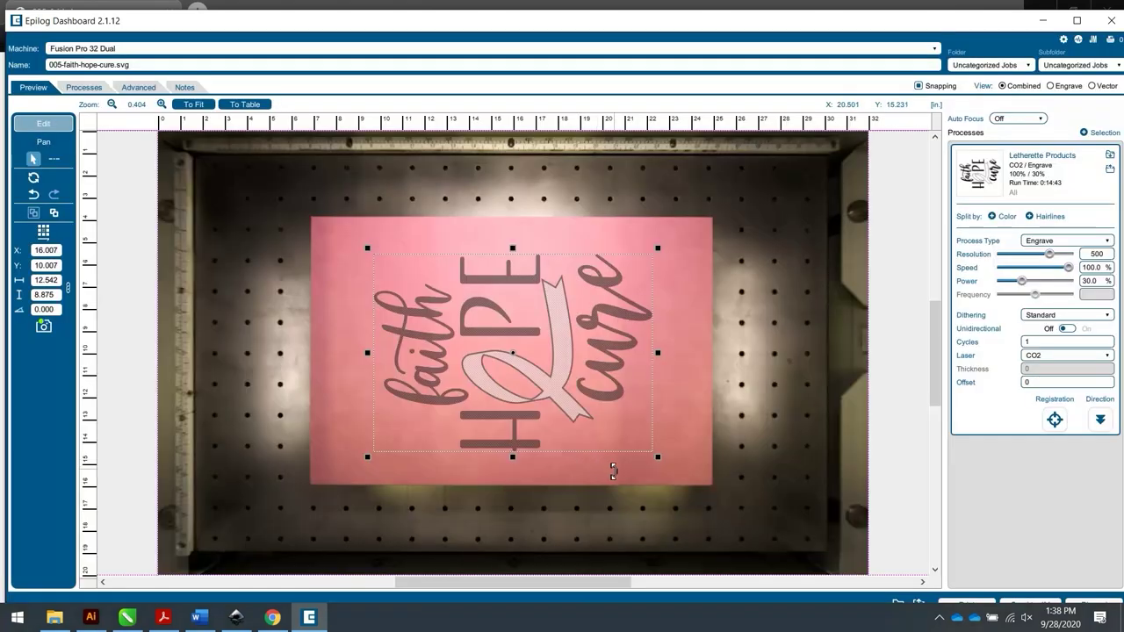
Print the faith-hope-cure job to the laser with Stucki dithering and a bottom-up engraving direction.
{"action": "left_click", "coordinate": [1077, 19]}
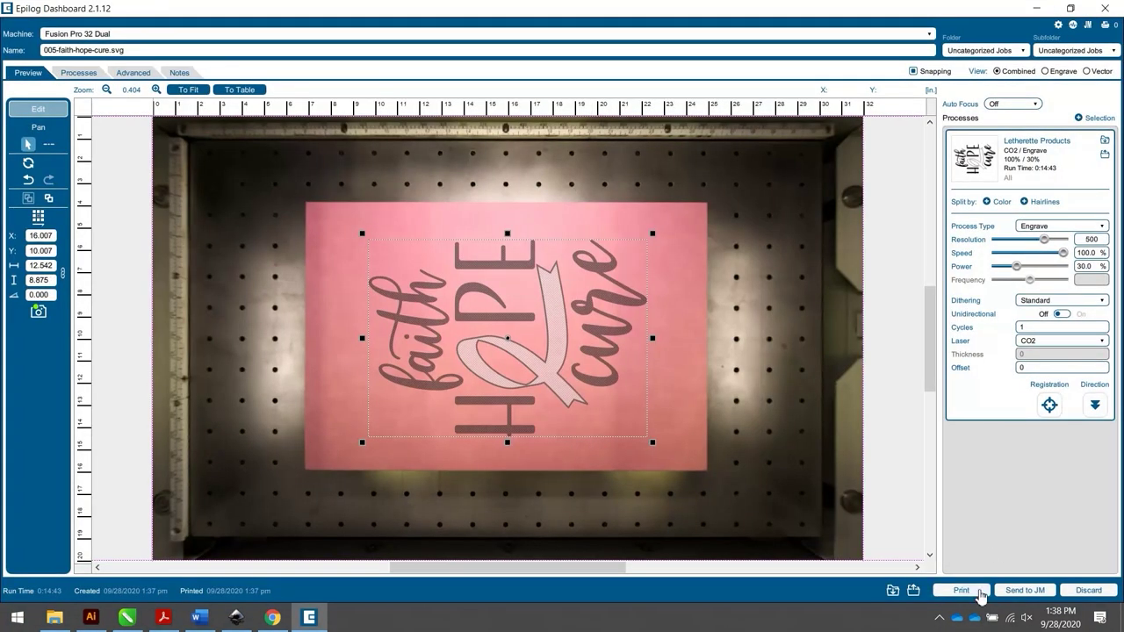
{"action": "left_click", "coordinate": [1062, 300]}
{"action": "left_click", "coordinate": [1082, 411]}
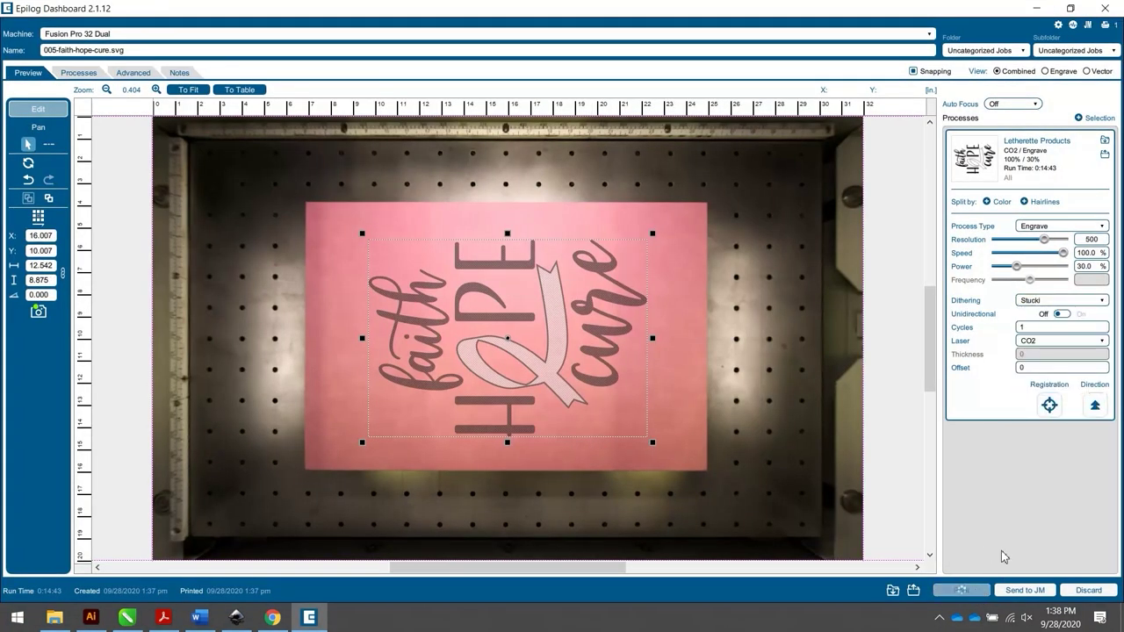